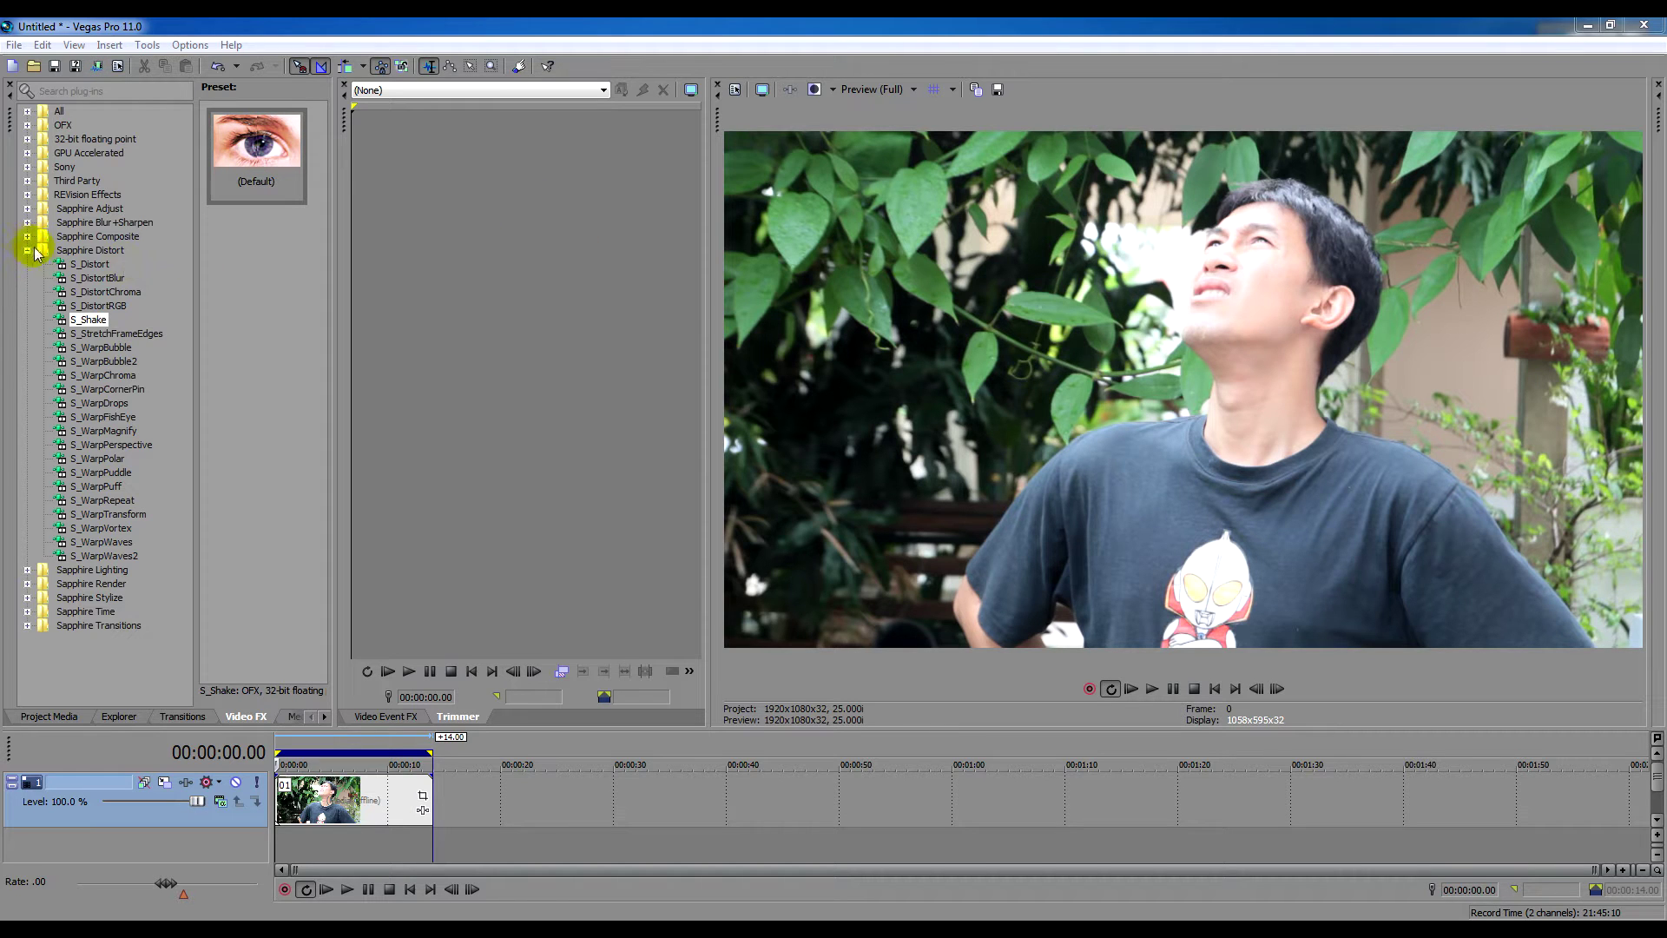
Step: Apply the default preset of the Sapphire Distort effect S_Shake to the timeline clip and play the result
{"action": "left_click", "coordinate": [111, 252]}
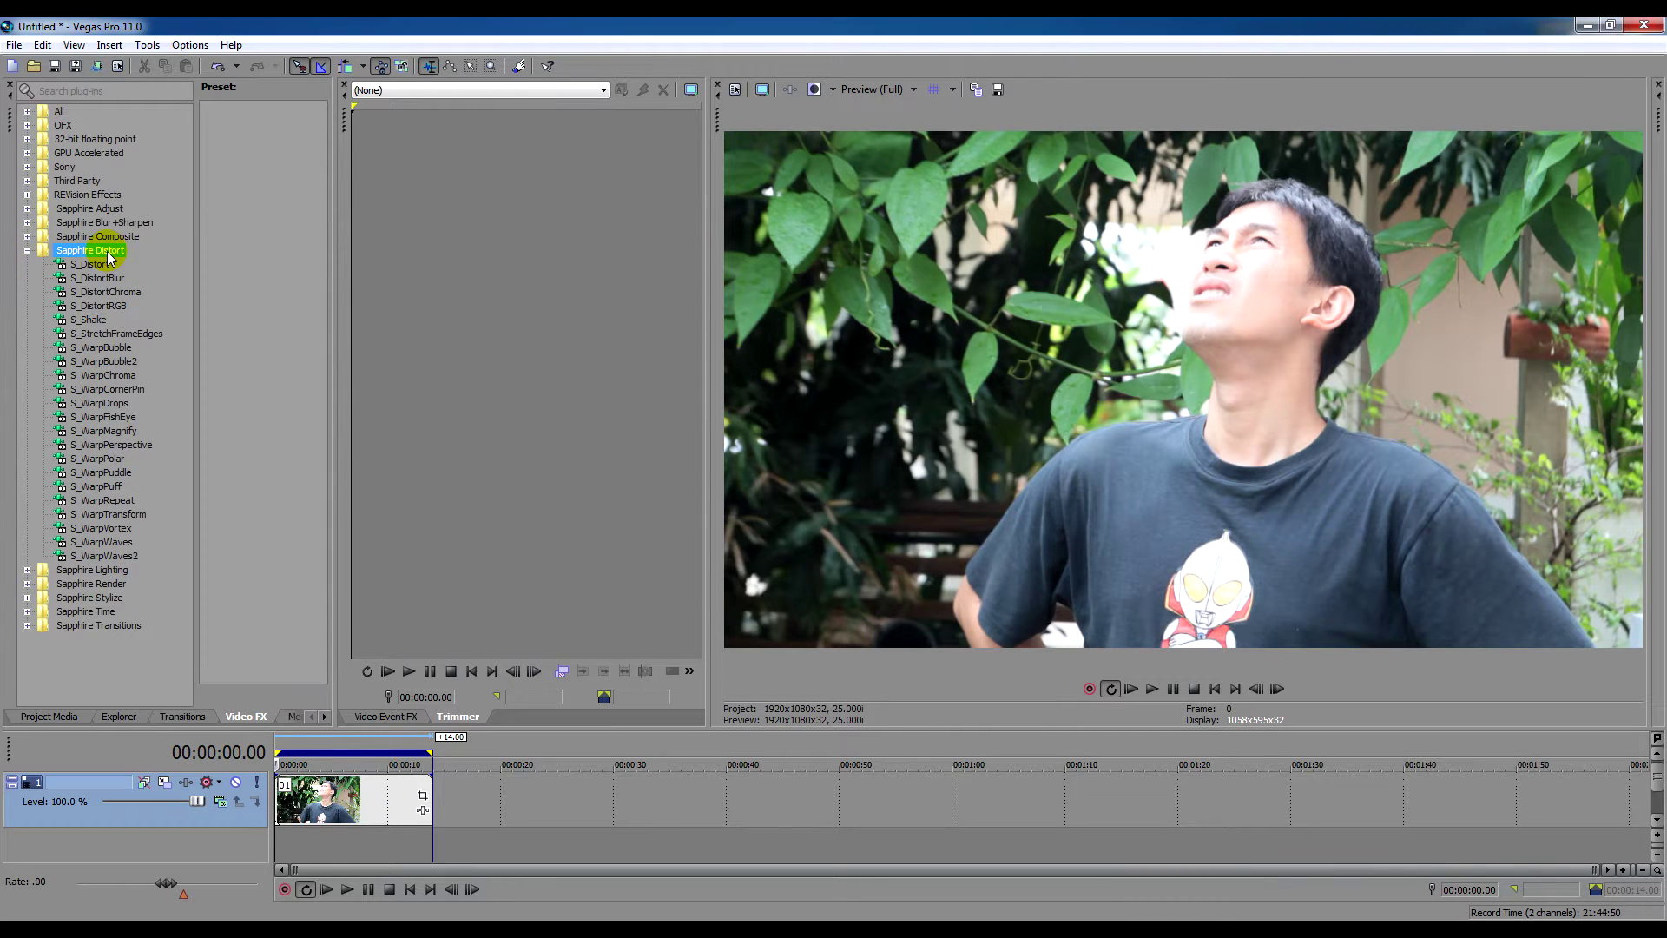
{"action": "left_click", "coordinate": [90, 320]}
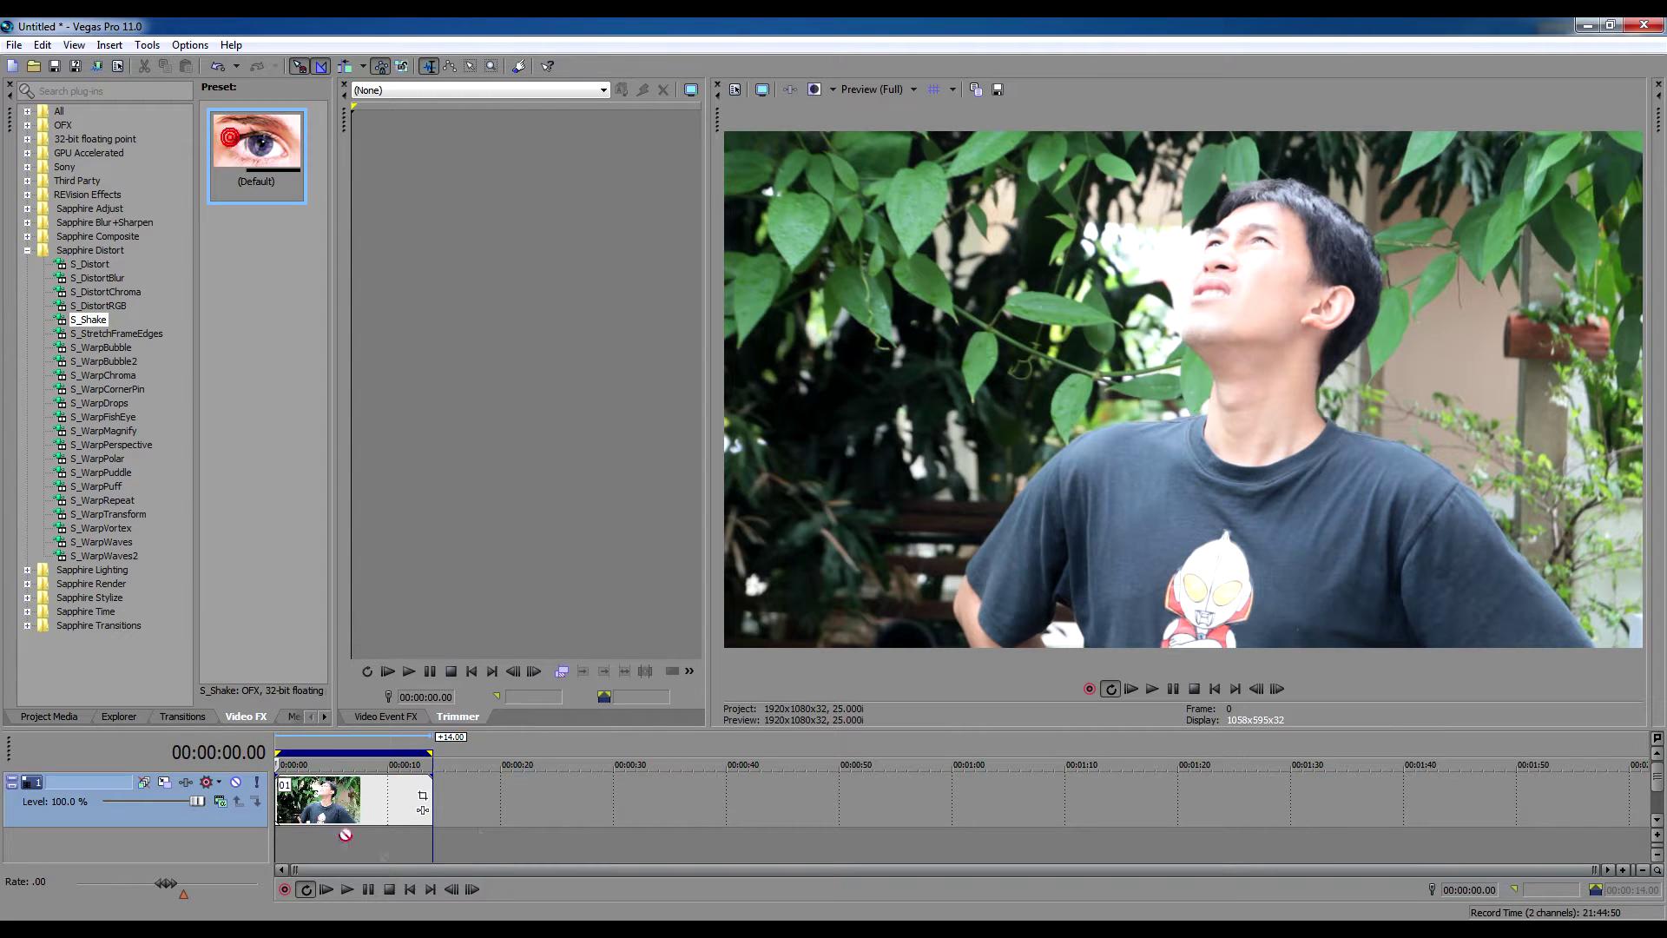
{"action": "left_click_drag", "start_coordinate": [324, 820], "coordinate": [339, 819]}
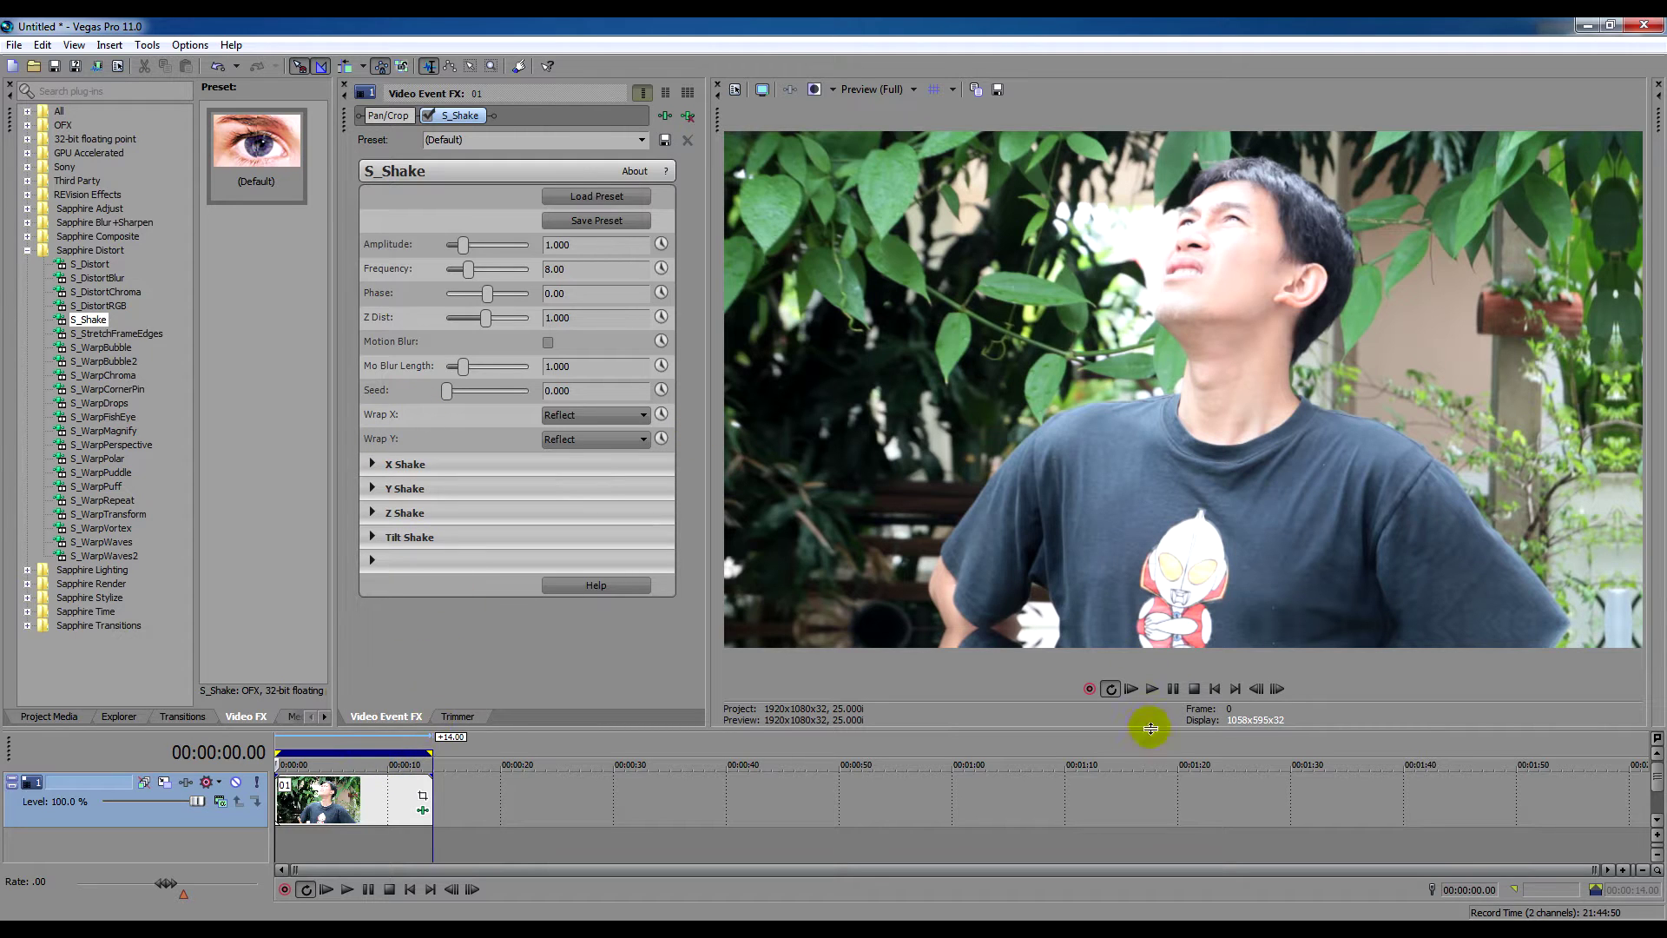
{"action": "left_click", "coordinate": [1153, 689]}
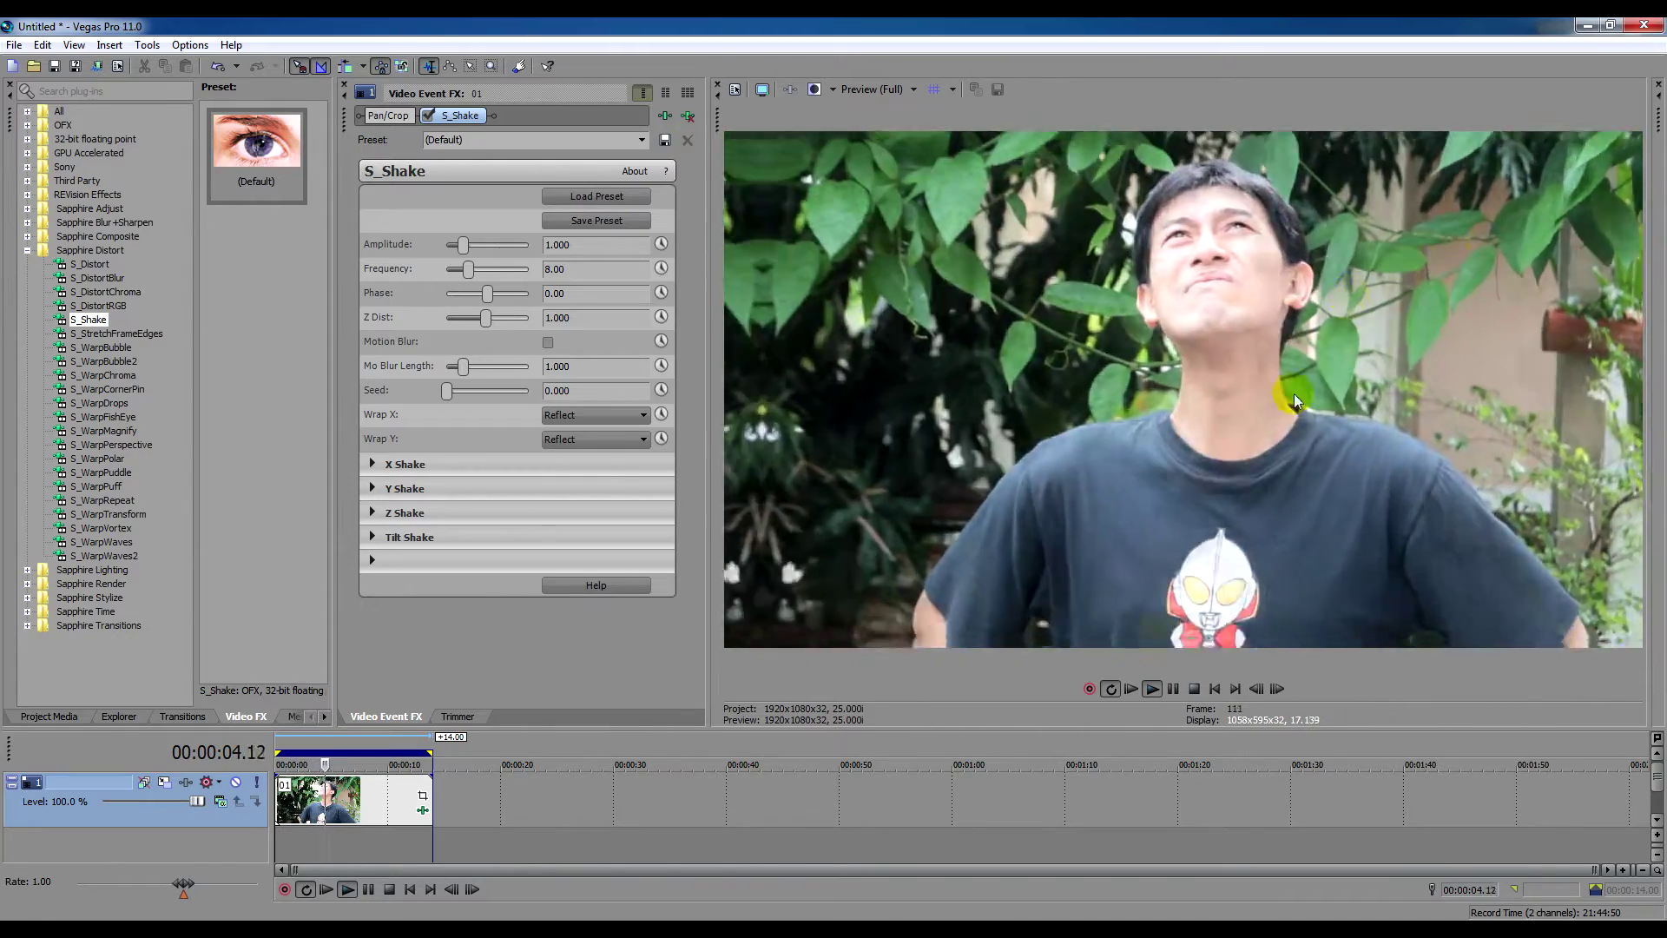
{"action": "left_click", "coordinate": [1195, 688]}
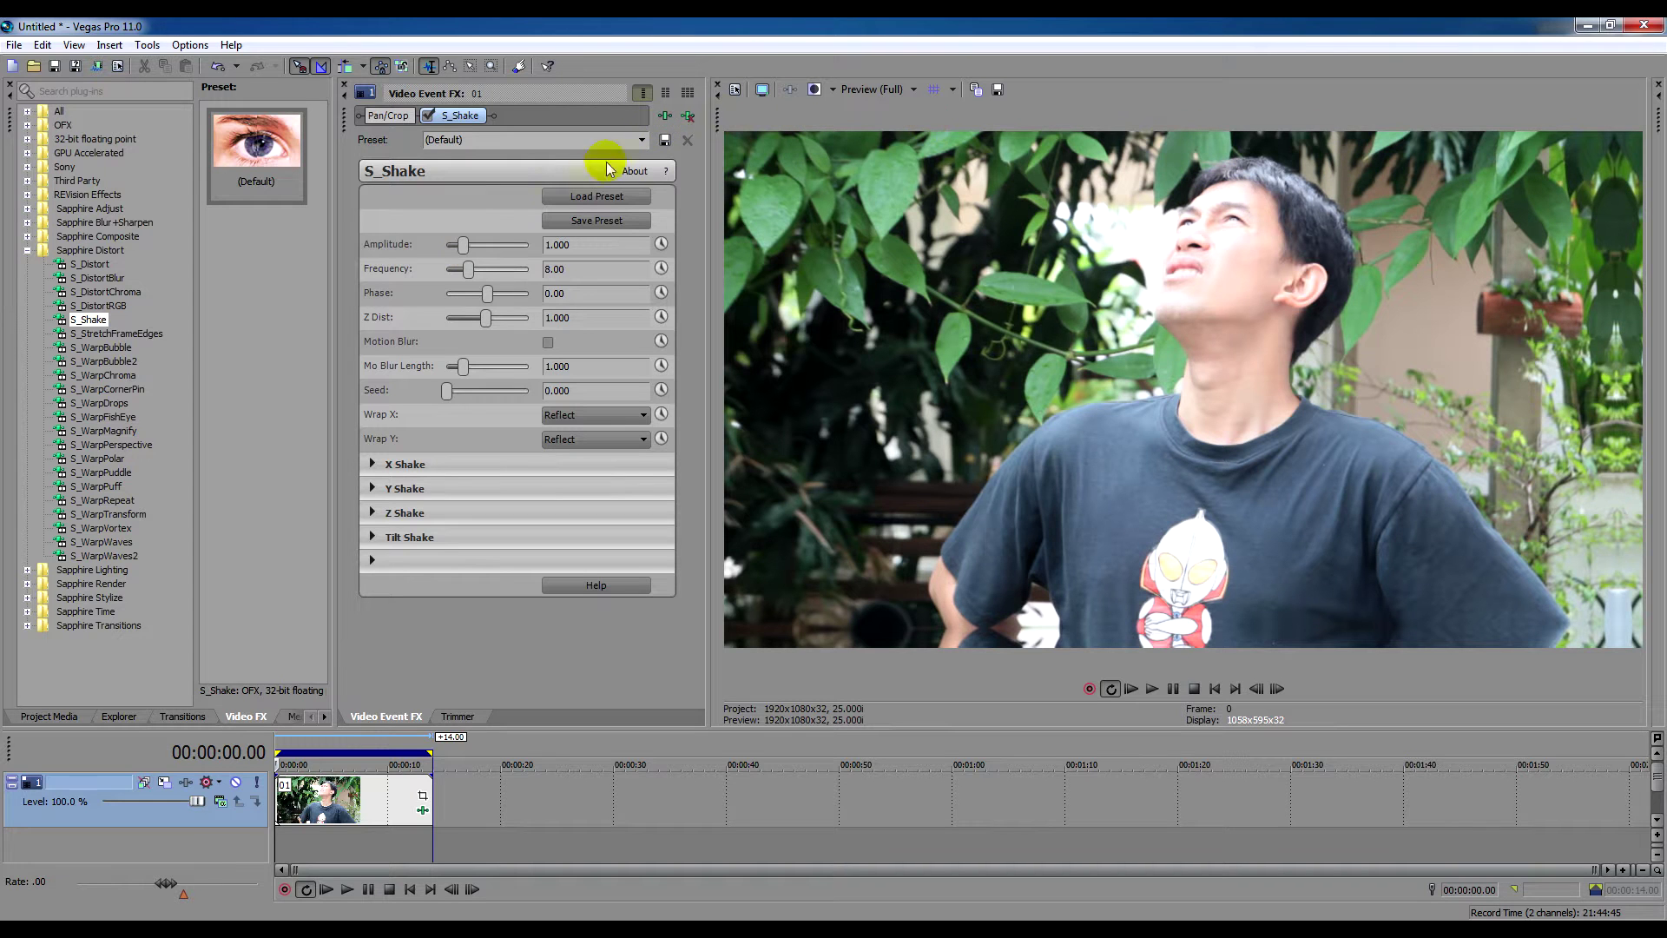
Step: Try an amplitude of 1.526 and a higher frequency, and reset S_Shake to its default preset
{"action": "mouse_move", "coordinate": [453, 247]}
{"action": "left_mouse_down"}
{"action": "mouse_move", "coordinate": [562, 253]}
{"action": "mouse_move", "coordinate": [411, 241]}
{"action": "mouse_move", "coordinate": [606, 238]}
{"action": "mouse_move", "coordinate": [440, 234]}
{"action": "mouse_move", "coordinate": [503, 247]}
{"action": "mouse_move", "coordinate": [472, 247]}
{"action": "left_mouse_up"}
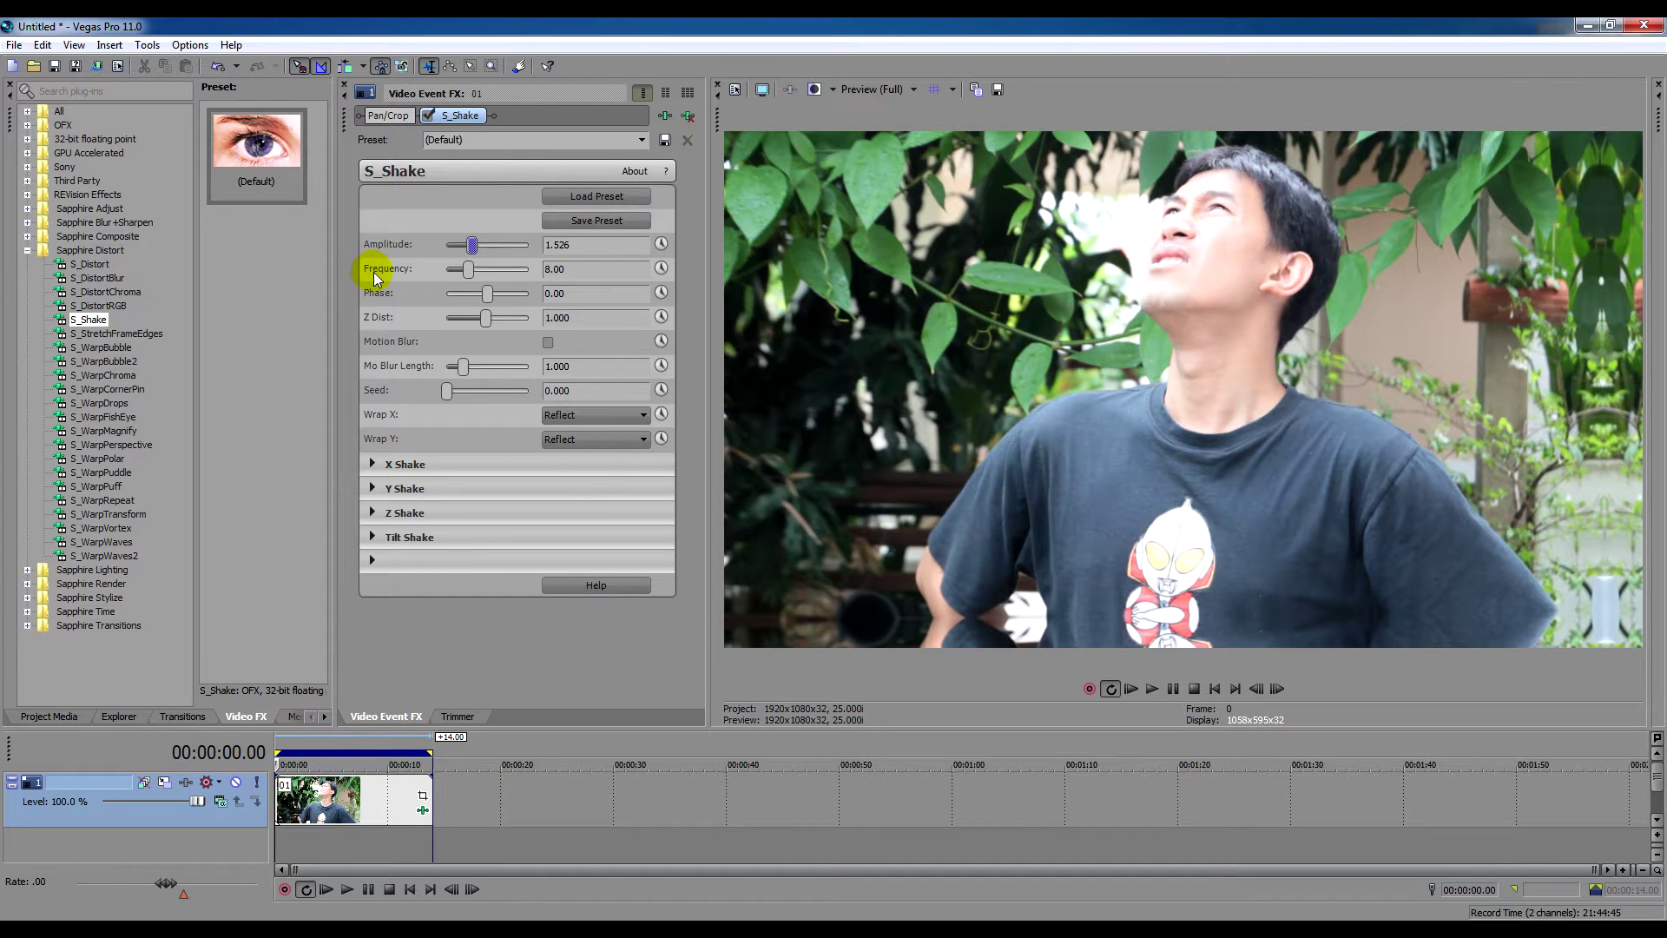
{"action": "mouse_move", "coordinate": [466, 272]}
{"action": "left_mouse_down"}
{"action": "mouse_move", "coordinate": [442, 276]}
{"action": "mouse_move", "coordinate": [501, 276]}
{"action": "mouse_move", "coordinate": [488, 280]}
{"action": "left_mouse_up"}
{"action": "left_click", "coordinate": [627, 140]}
{"action": "left_click", "coordinate": [617, 152]}
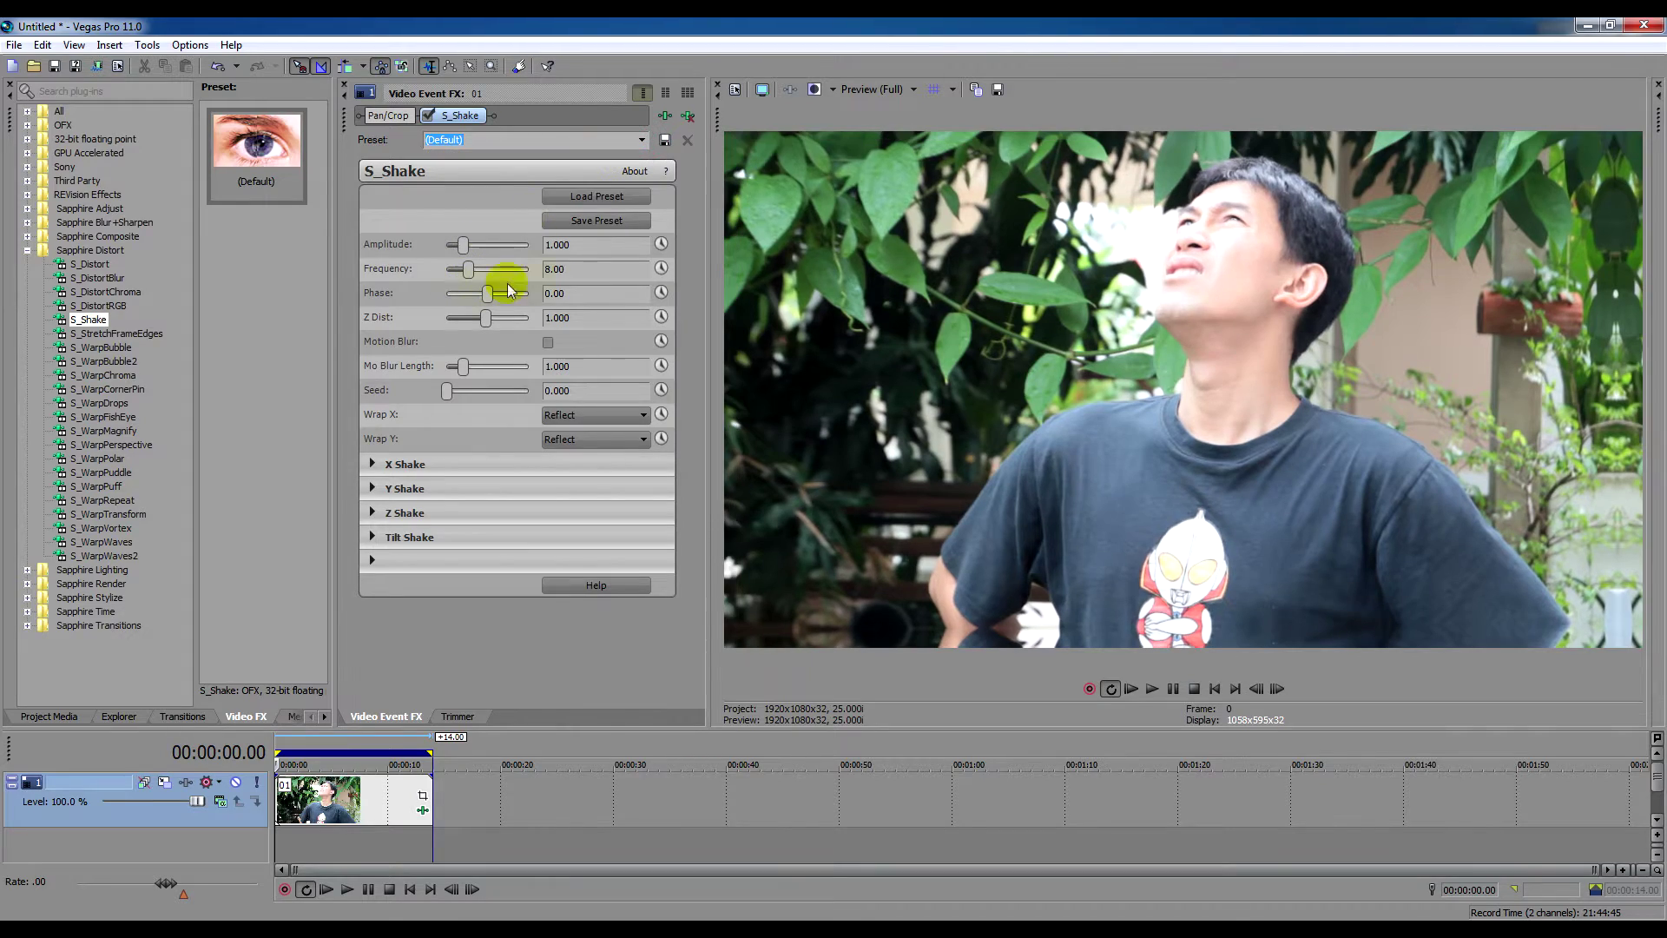
Step: Compare shake frequencies of 12.37 and 1.99 during playback, and stop the preview
{"action": "left_click", "coordinate": [1152, 688]}
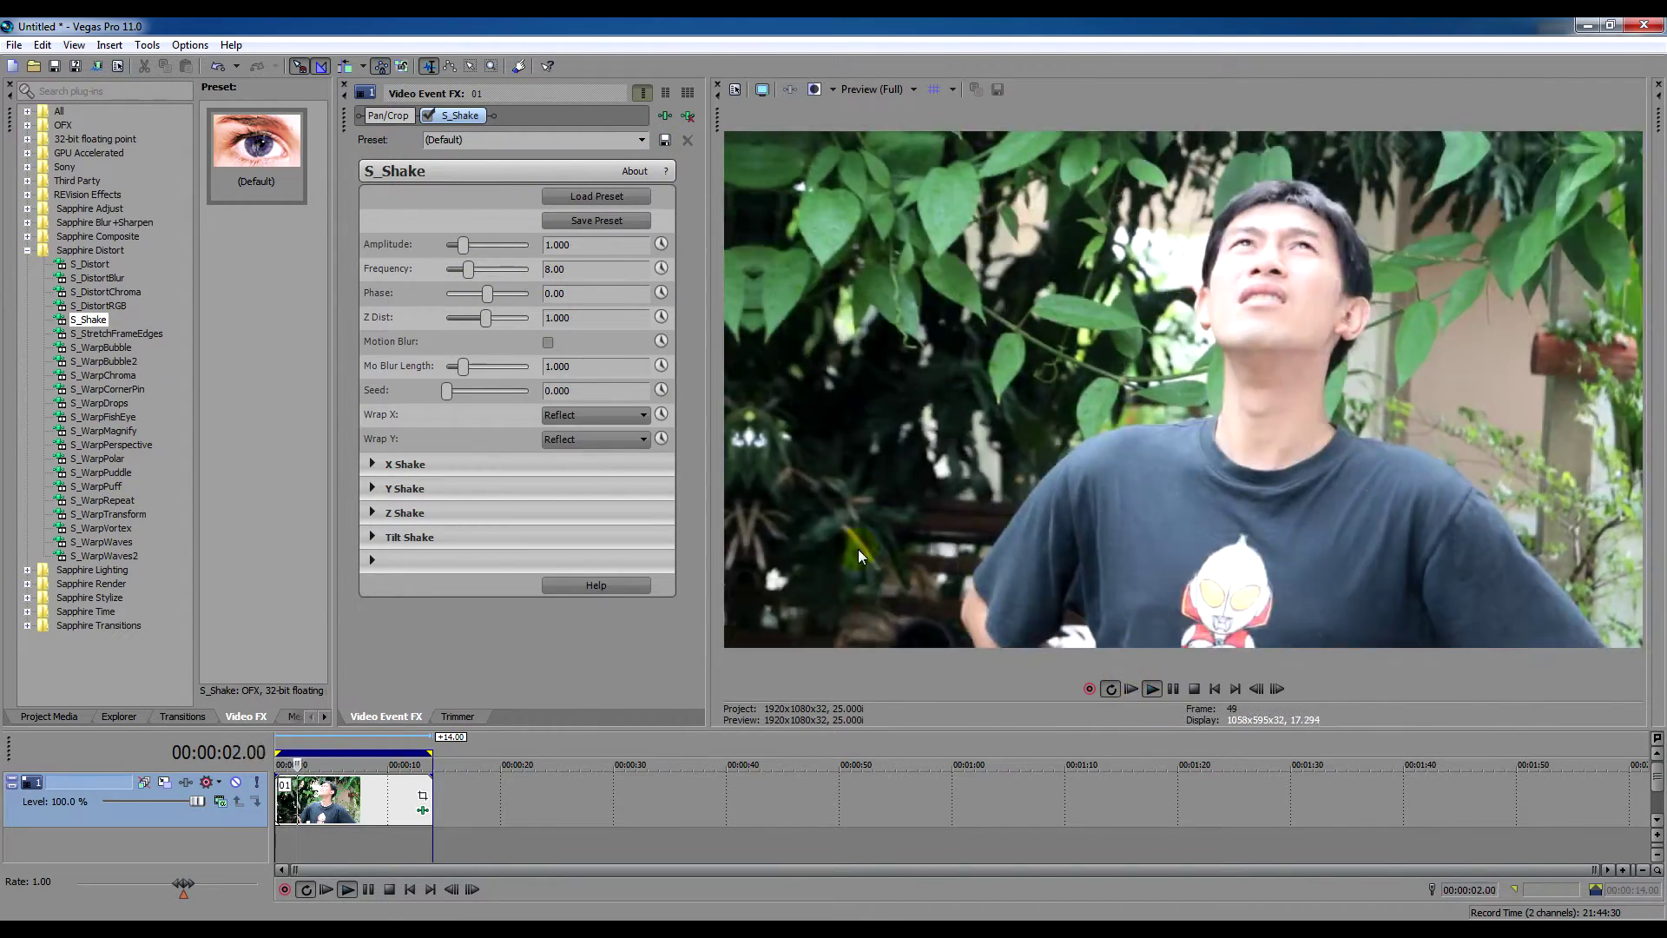
{"action": "left_click_drag", "start_coordinate": [470, 268], "coordinate": [484, 272]}
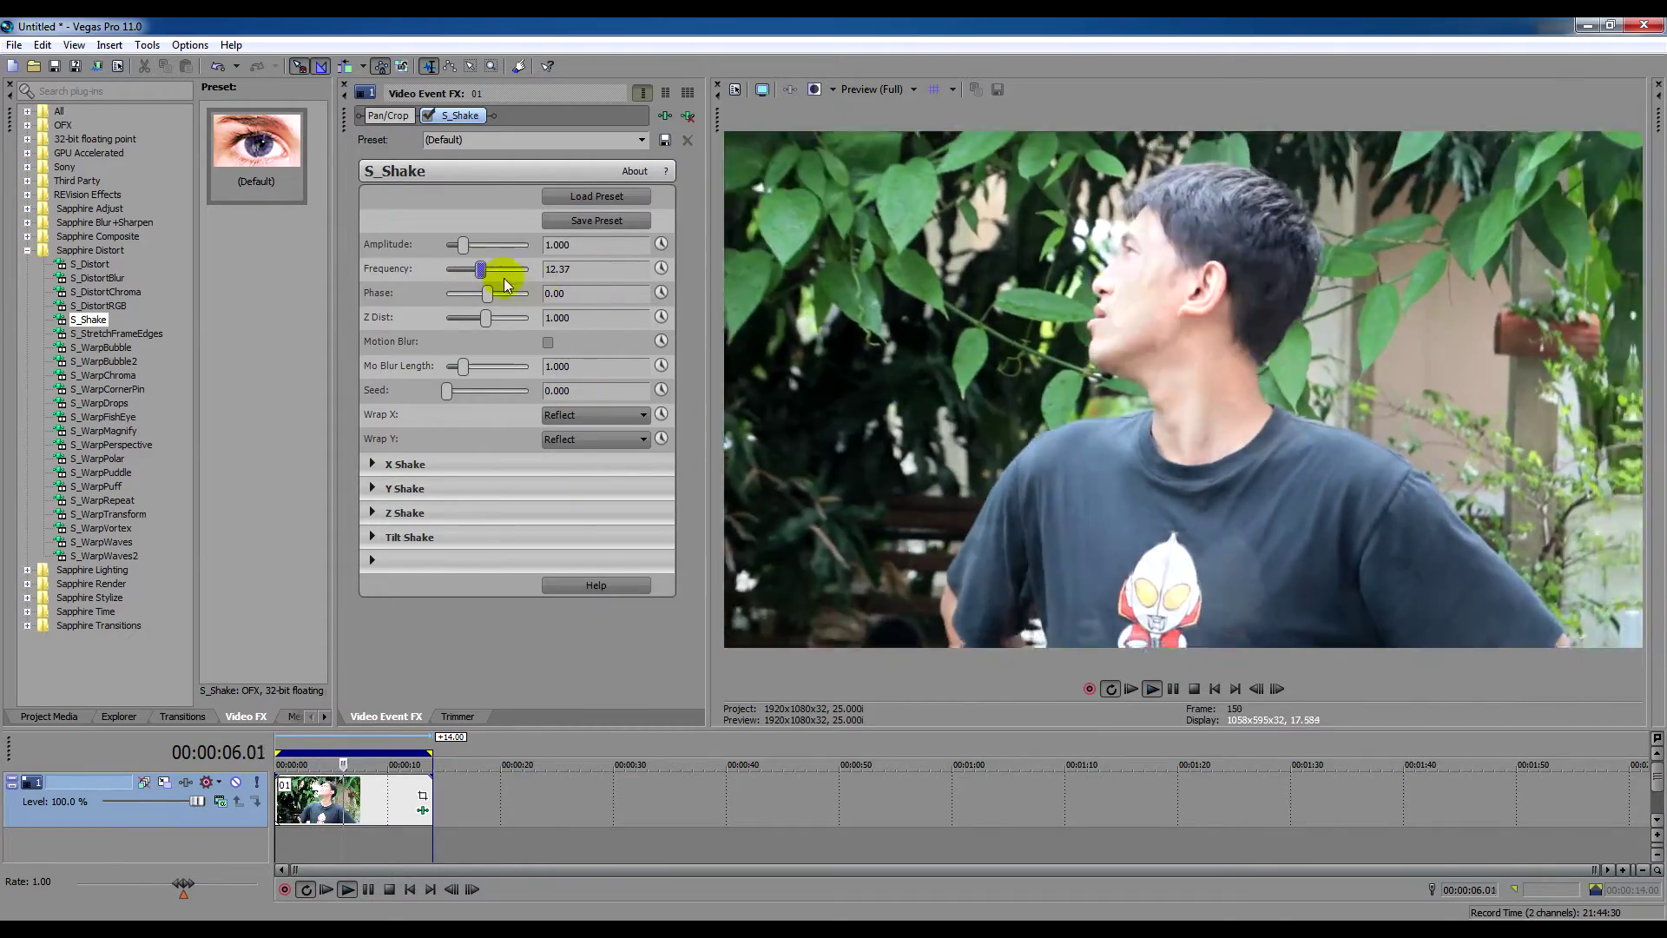
{"action": "left_click_drag", "start_coordinate": [482, 269], "coordinate": [449, 278]}
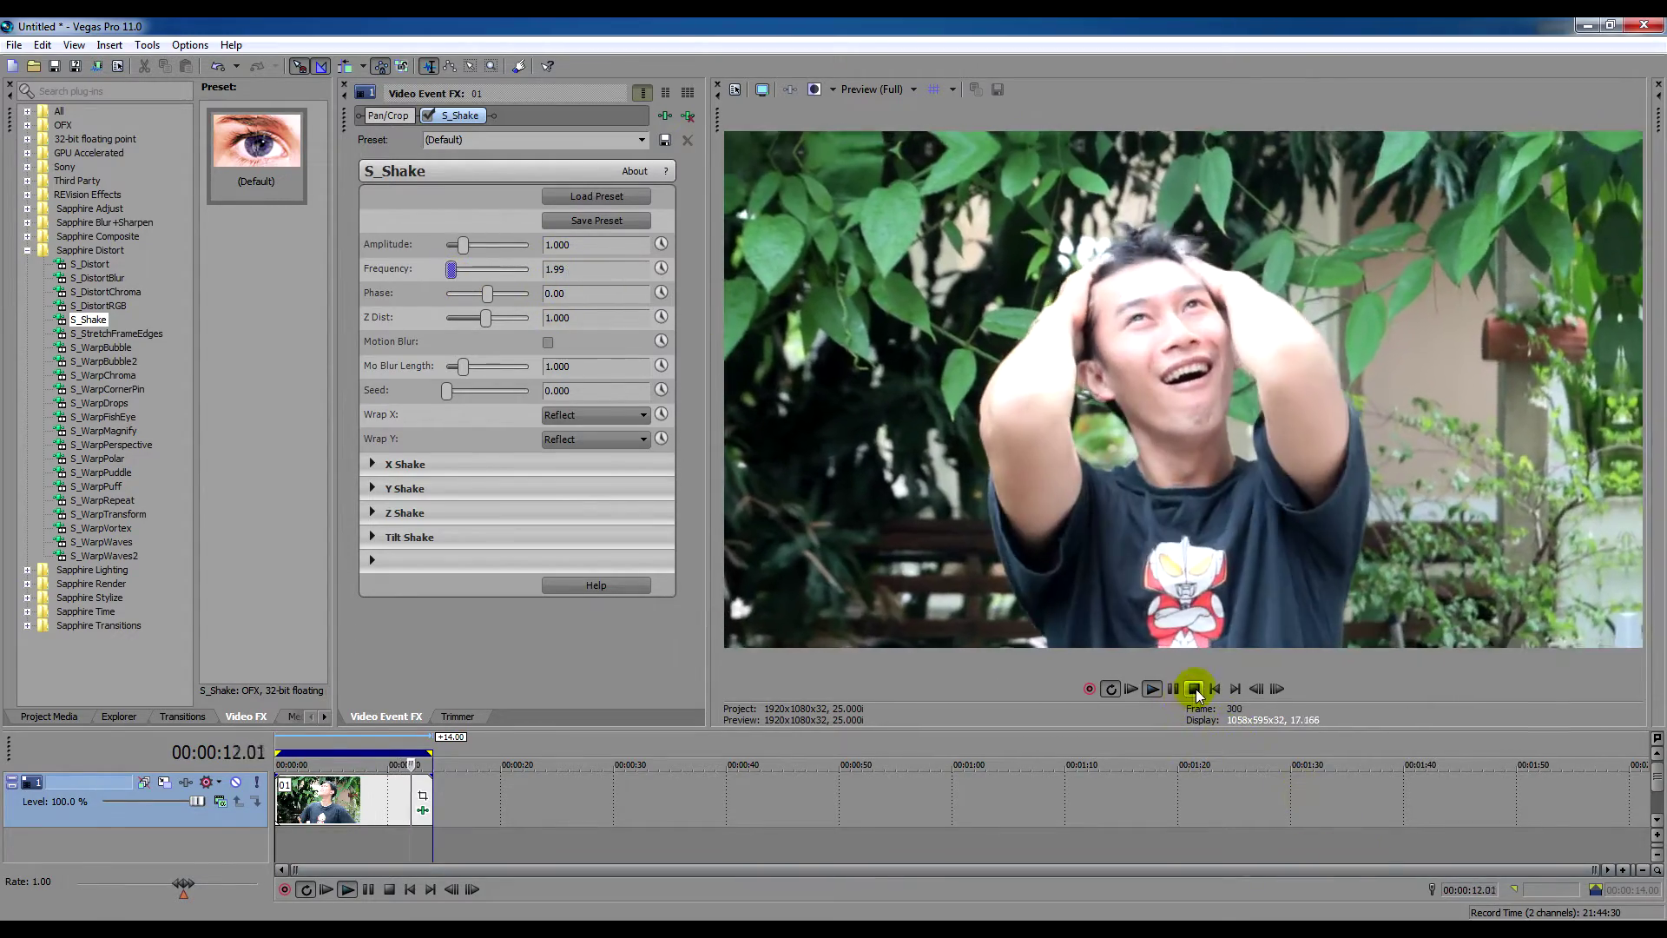
{"action": "left_click", "coordinate": [1194, 688]}
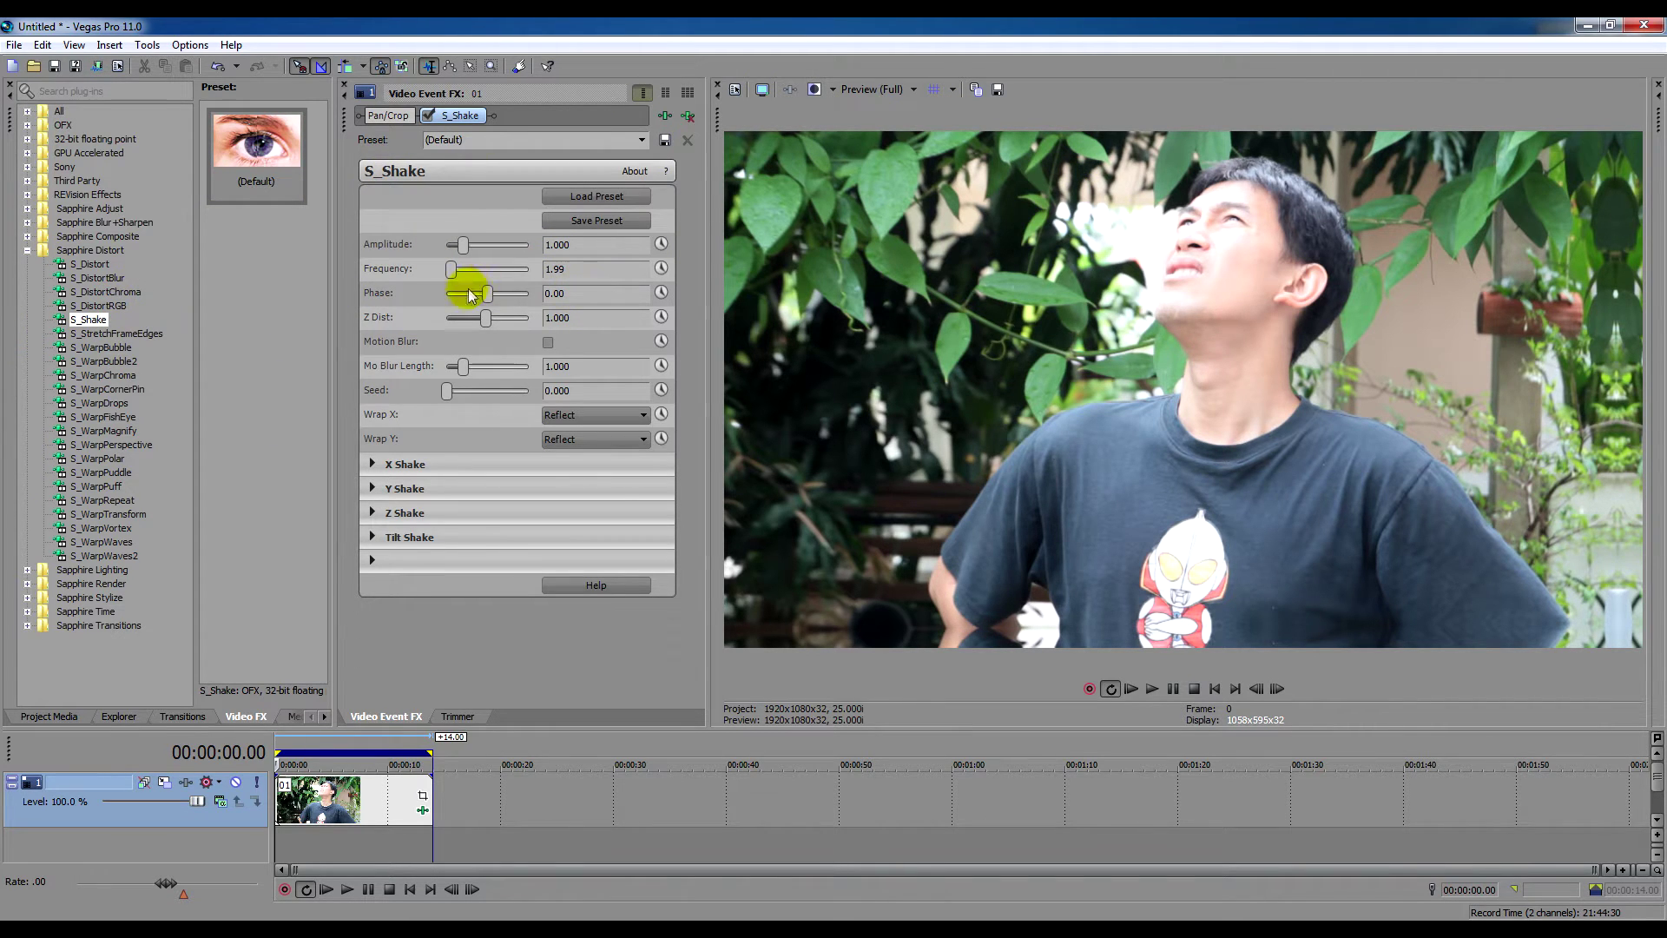
Step: Set the shake's phase to 3.21 and Z Dist to 1.460, with motion blur enabled
{"action": "left_click_drag", "start_coordinate": [486, 296], "coordinate": [552, 336]}
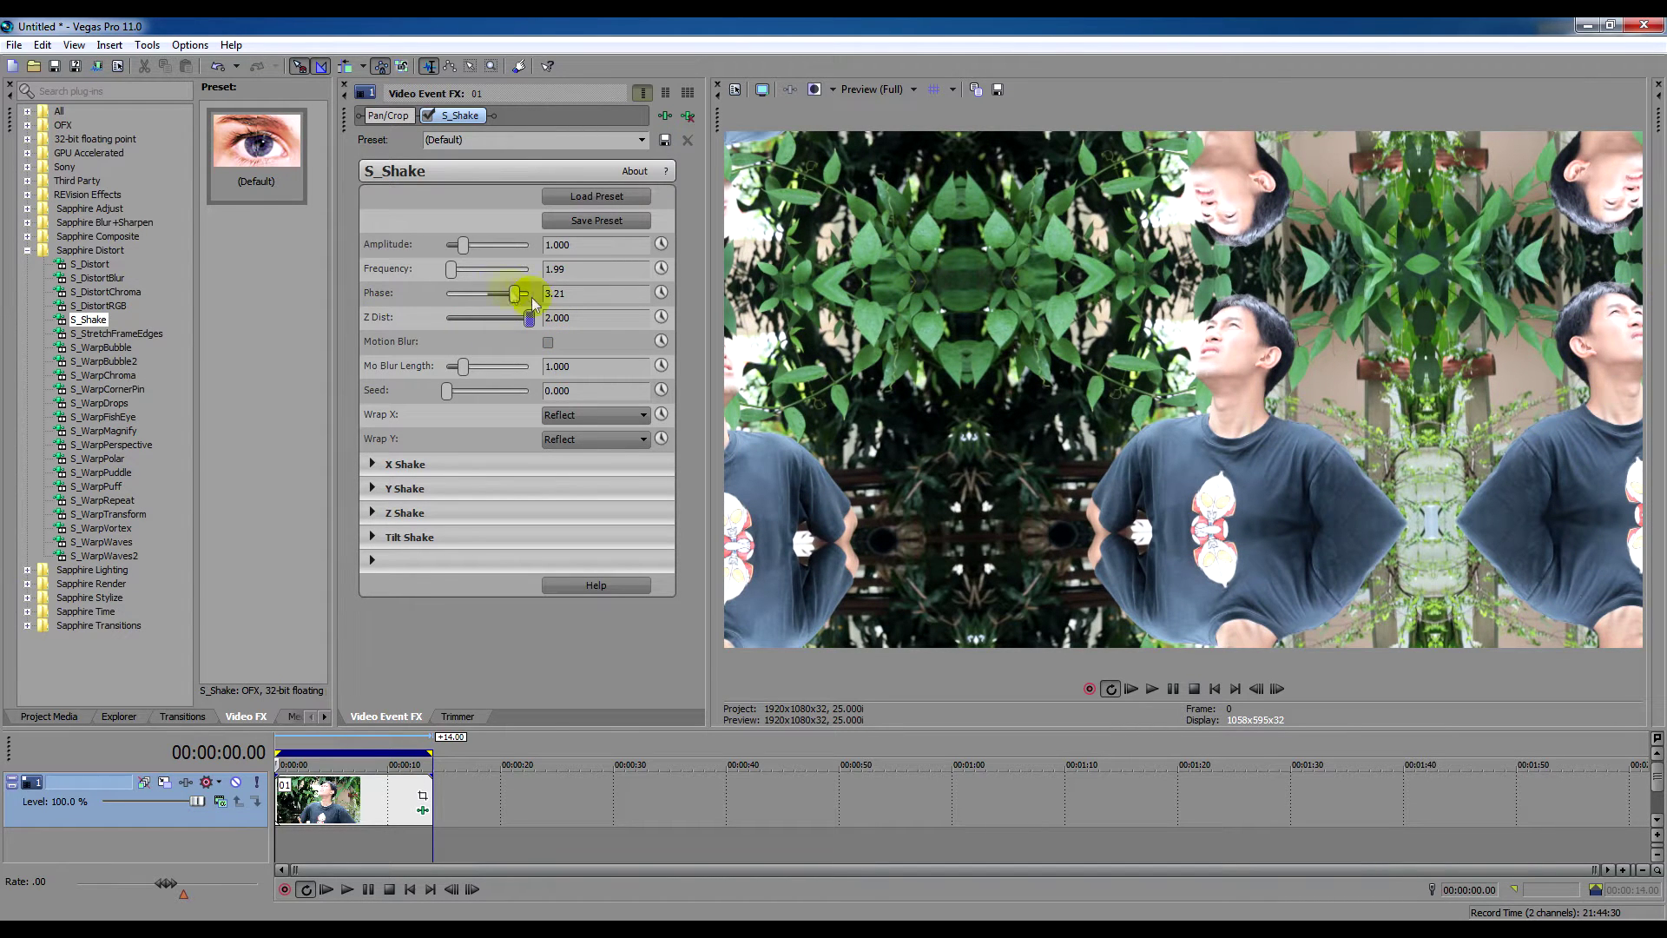
{"action": "left_click_drag", "start_coordinate": [531, 321], "coordinate": [506, 318]}
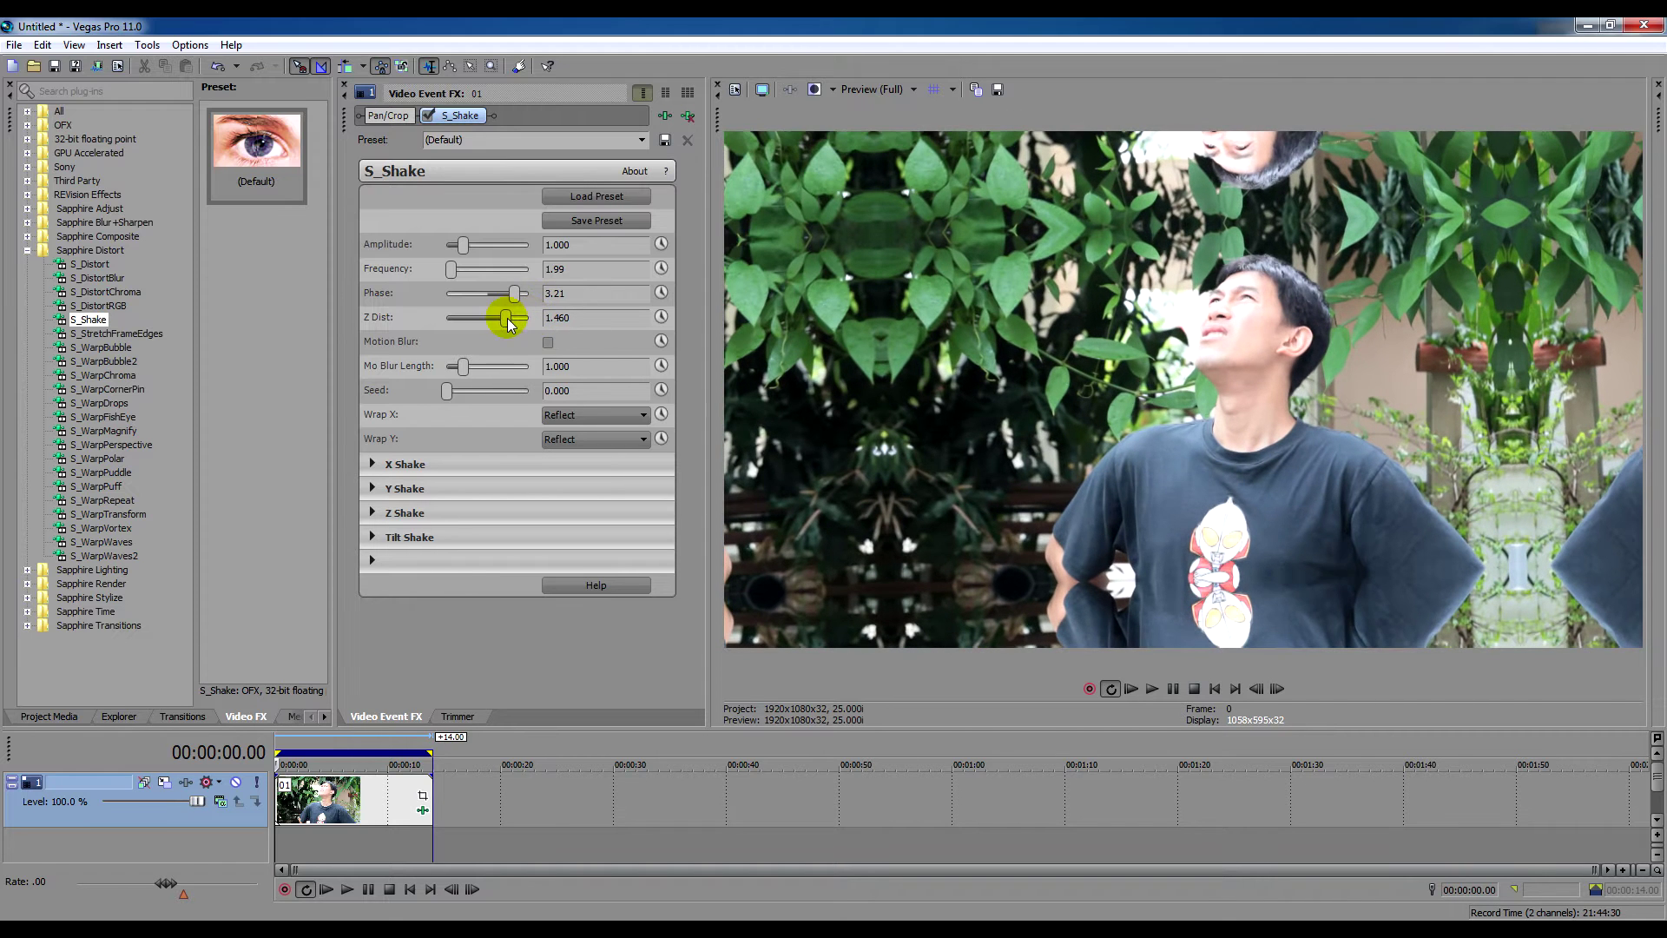
{"action": "left_click", "coordinate": [548, 342]}
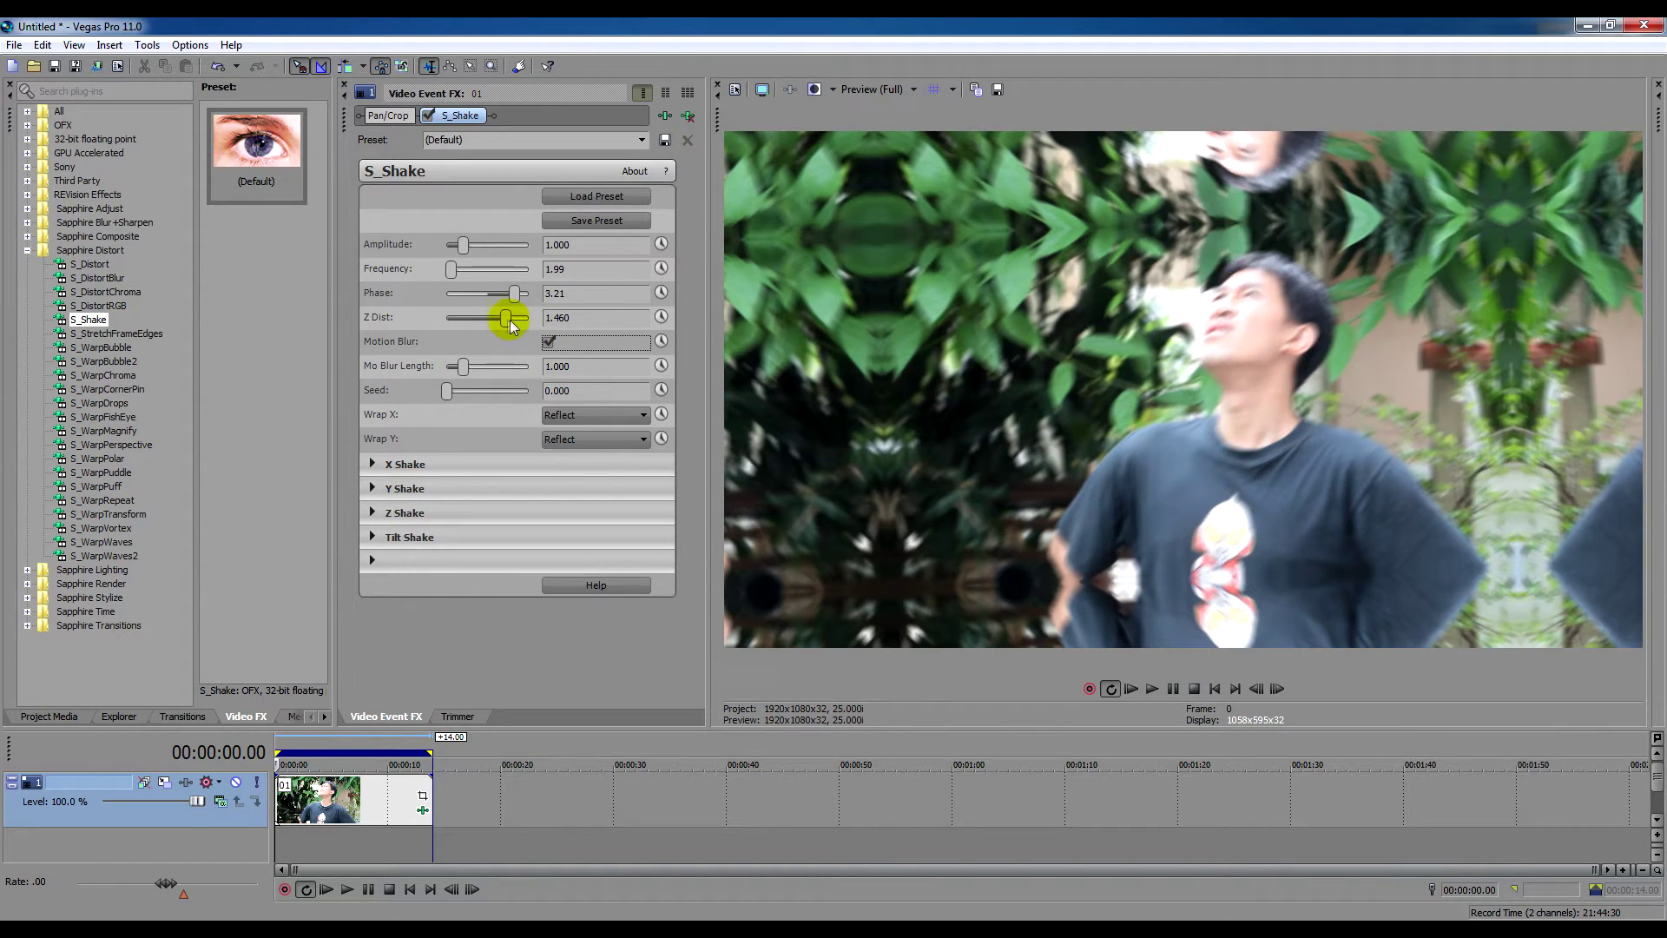
Step: Set the shake frequency to 6.71 during playback and turn motion blur off to compare the look
{"action": "left_click", "coordinate": [1152, 690]}
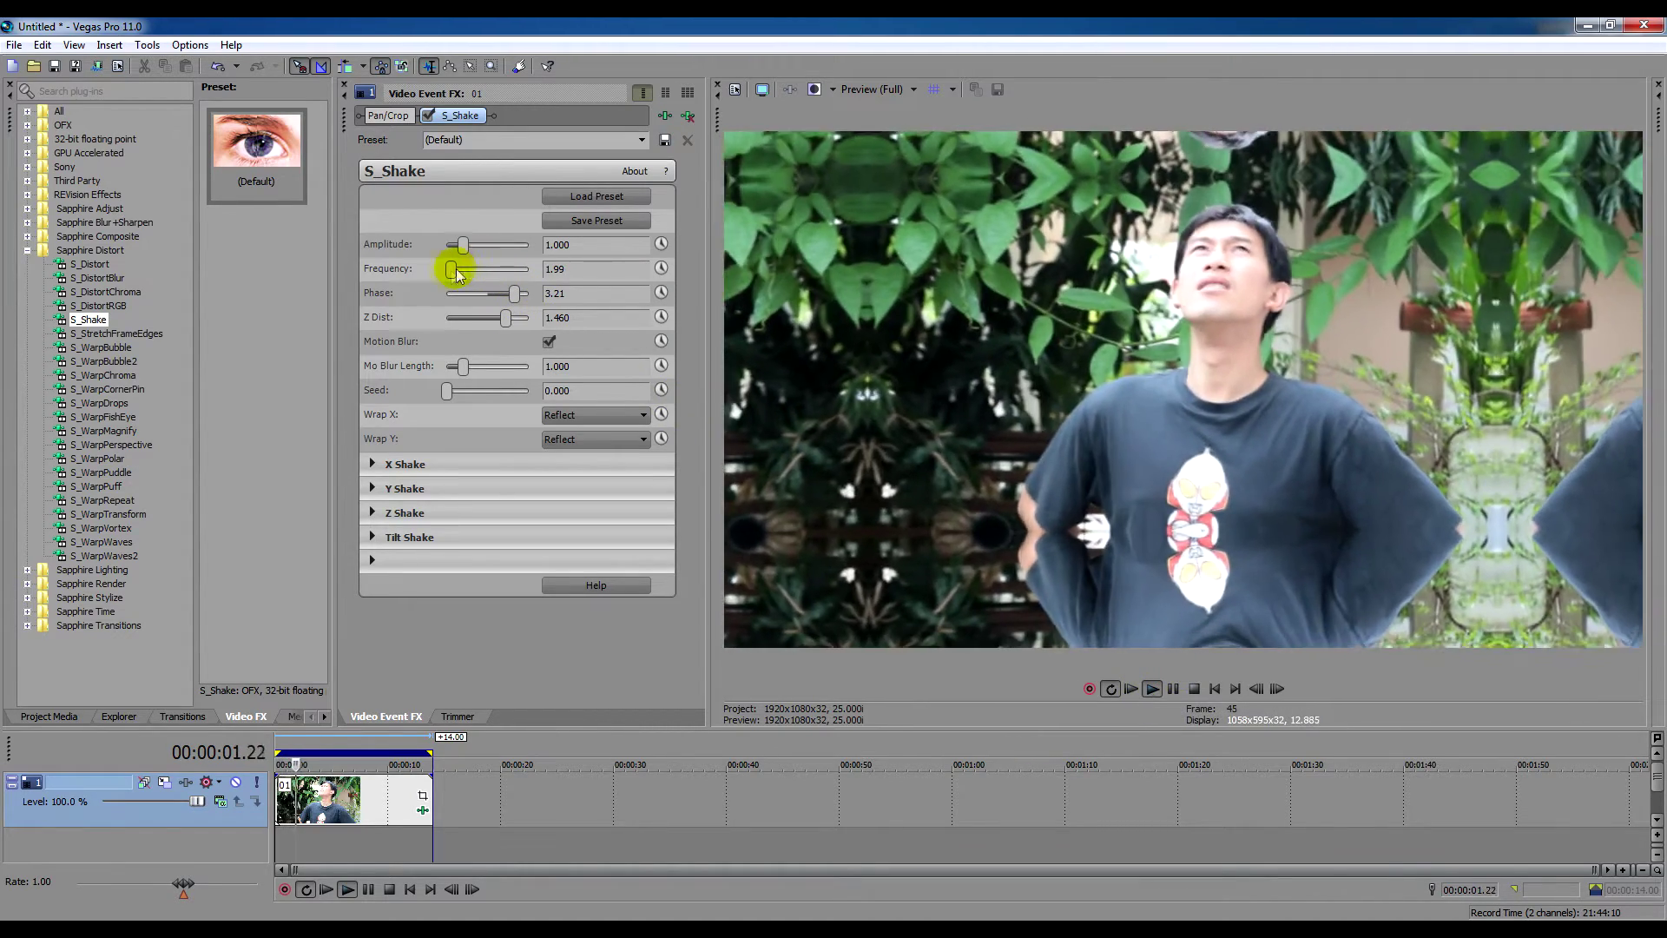
{"action": "left_click_drag", "start_coordinate": [451, 270], "coordinate": [462, 275]}
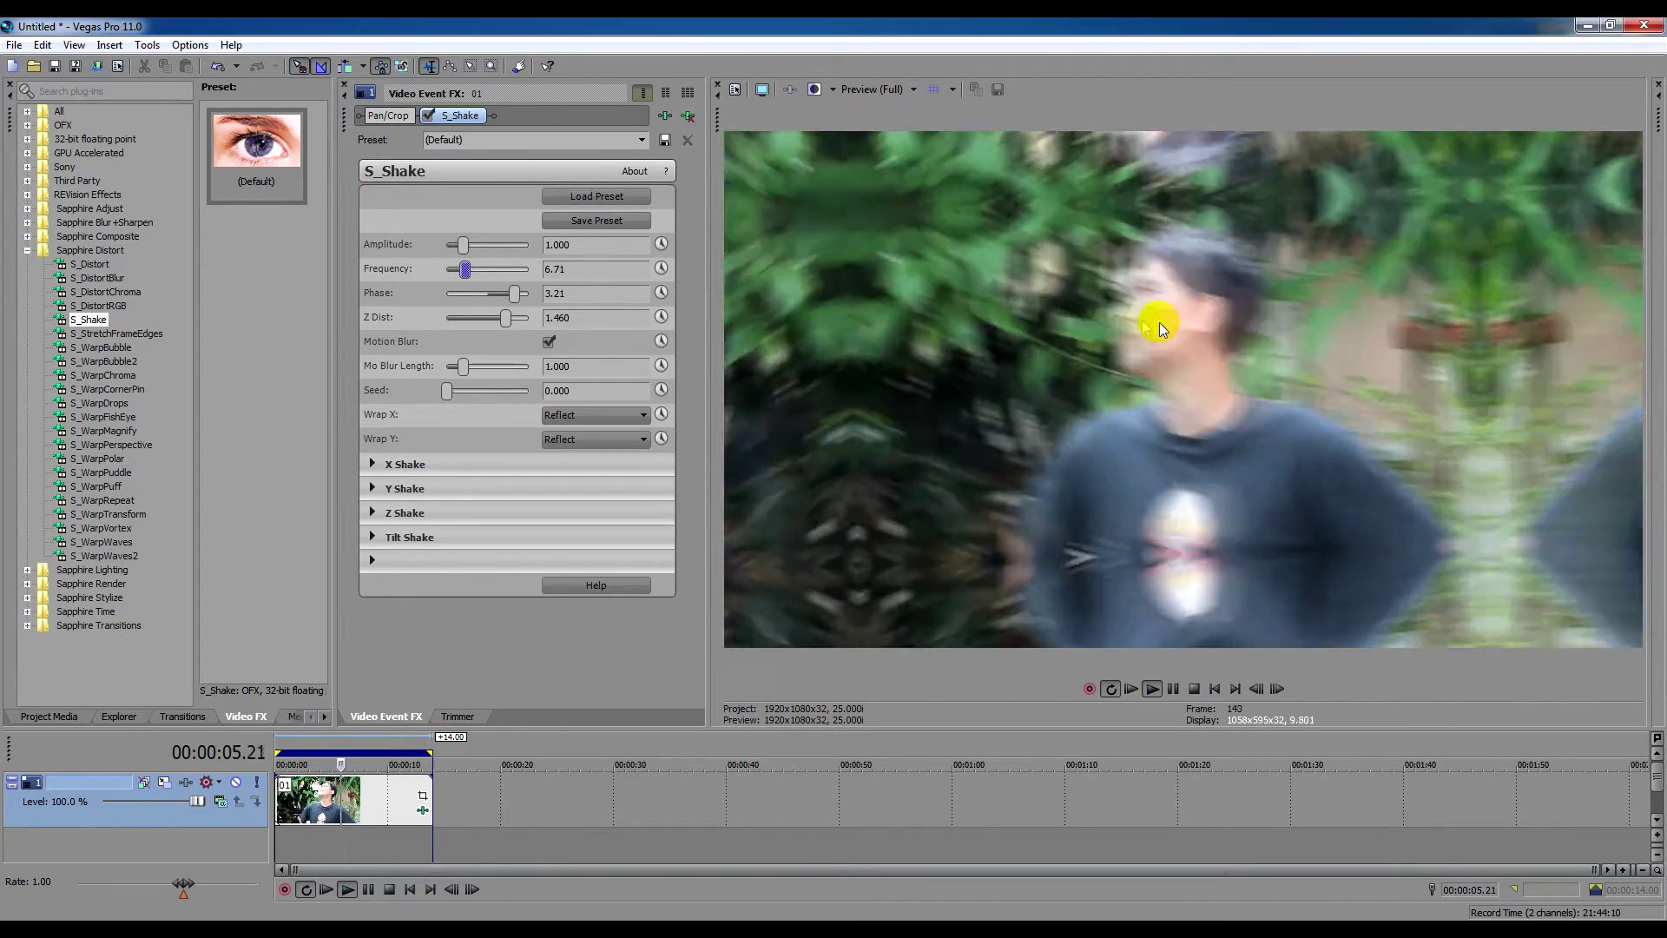
{"action": "left_click", "coordinate": [549, 341]}
{"action": "left_click", "coordinate": [547, 341]}
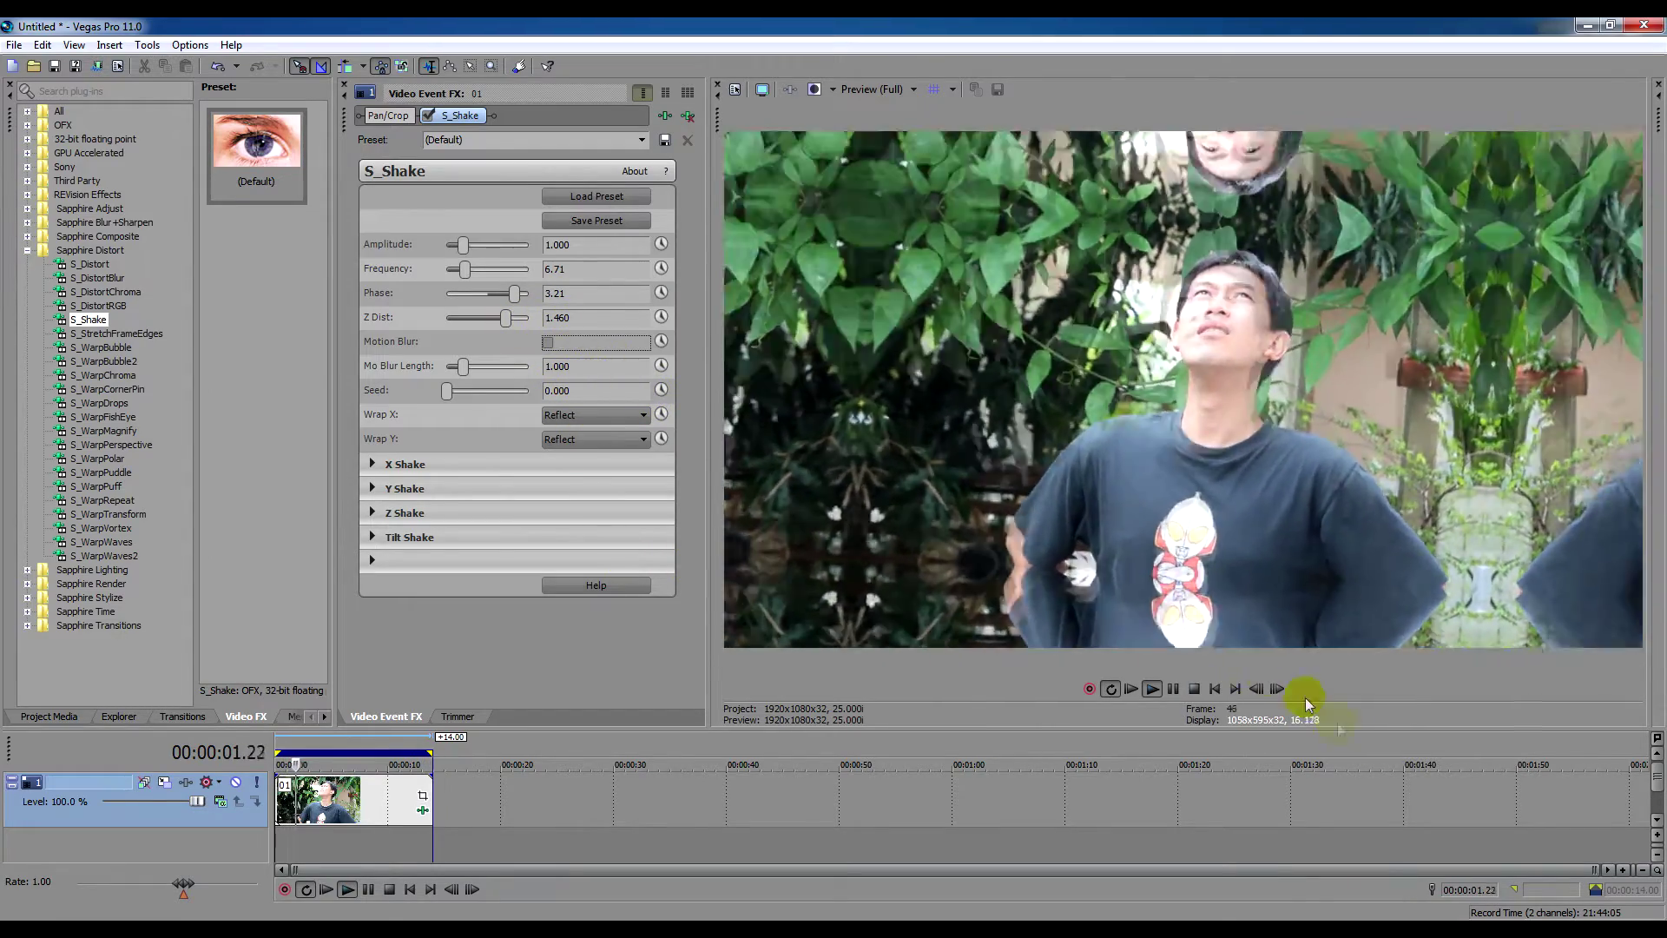
{"action": "left_click", "coordinate": [1194, 687]}
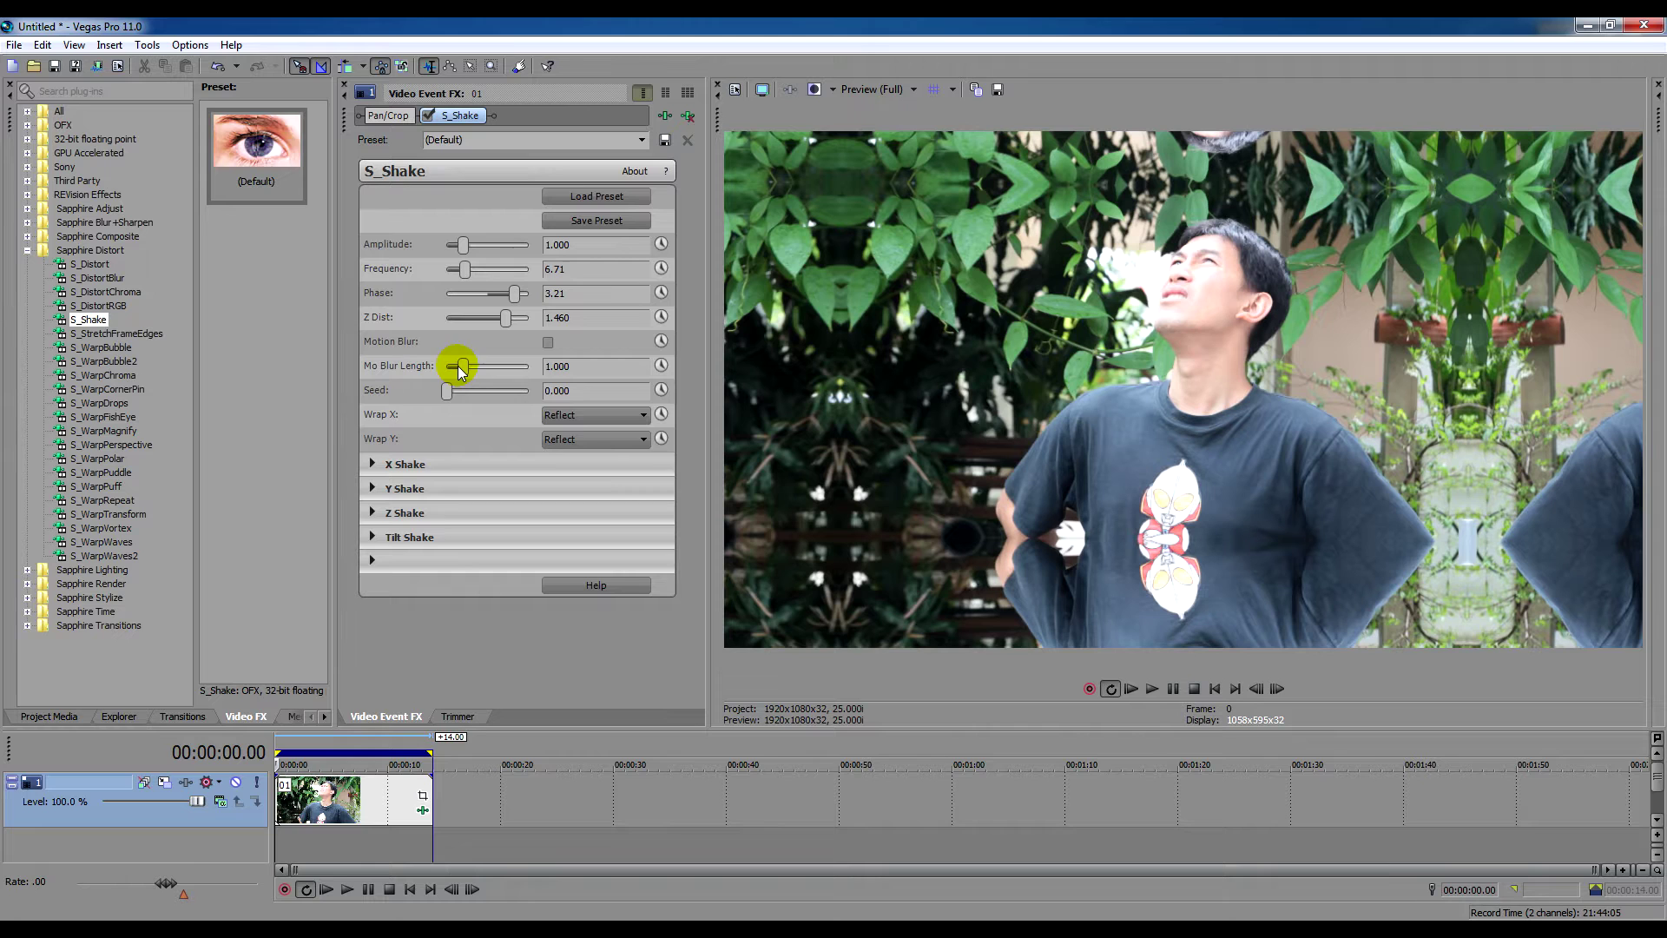
Step: Enable motion blur again and set its length to 3.263 while previewing the clip
{"action": "left_click", "coordinate": [548, 341]}
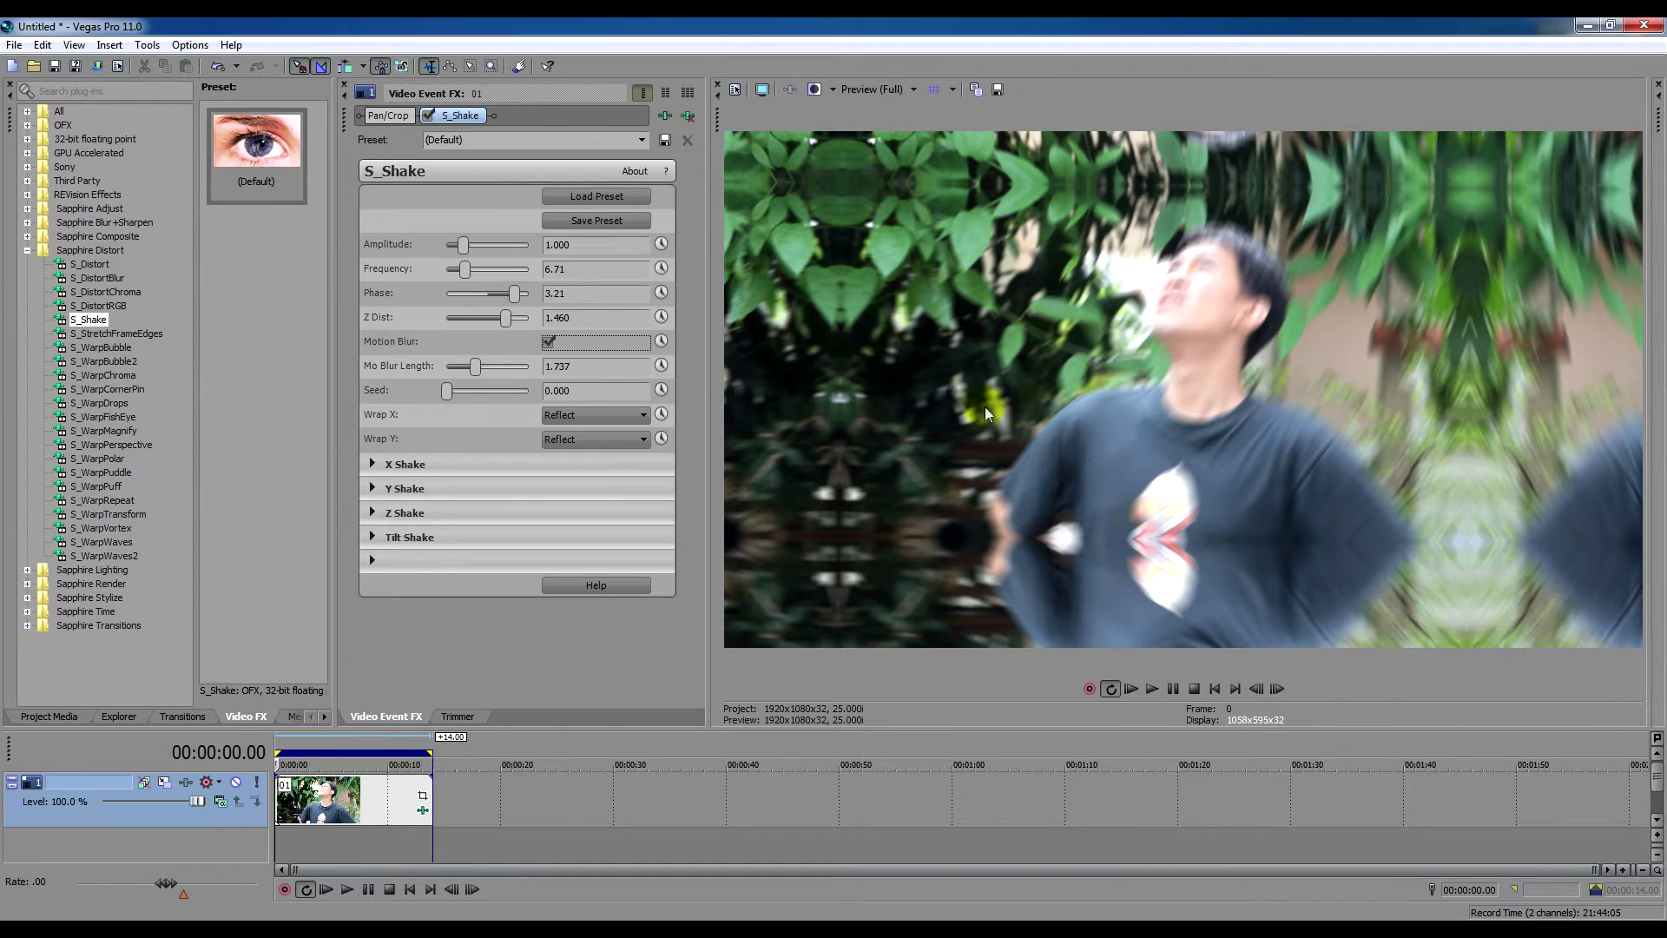
{"action": "left_click", "coordinate": [1152, 688]}
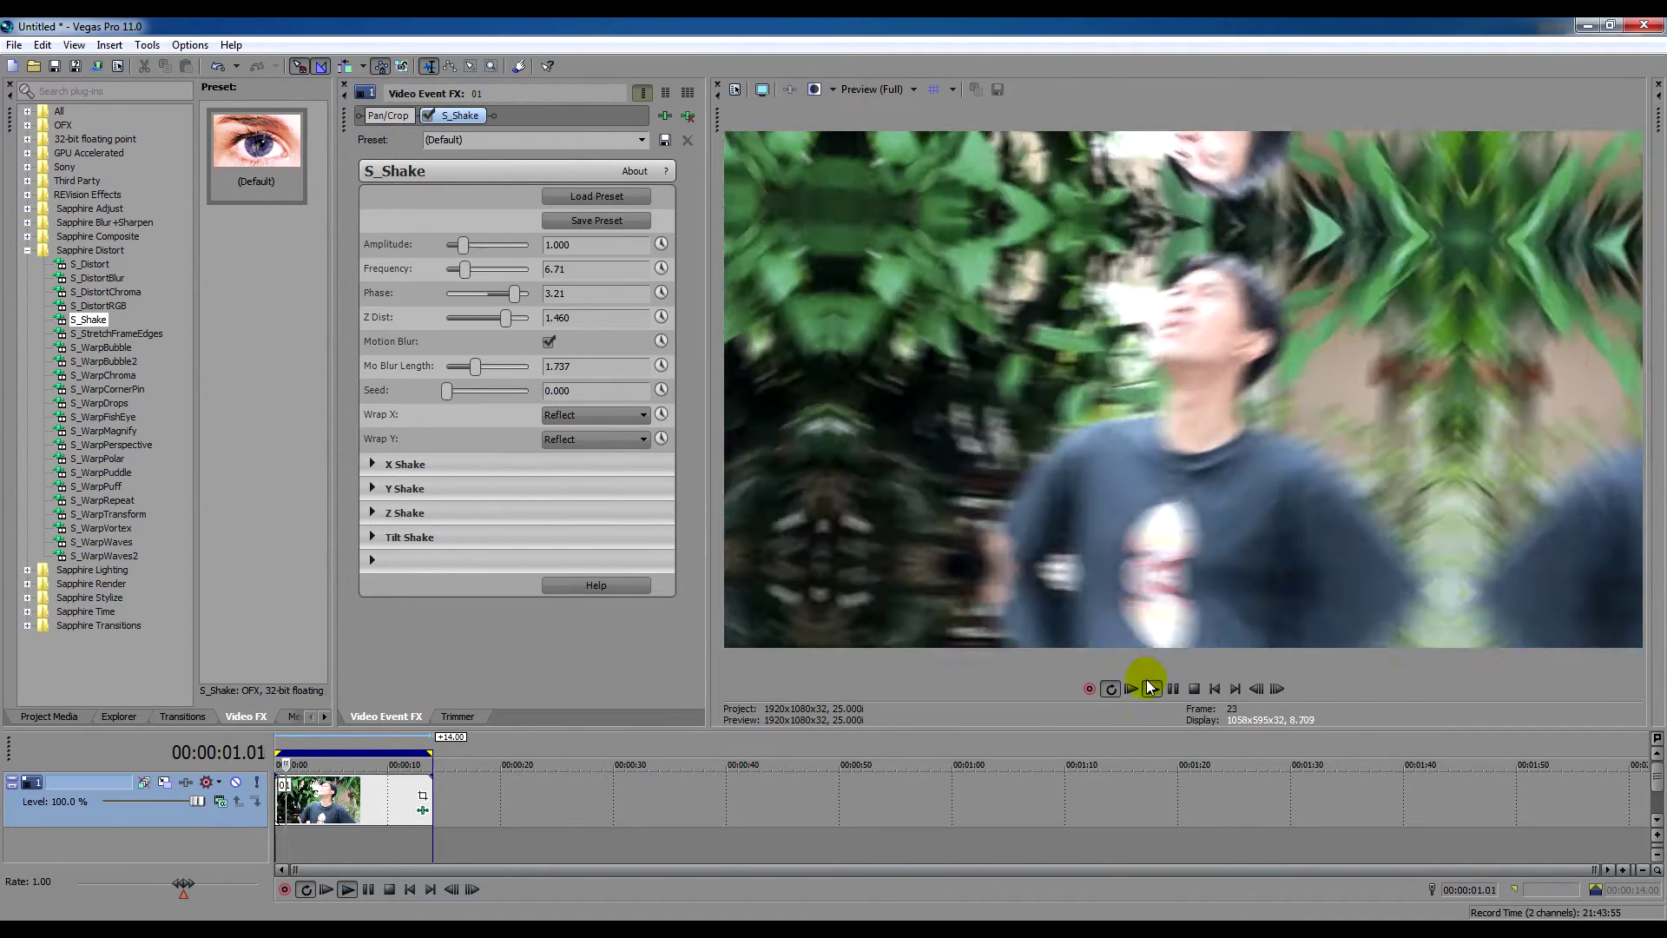
{"action": "left_click_drag", "start_coordinate": [474, 365], "coordinate": [502, 368]}
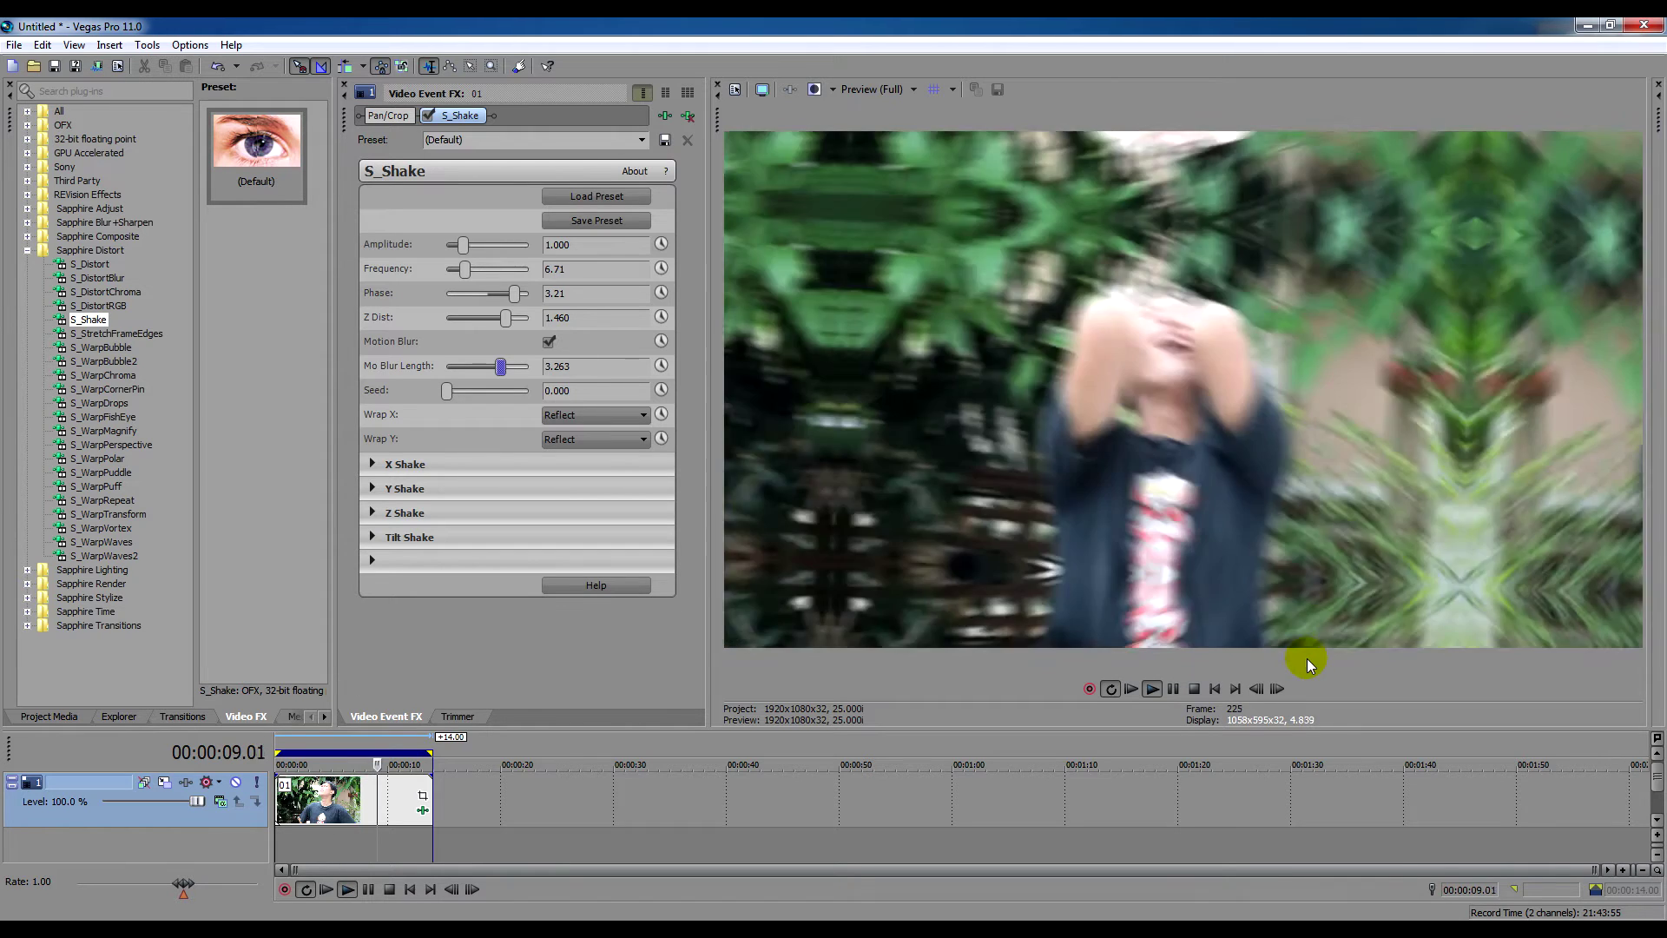
{"action": "left_click", "coordinate": [1194, 689]}
Step: Try seed values of 1.632 and 0.000 while previewing the shake, and settle on 3.789
{"action": "left_click_drag", "start_coordinate": [448, 394], "coordinate": [476, 392]}
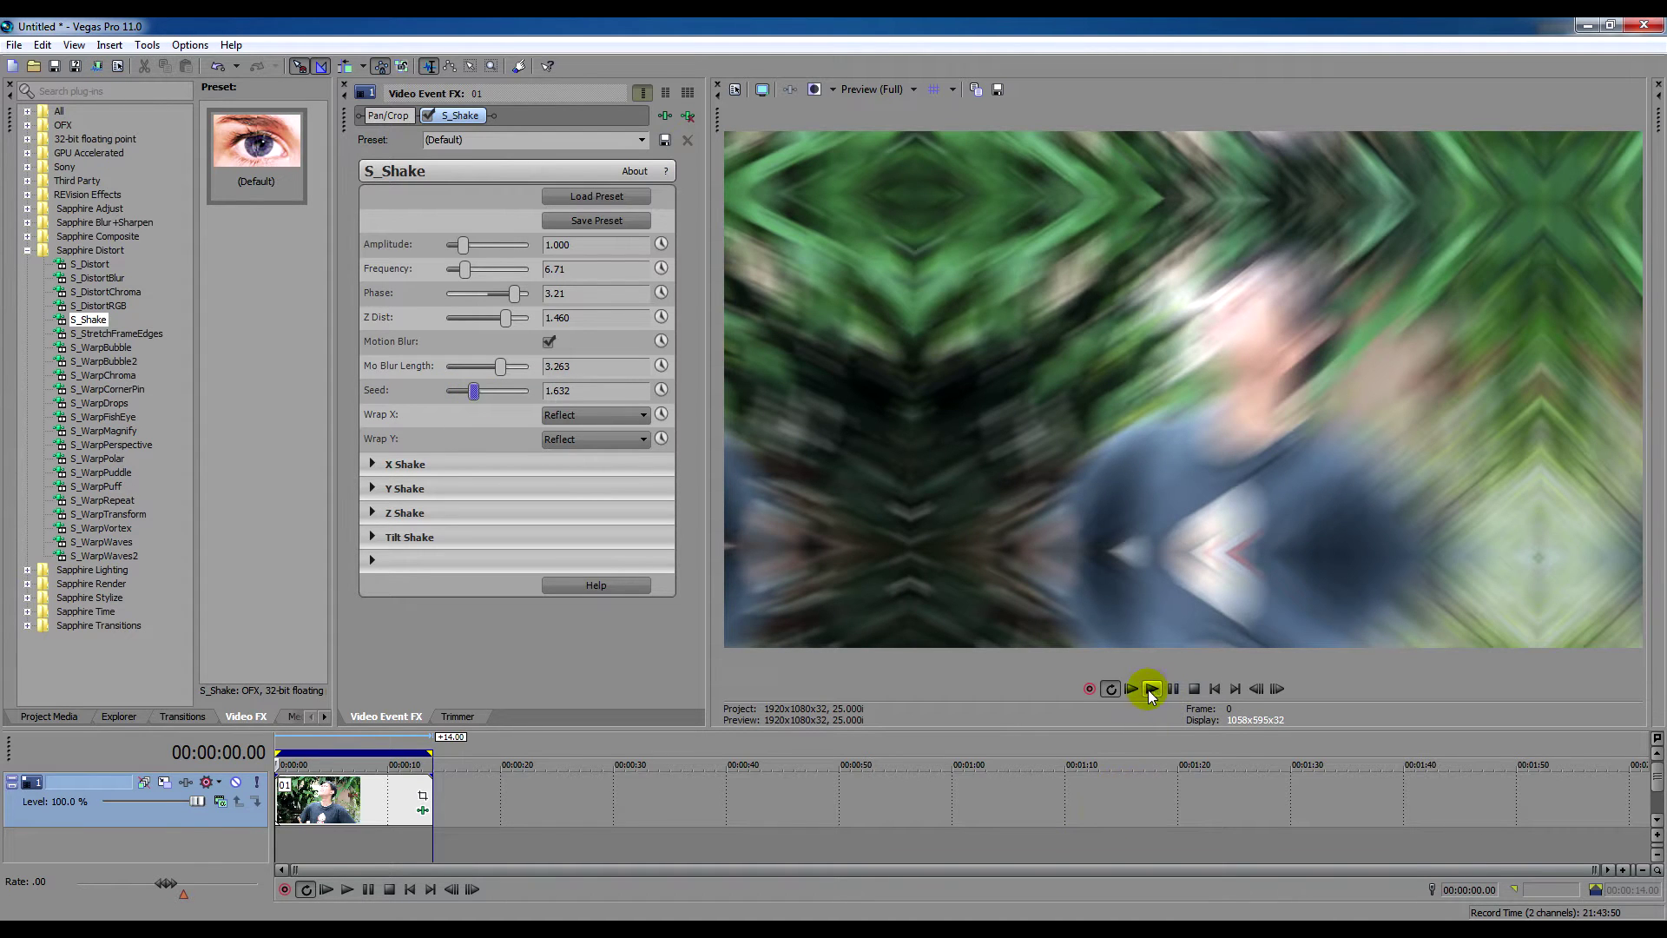
{"action": "left_click", "coordinate": [1150, 690]}
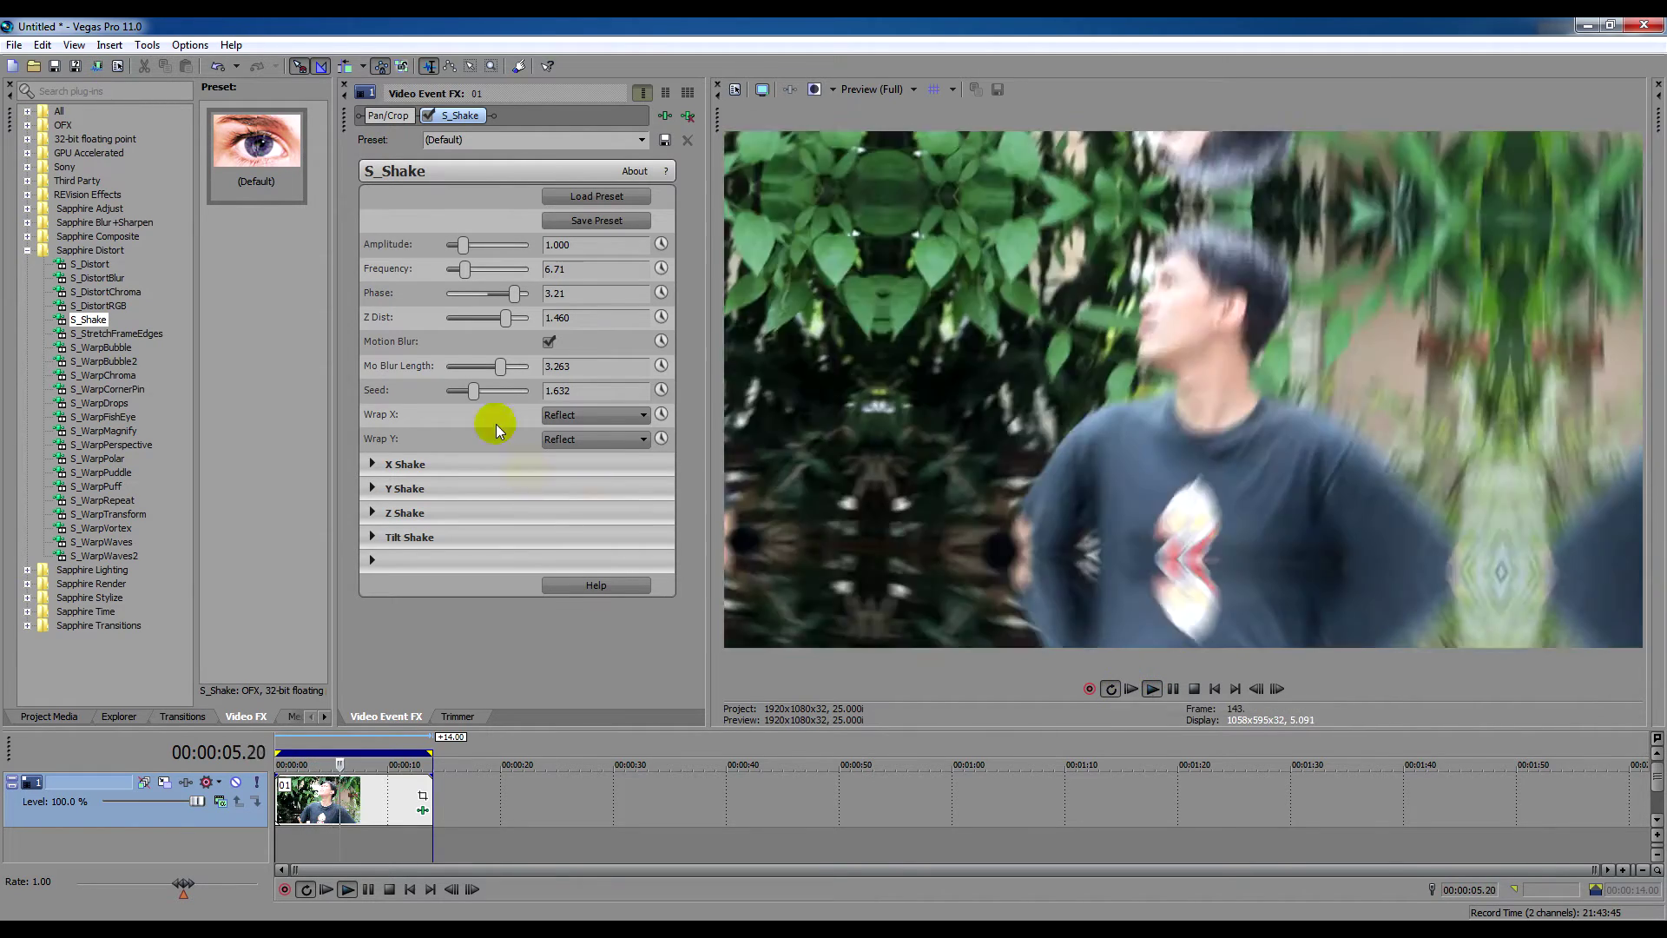
{"action": "left_click_drag", "start_coordinate": [472, 390], "coordinate": [392, 399]}
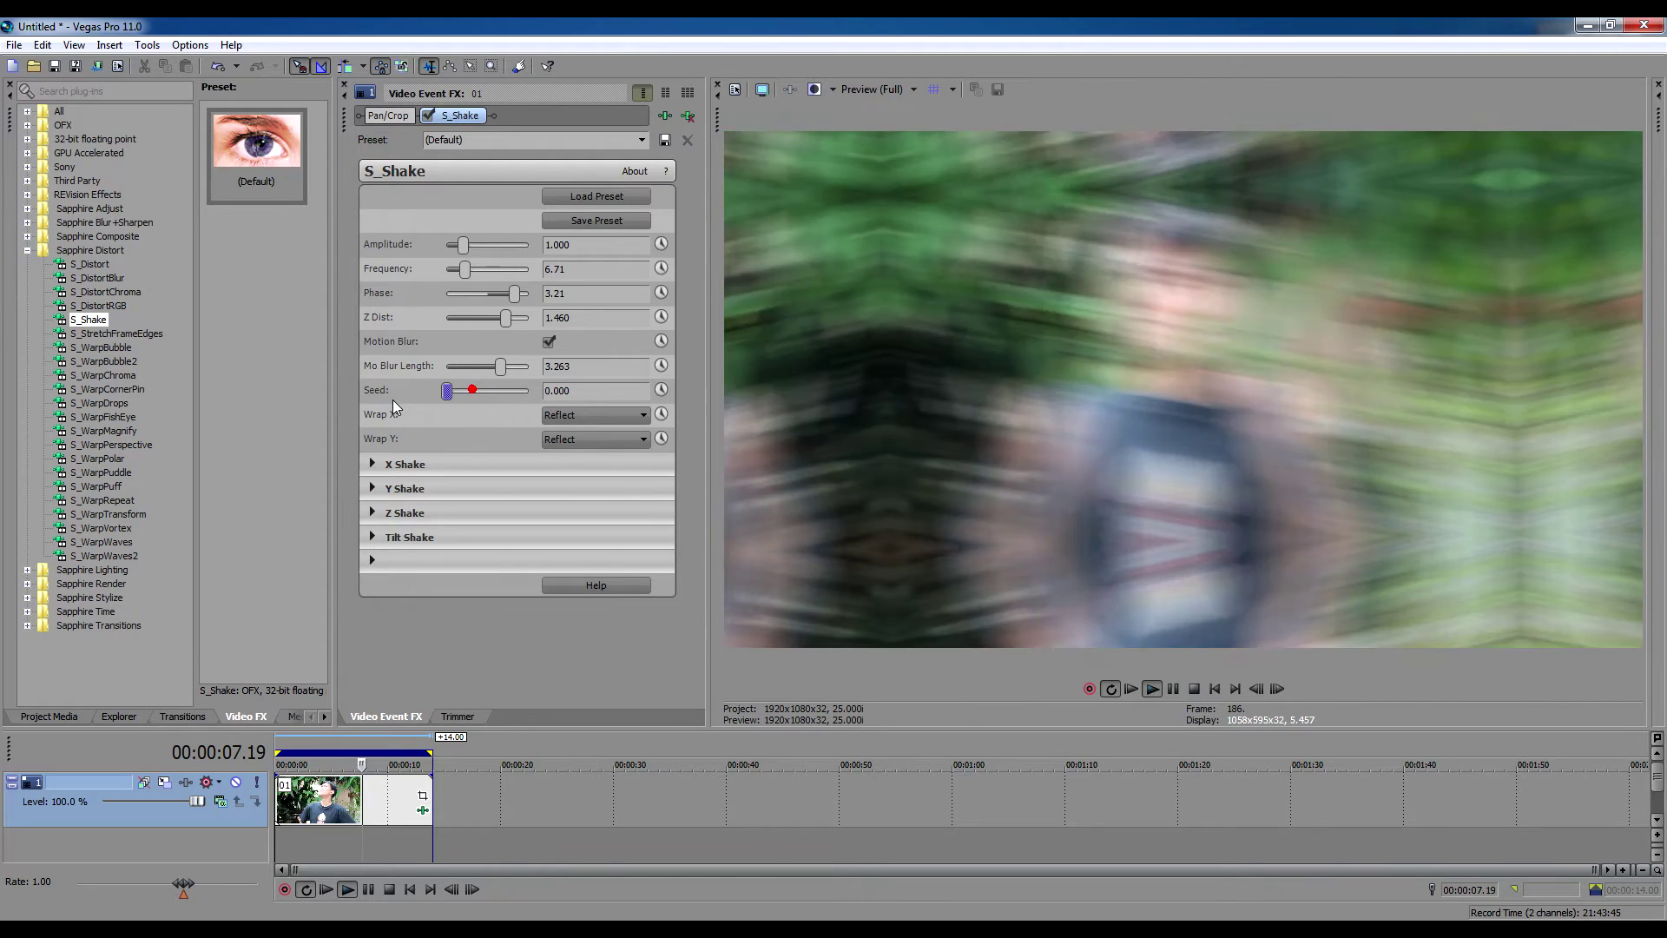
{"action": "left_click_drag", "start_coordinate": [448, 393], "coordinate": [519, 398]}
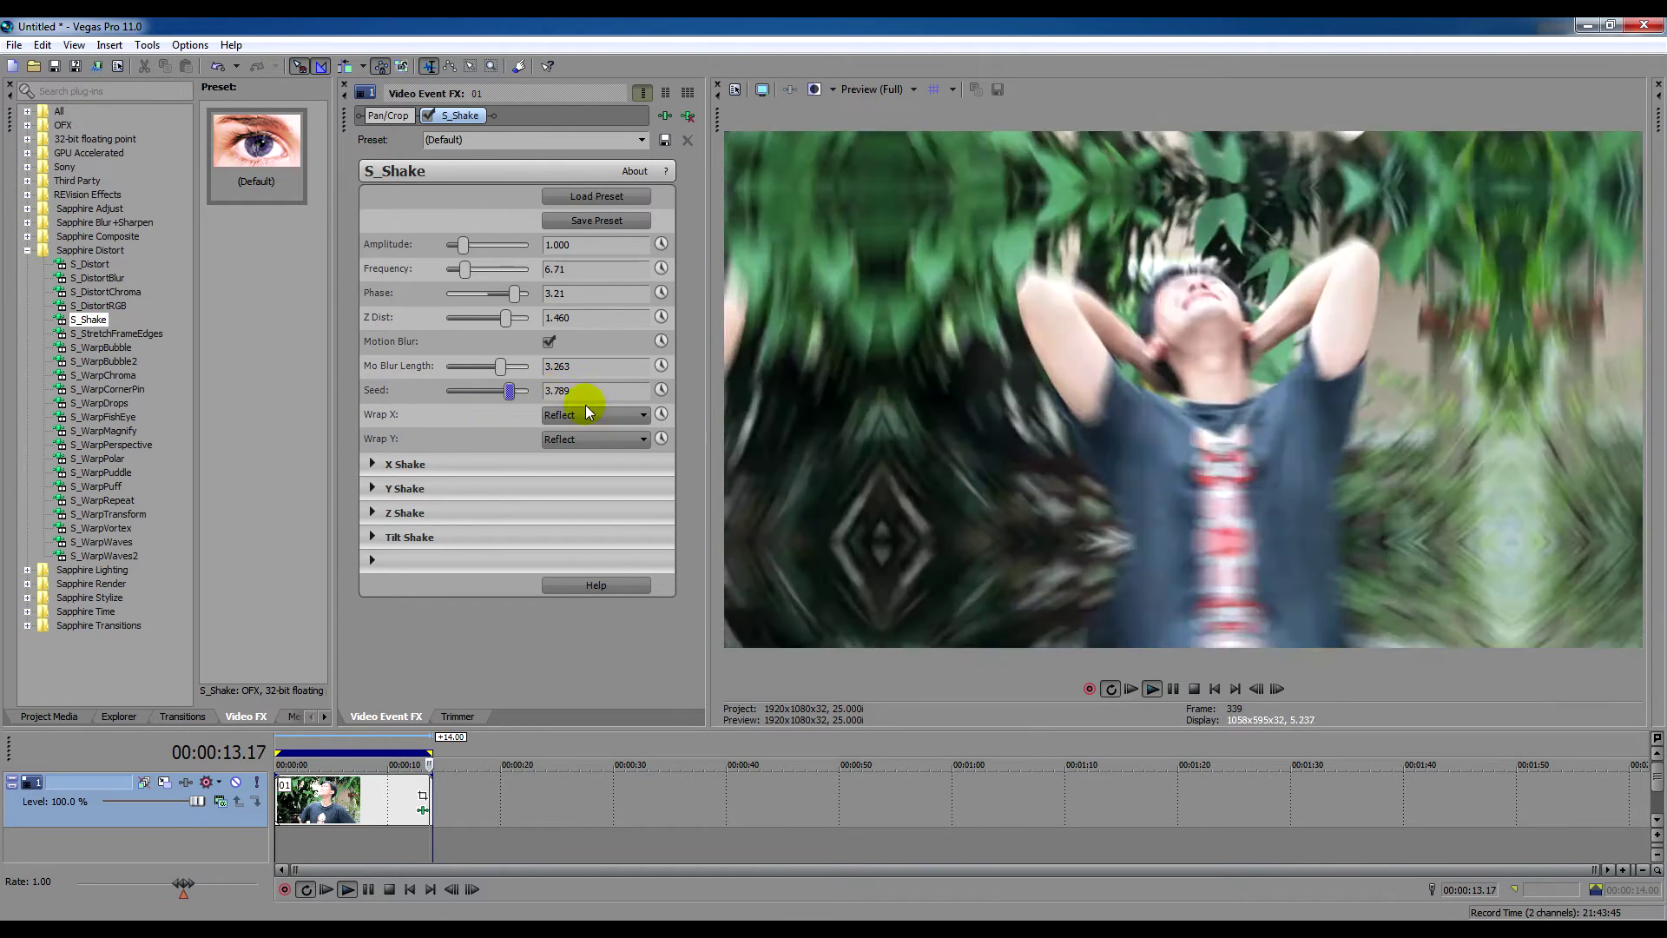
Step: Try the No option for both Wrap X and Wrap Y during playback
{"action": "left_click", "coordinate": [585, 413]}
{"action": "left_click", "coordinate": [572, 434]}
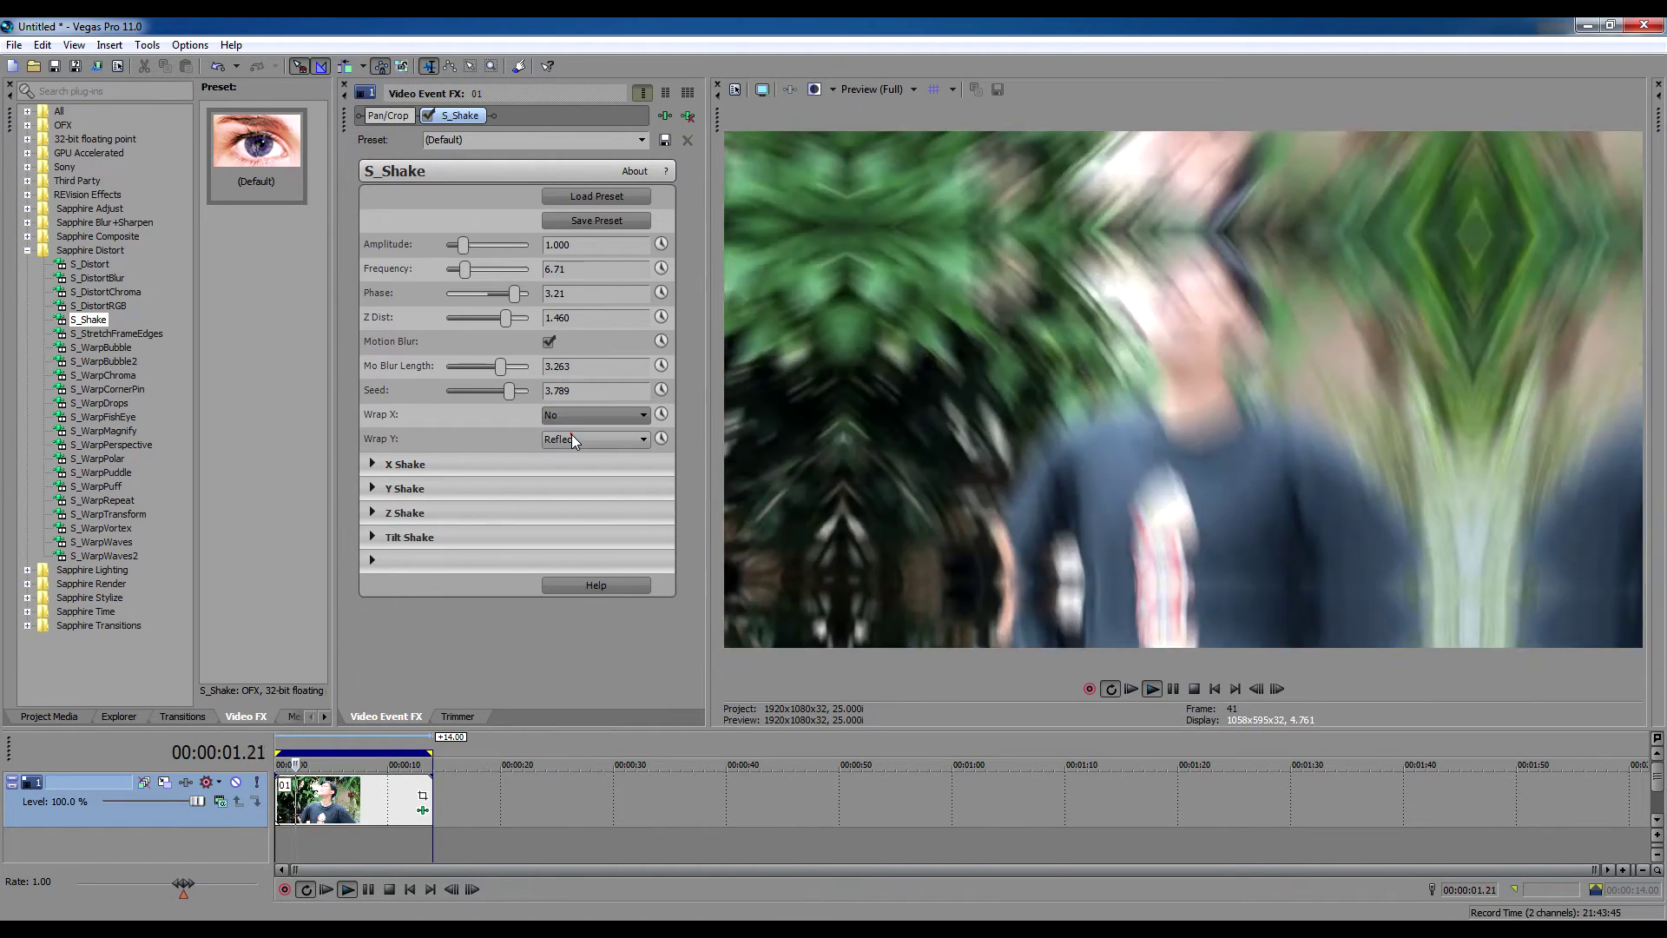
{"action": "left_click", "coordinate": [572, 434]}
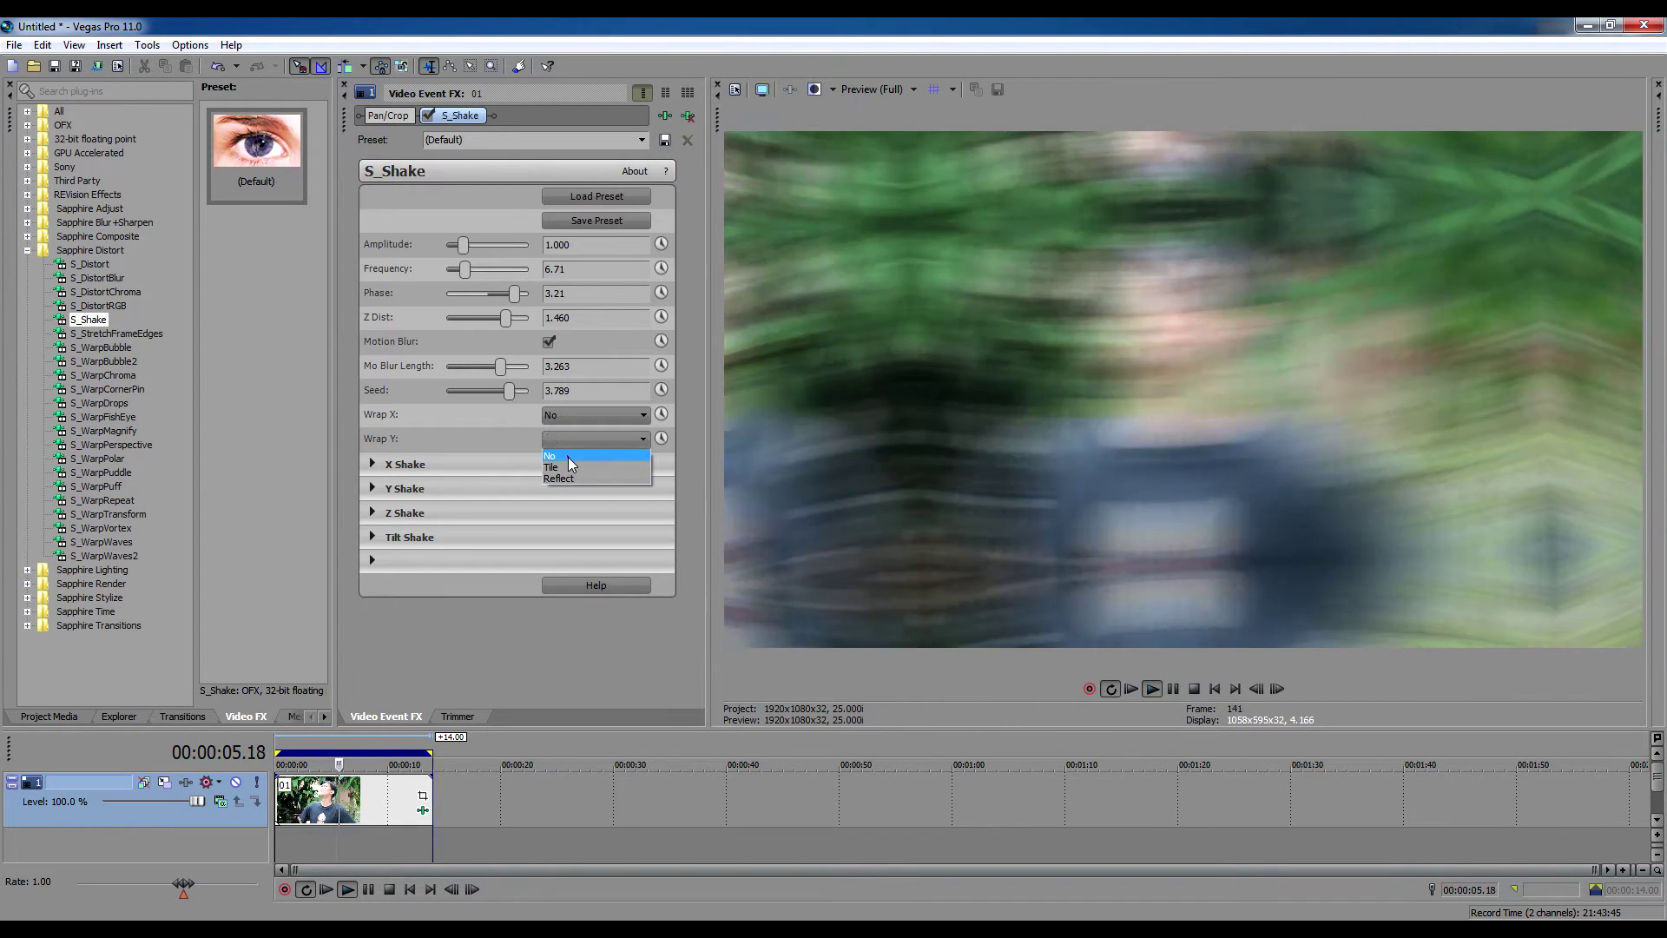
{"action": "left_click", "coordinate": [567, 456]}
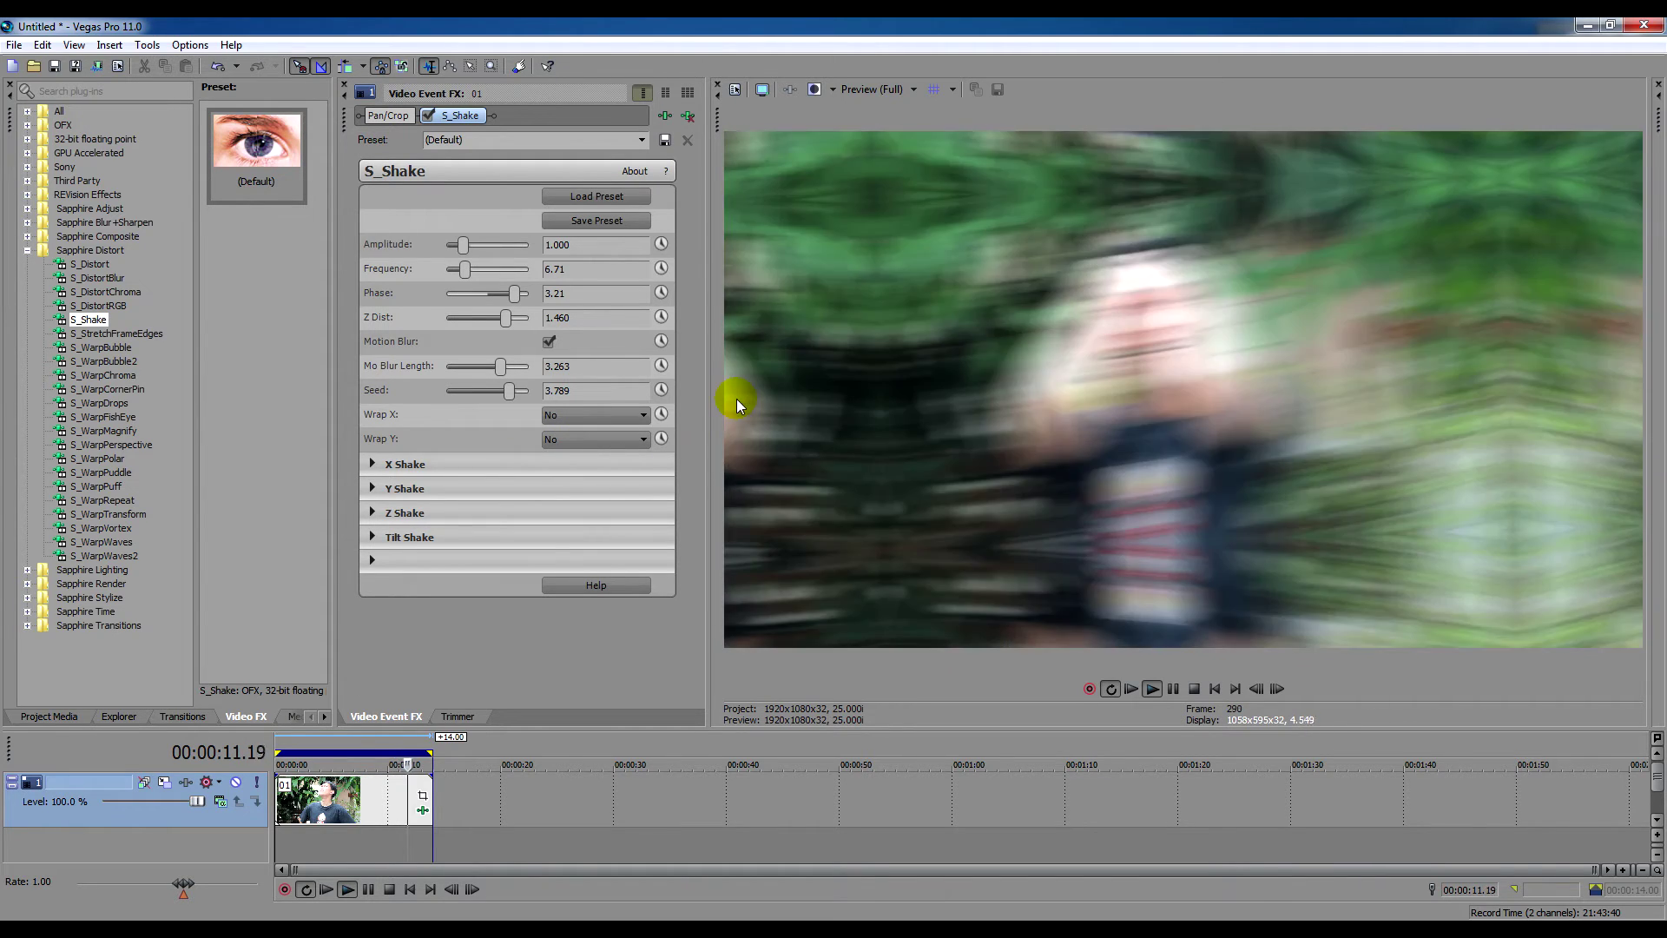
Step: Try the Tile option for both Wrap Y and Wrap X during playback
{"action": "left_click", "coordinate": [606, 437]}
{"action": "left_click", "coordinate": [603, 468]}
{"action": "left_click", "coordinate": [604, 412]}
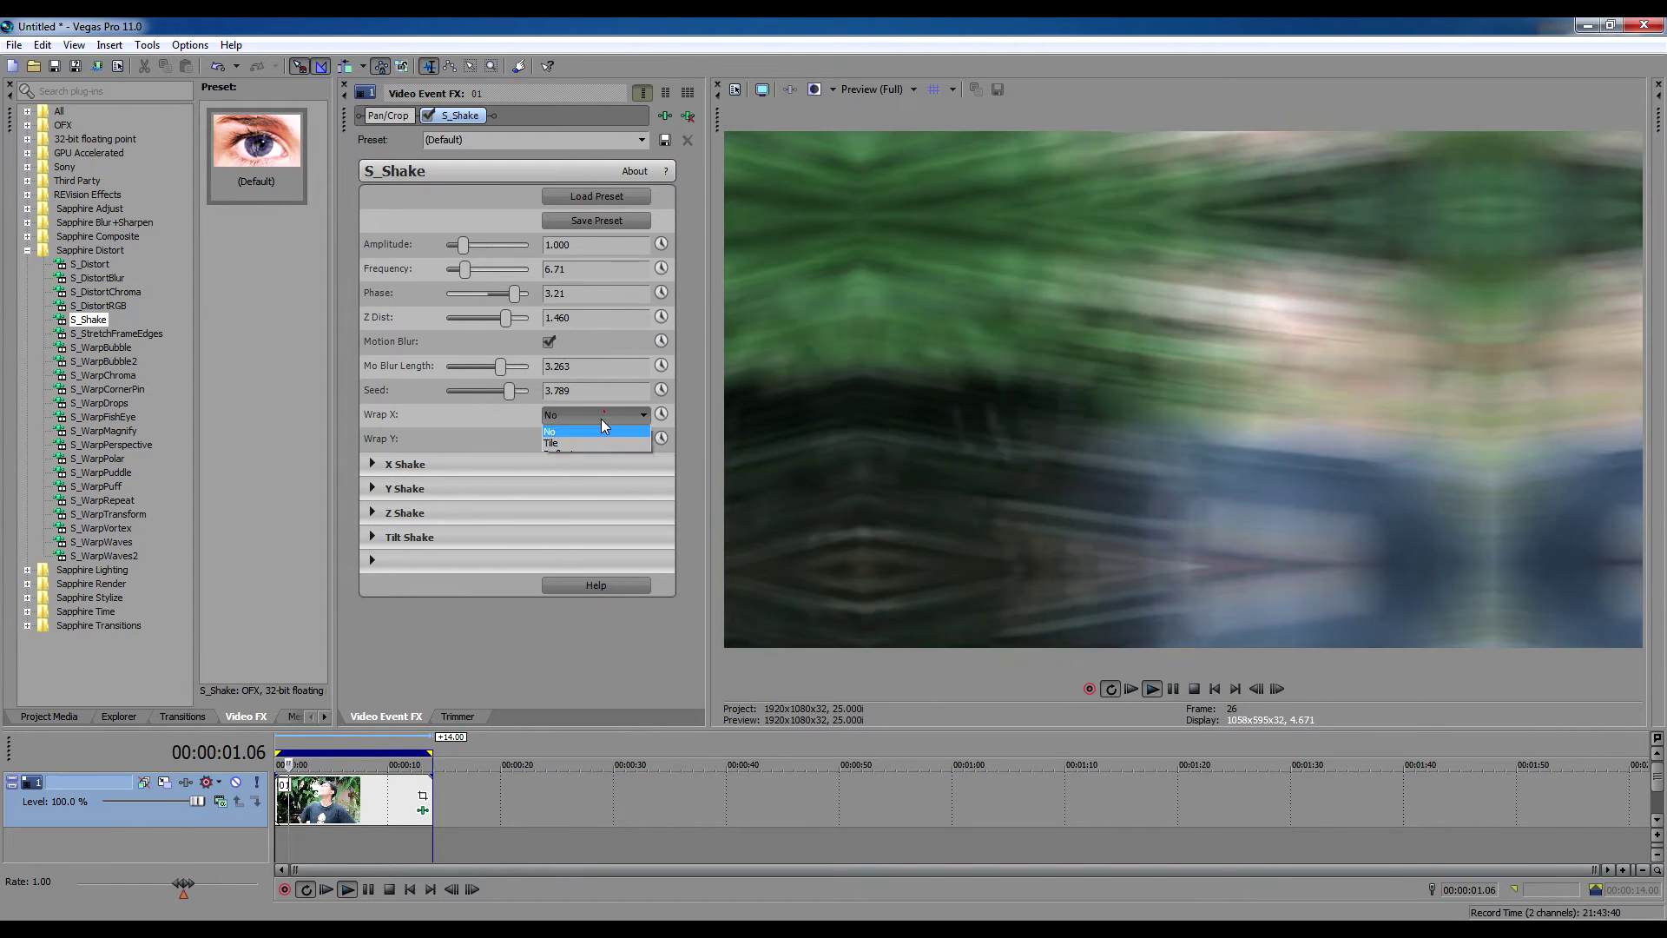
{"action": "left_click", "coordinate": [597, 445]}
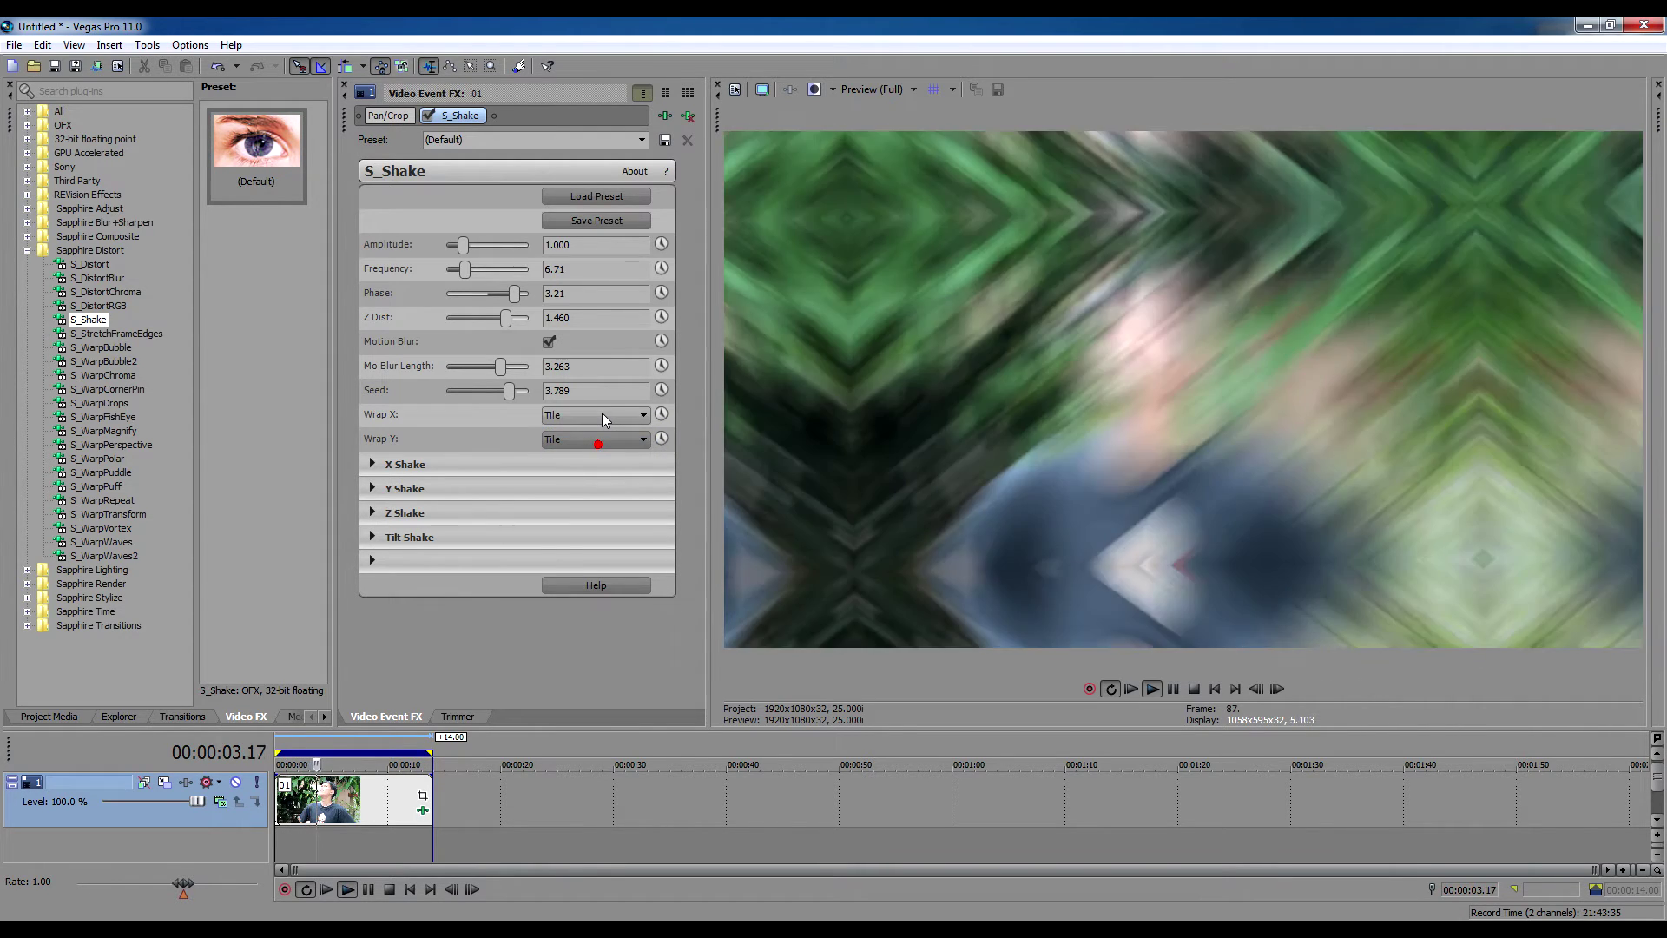
Step: Set Wrap X and Wrap Y back to Reflect and stop the playback
{"action": "left_click", "coordinate": [601, 413]}
{"action": "left_click", "coordinate": [560, 456]}
{"action": "left_click", "coordinate": [575, 442]}
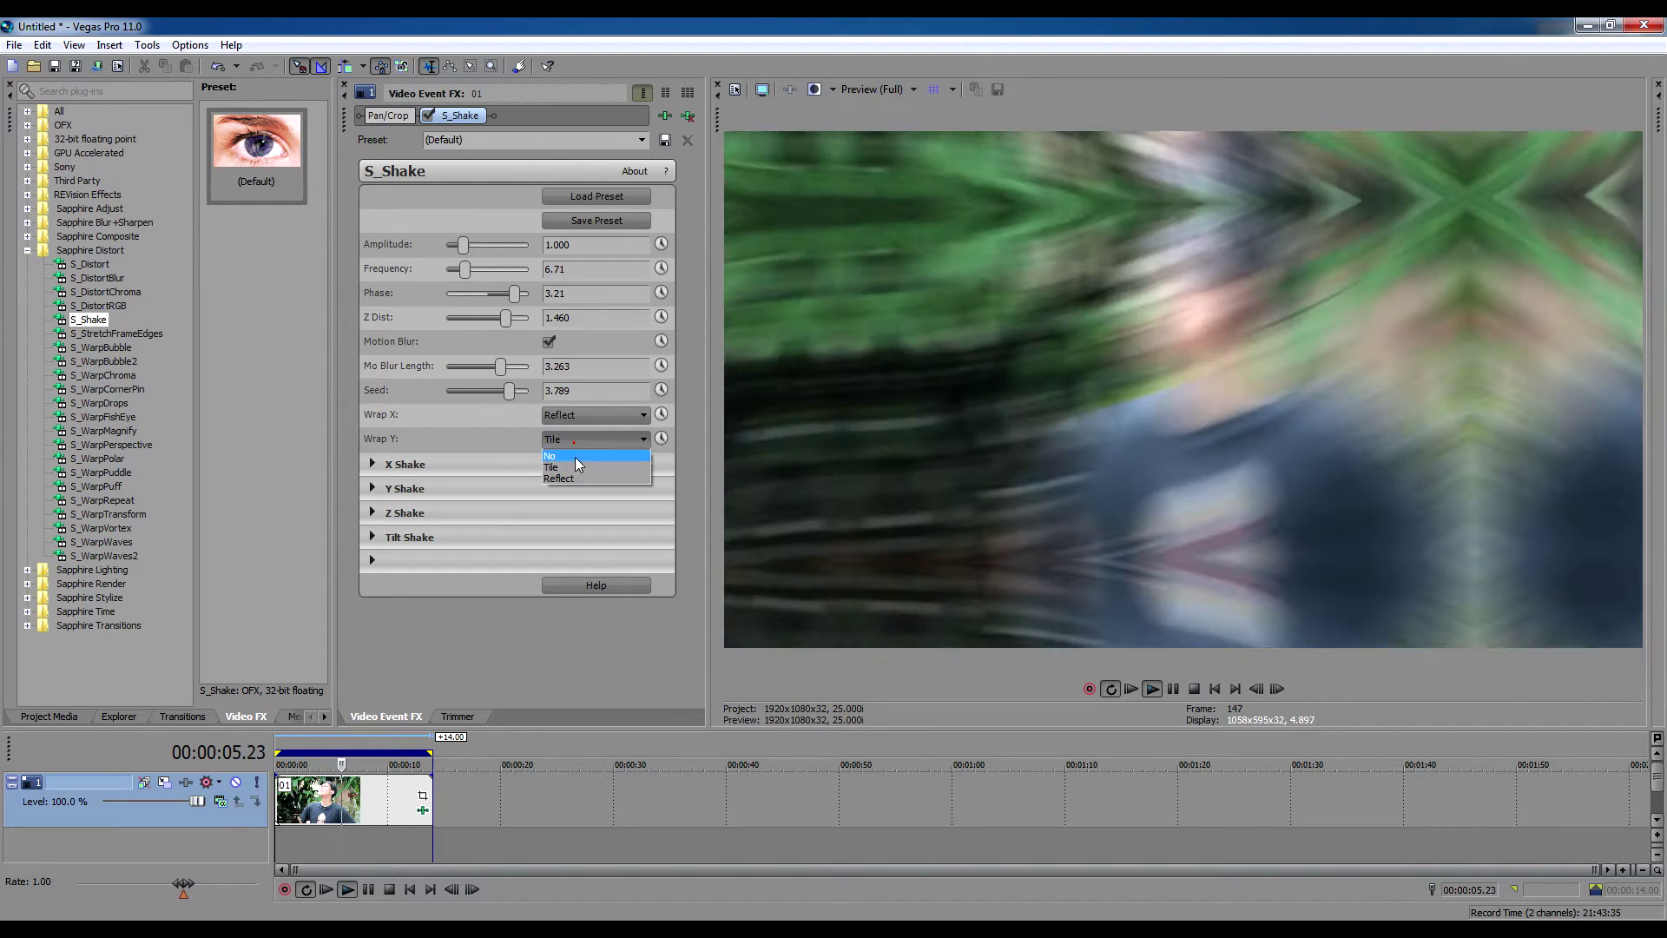
{"action": "left_click", "coordinate": [575, 481]}
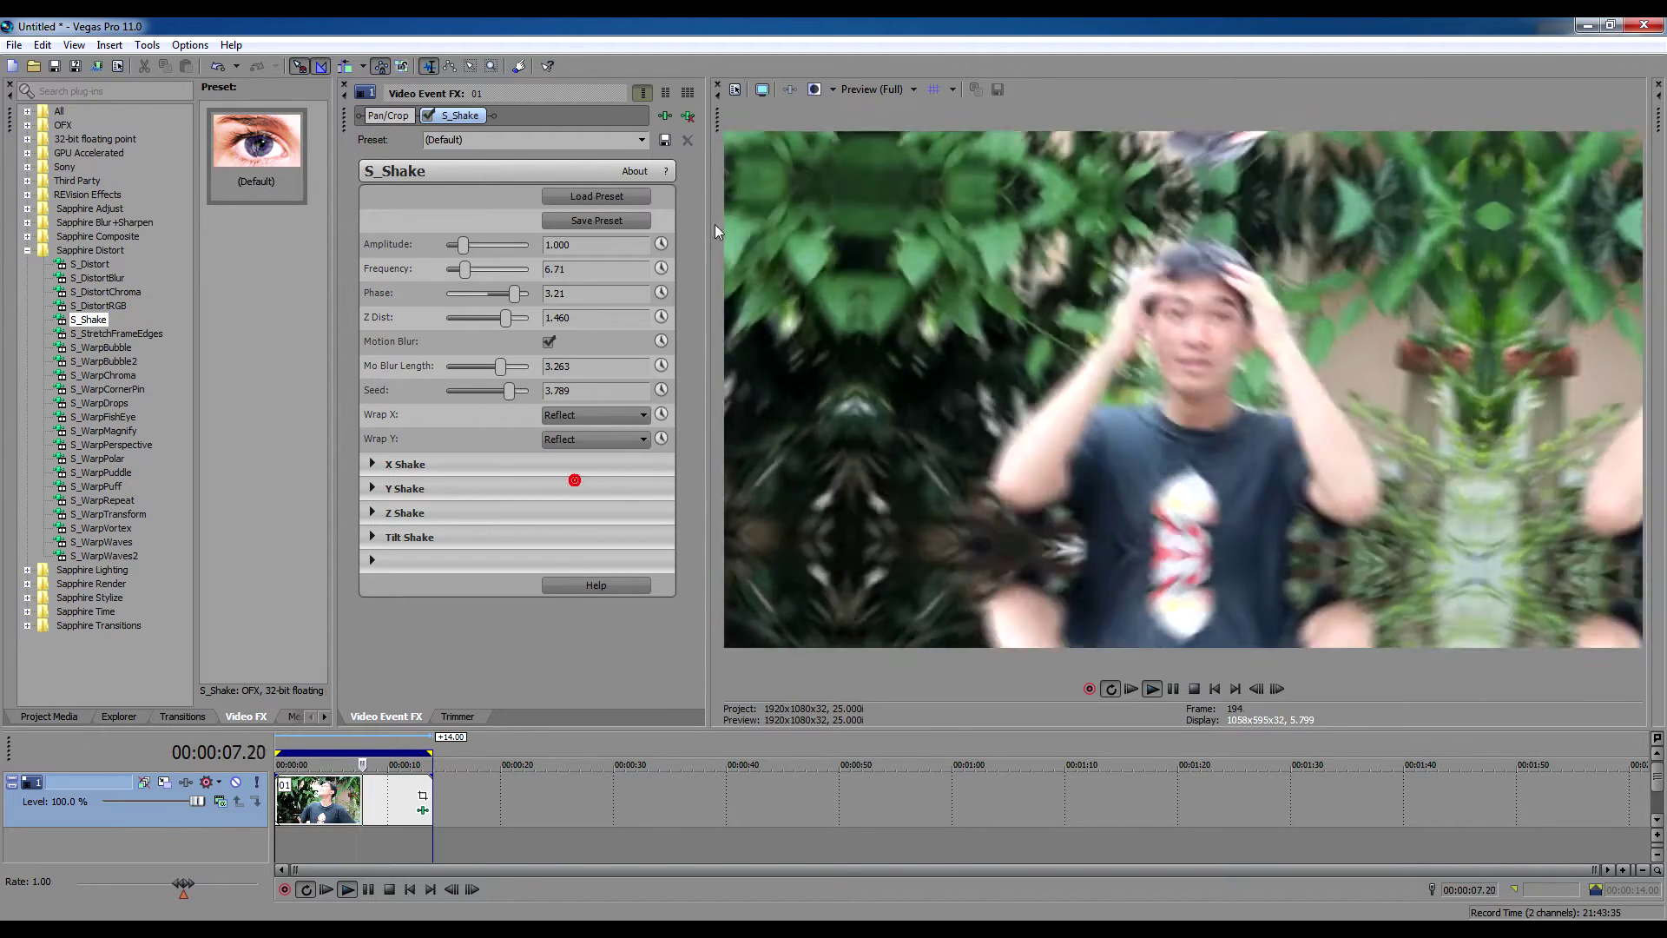
{"action": "left_click", "coordinate": [1173, 688]}
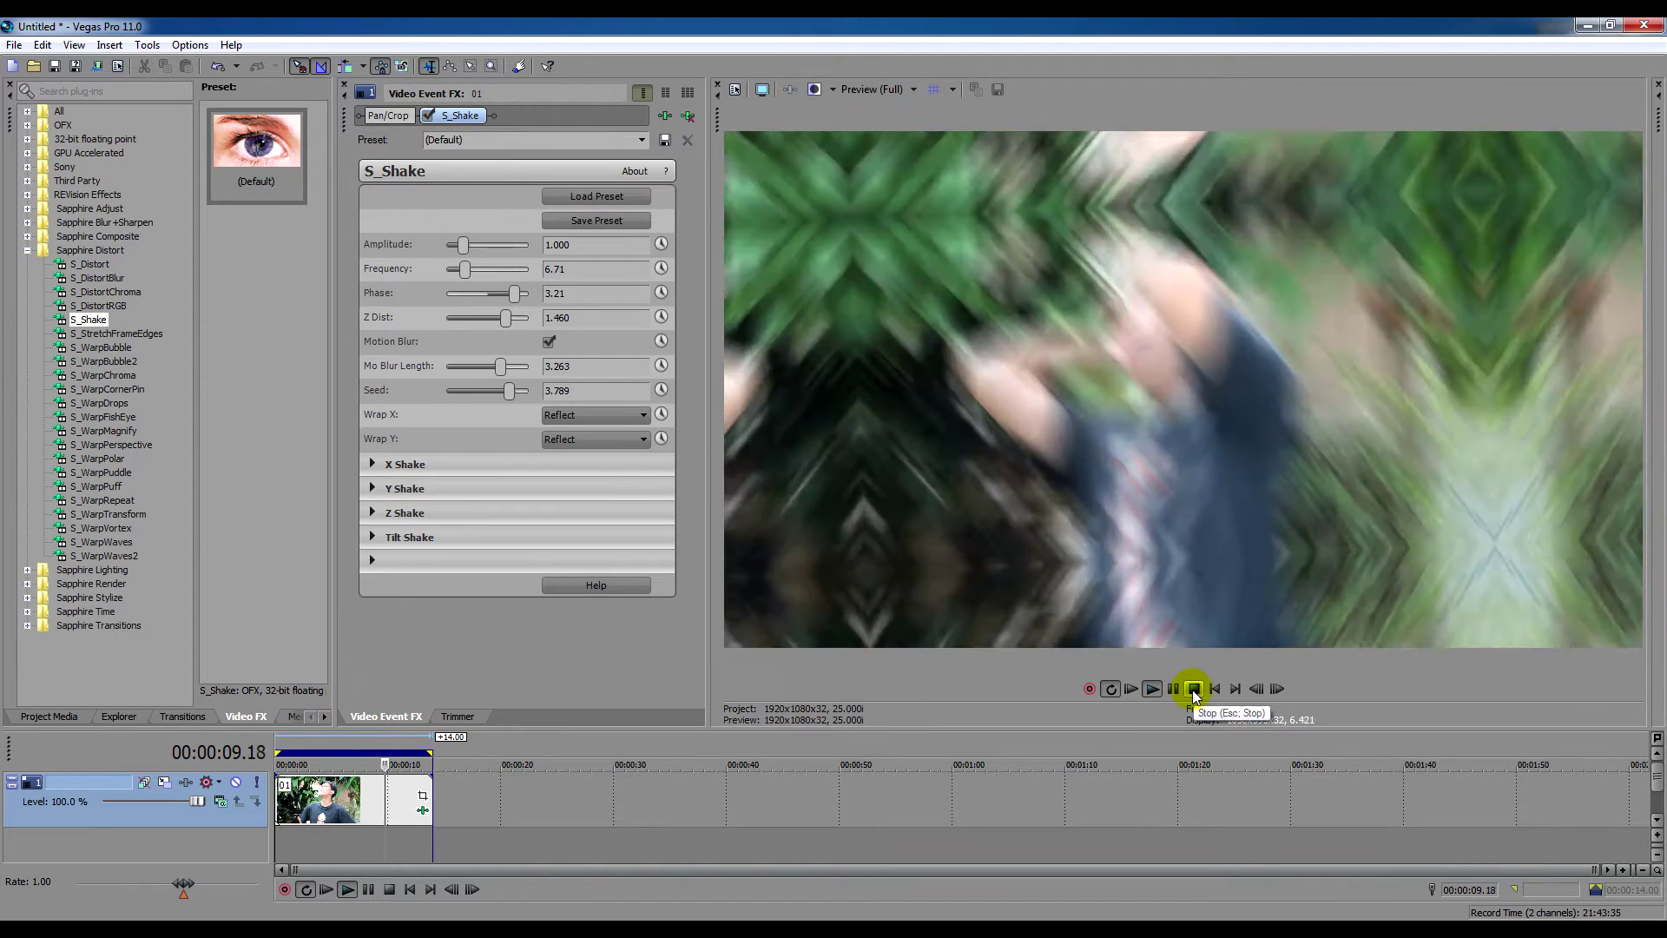
{"action": "left_click", "coordinate": [1194, 688]}
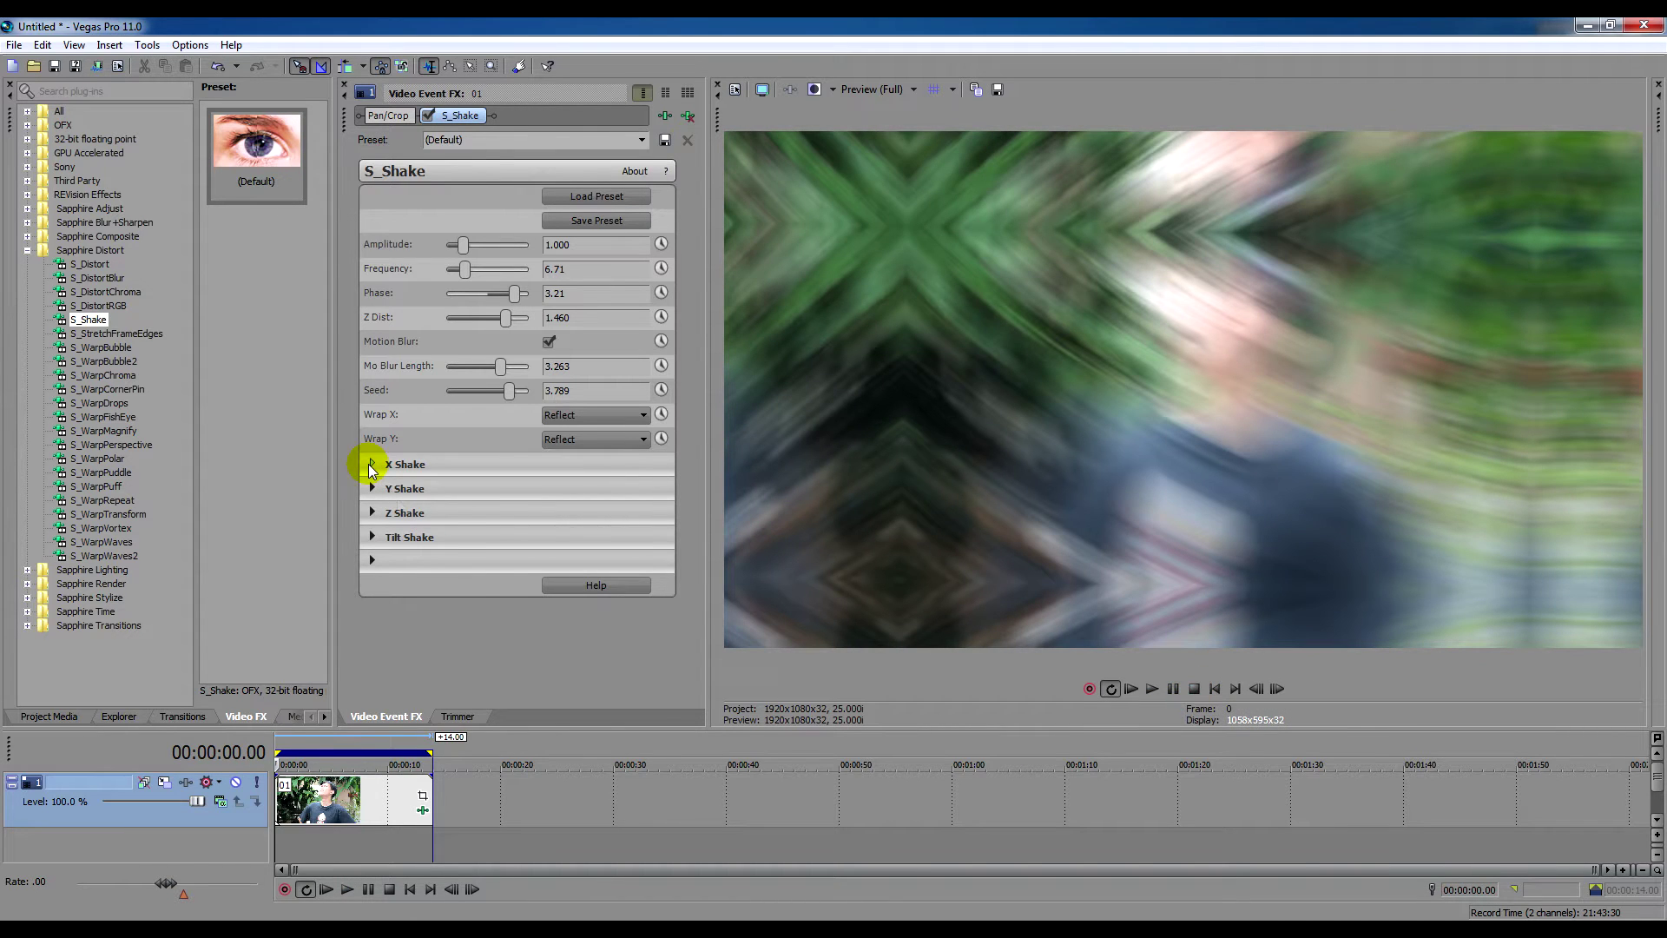
Step: Examine the X Shake and Tilt Shake parameter groups of S_Shake, and collapse both groups again
{"action": "left_click", "coordinate": [371, 466]}
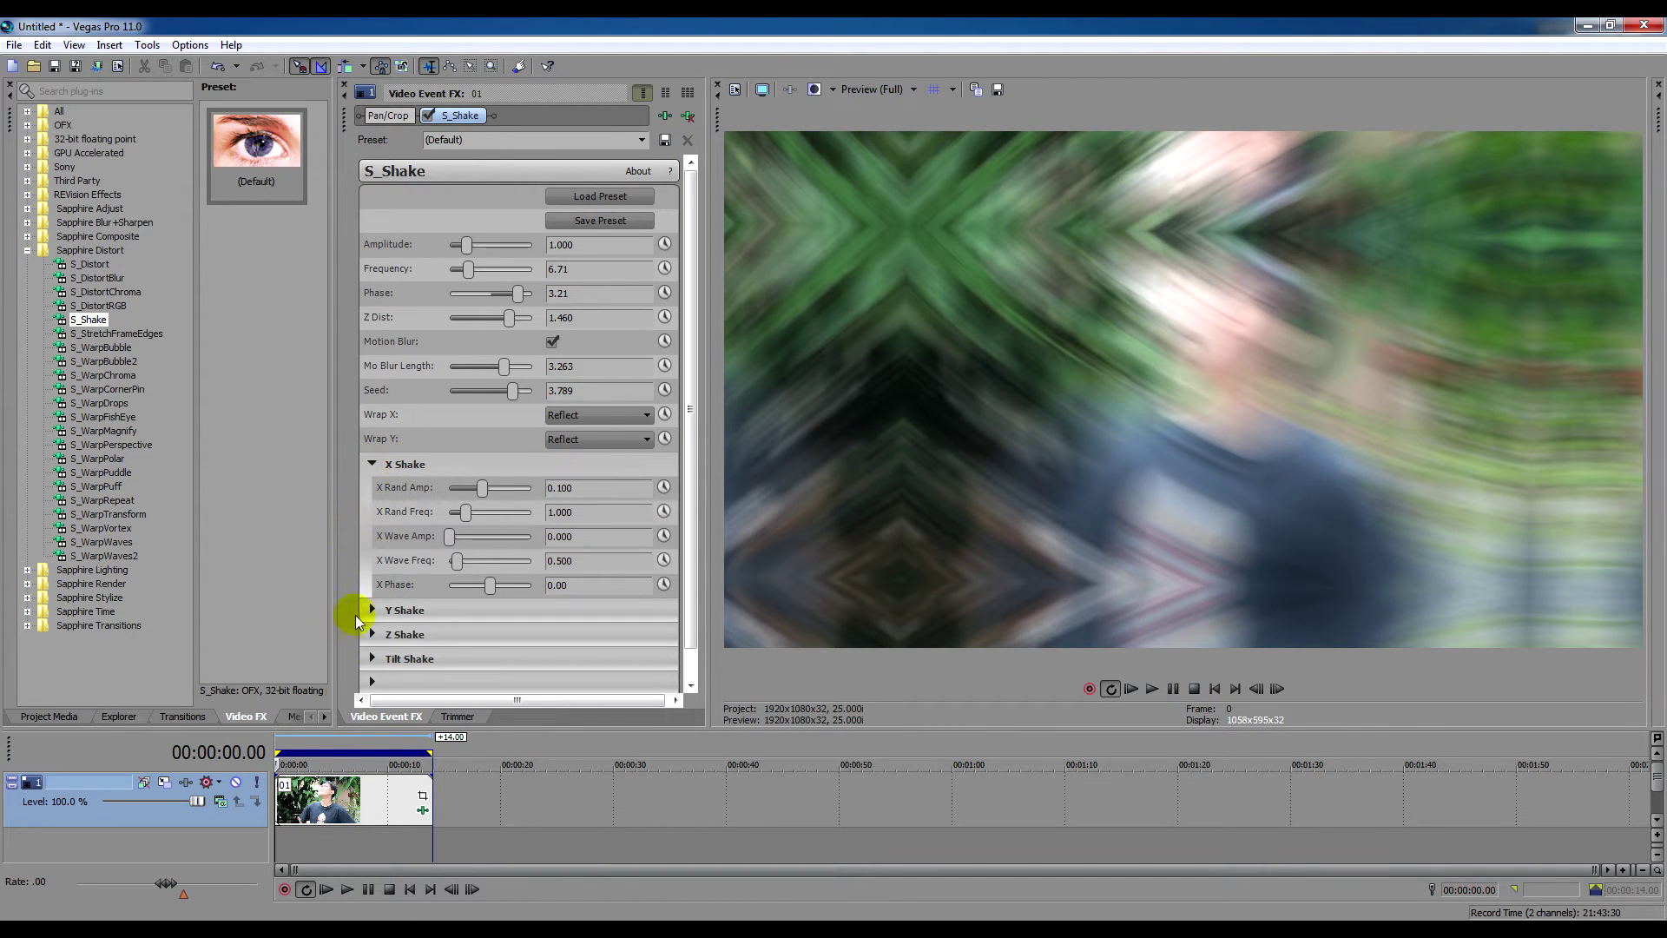
{"action": "left_click", "coordinate": [372, 659]}
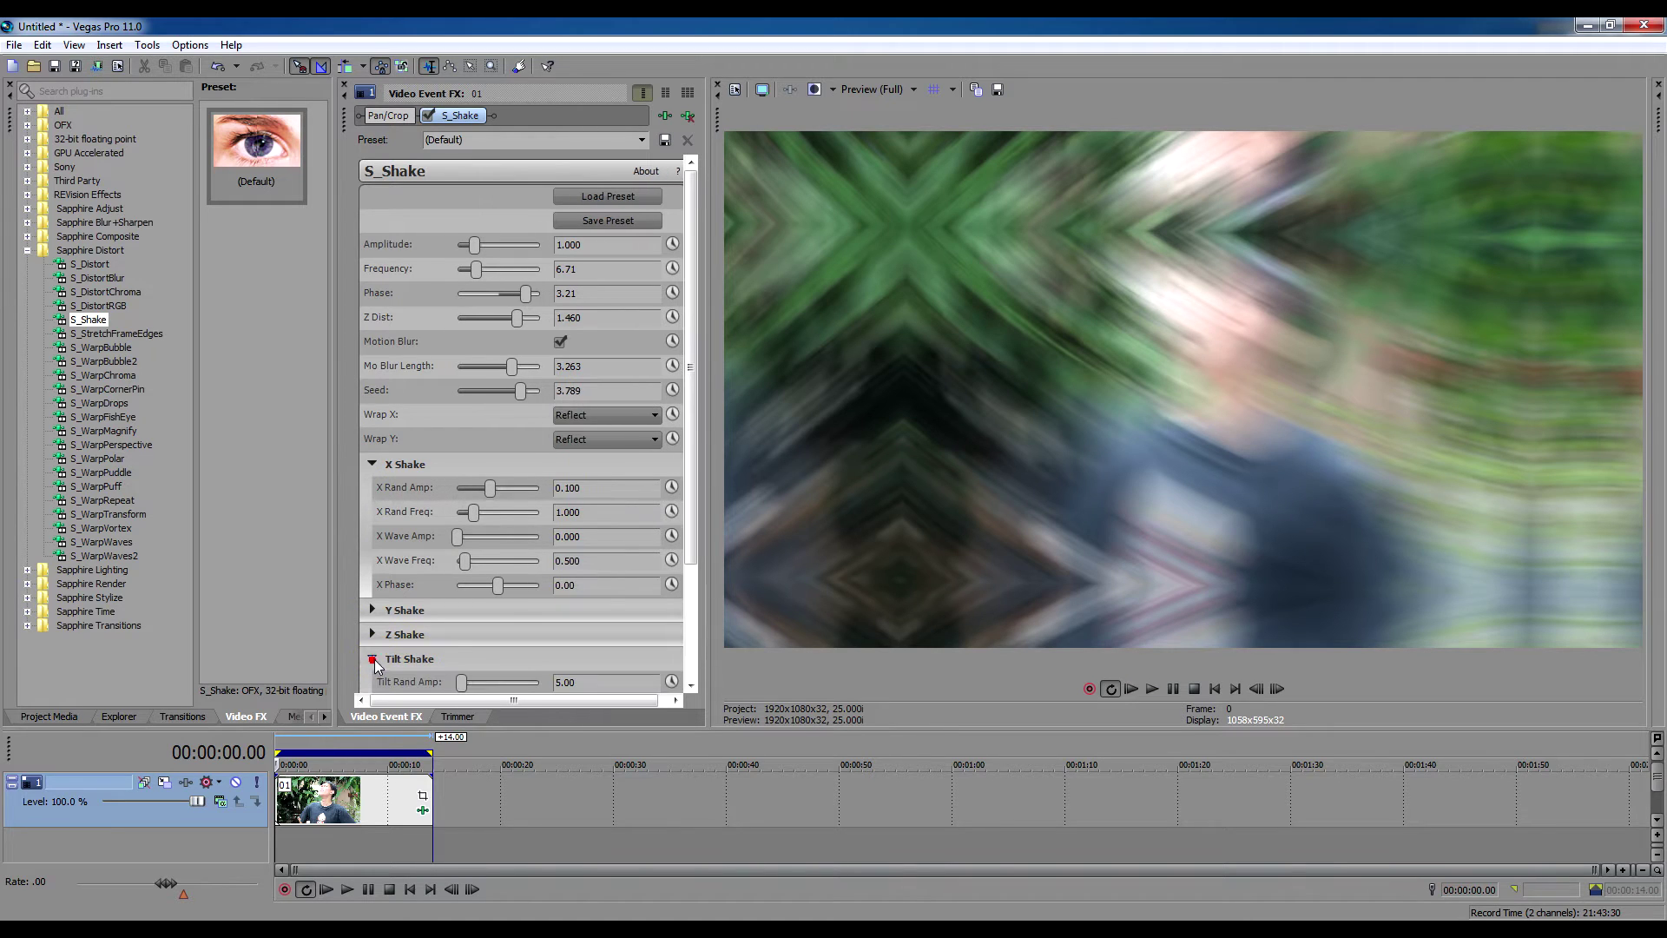
{"action": "left_click_drag", "start_coordinate": [693, 537], "coordinate": [712, 657]}
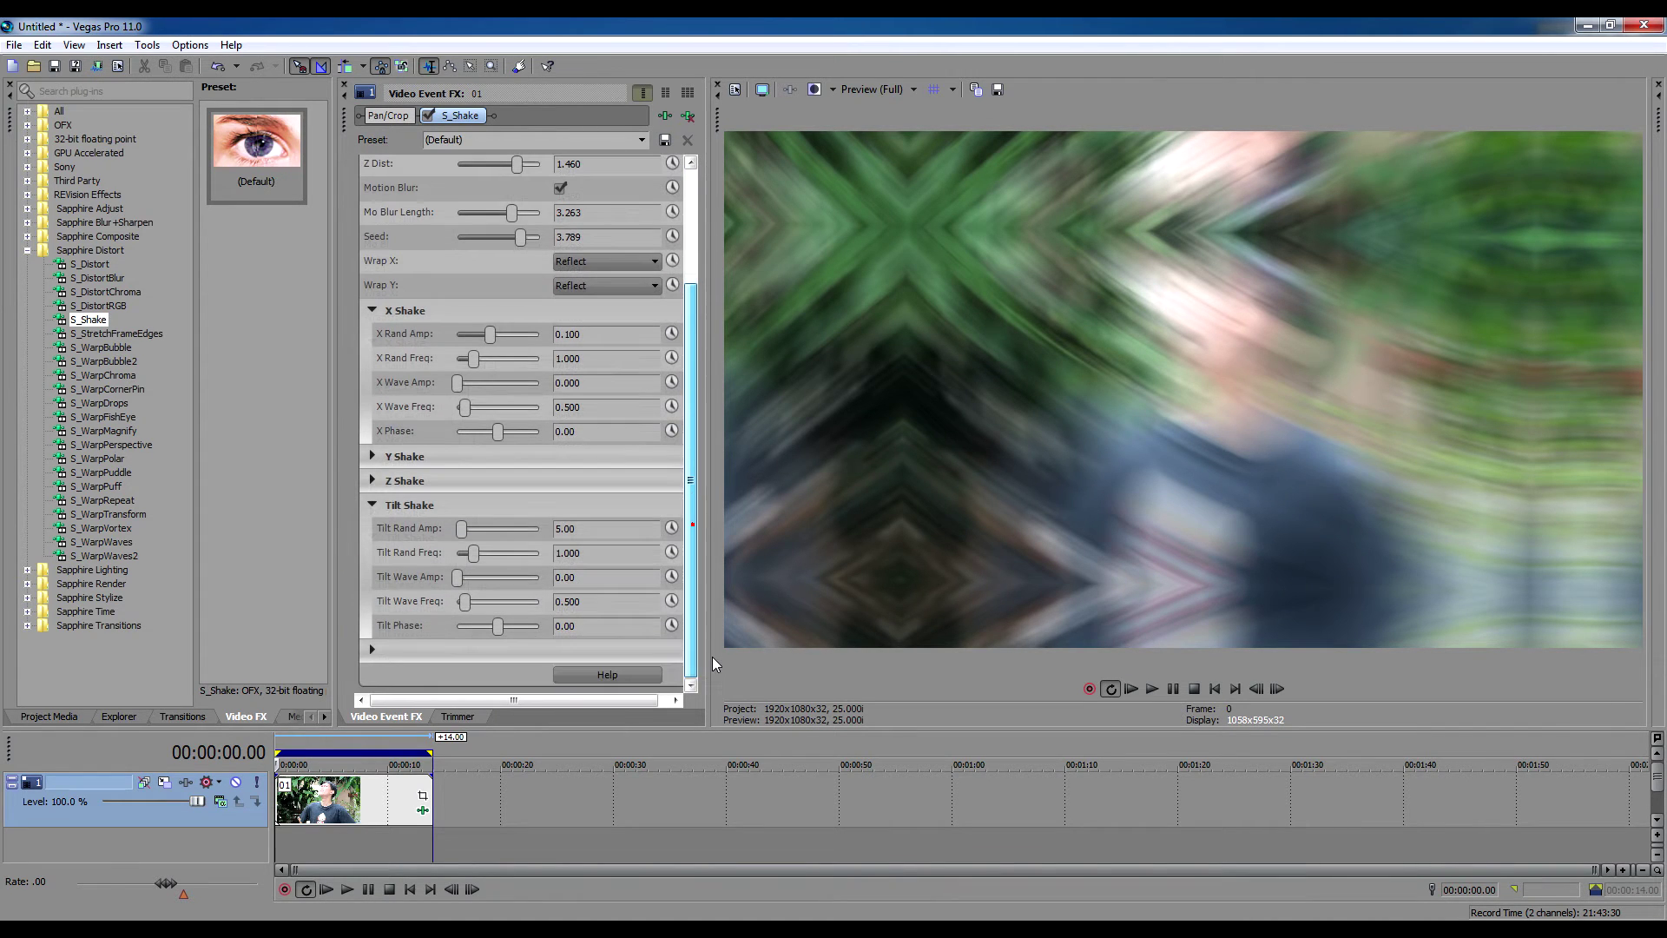
{"action": "left_click", "coordinate": [373, 510]}
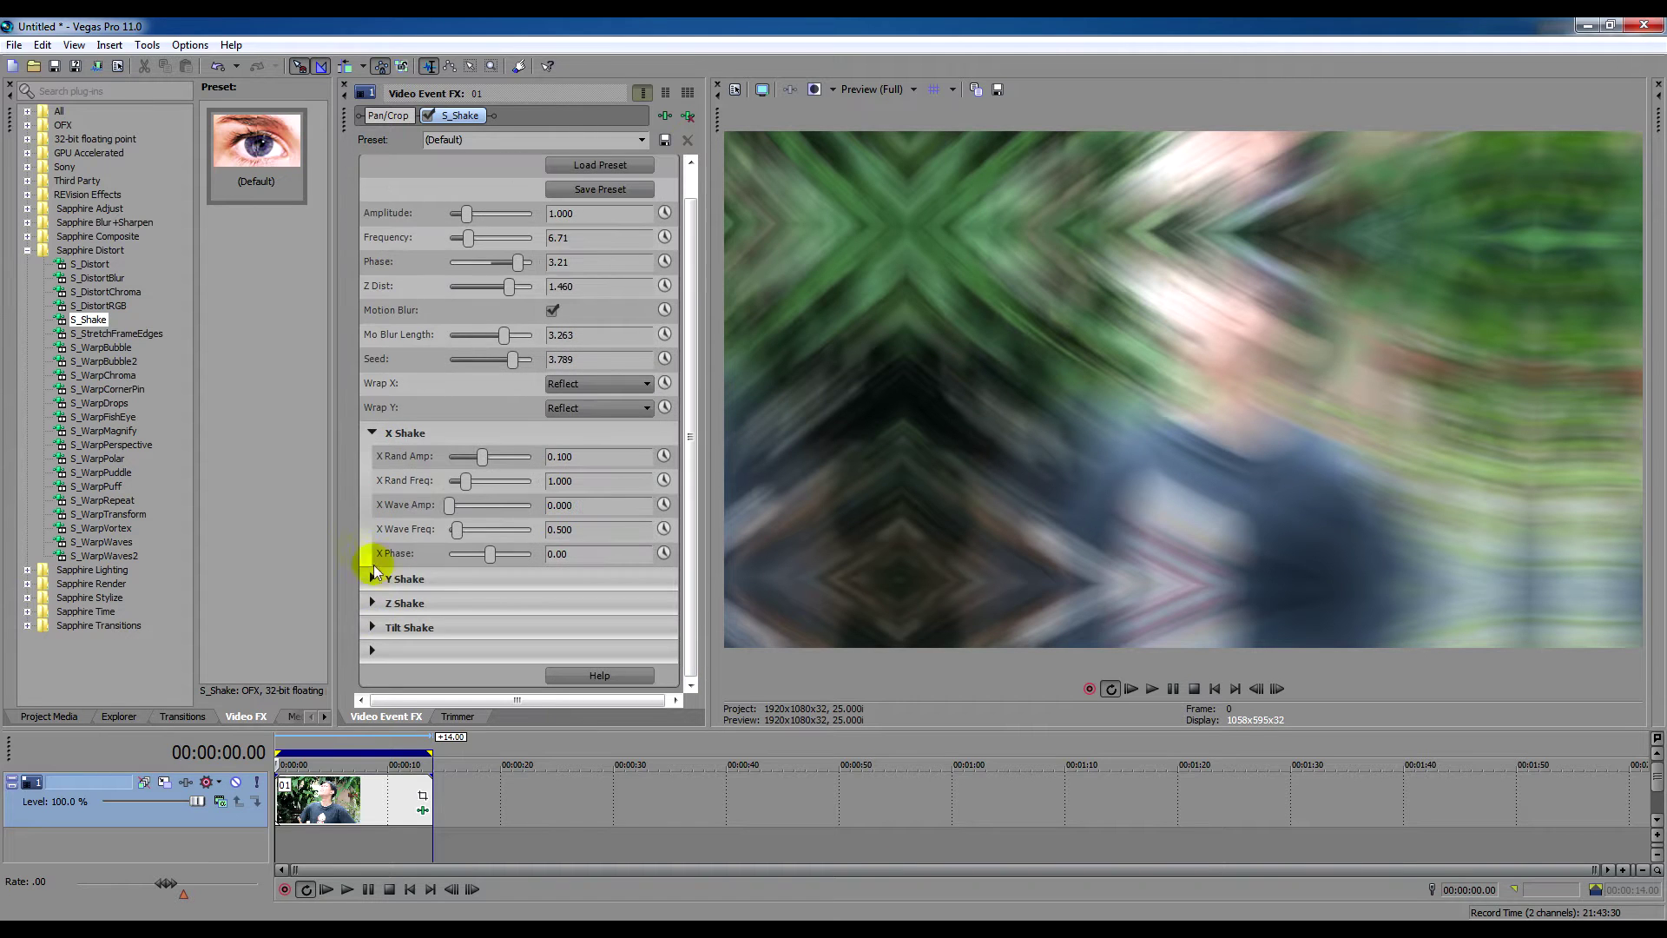
{"action": "left_click", "coordinate": [373, 432]}
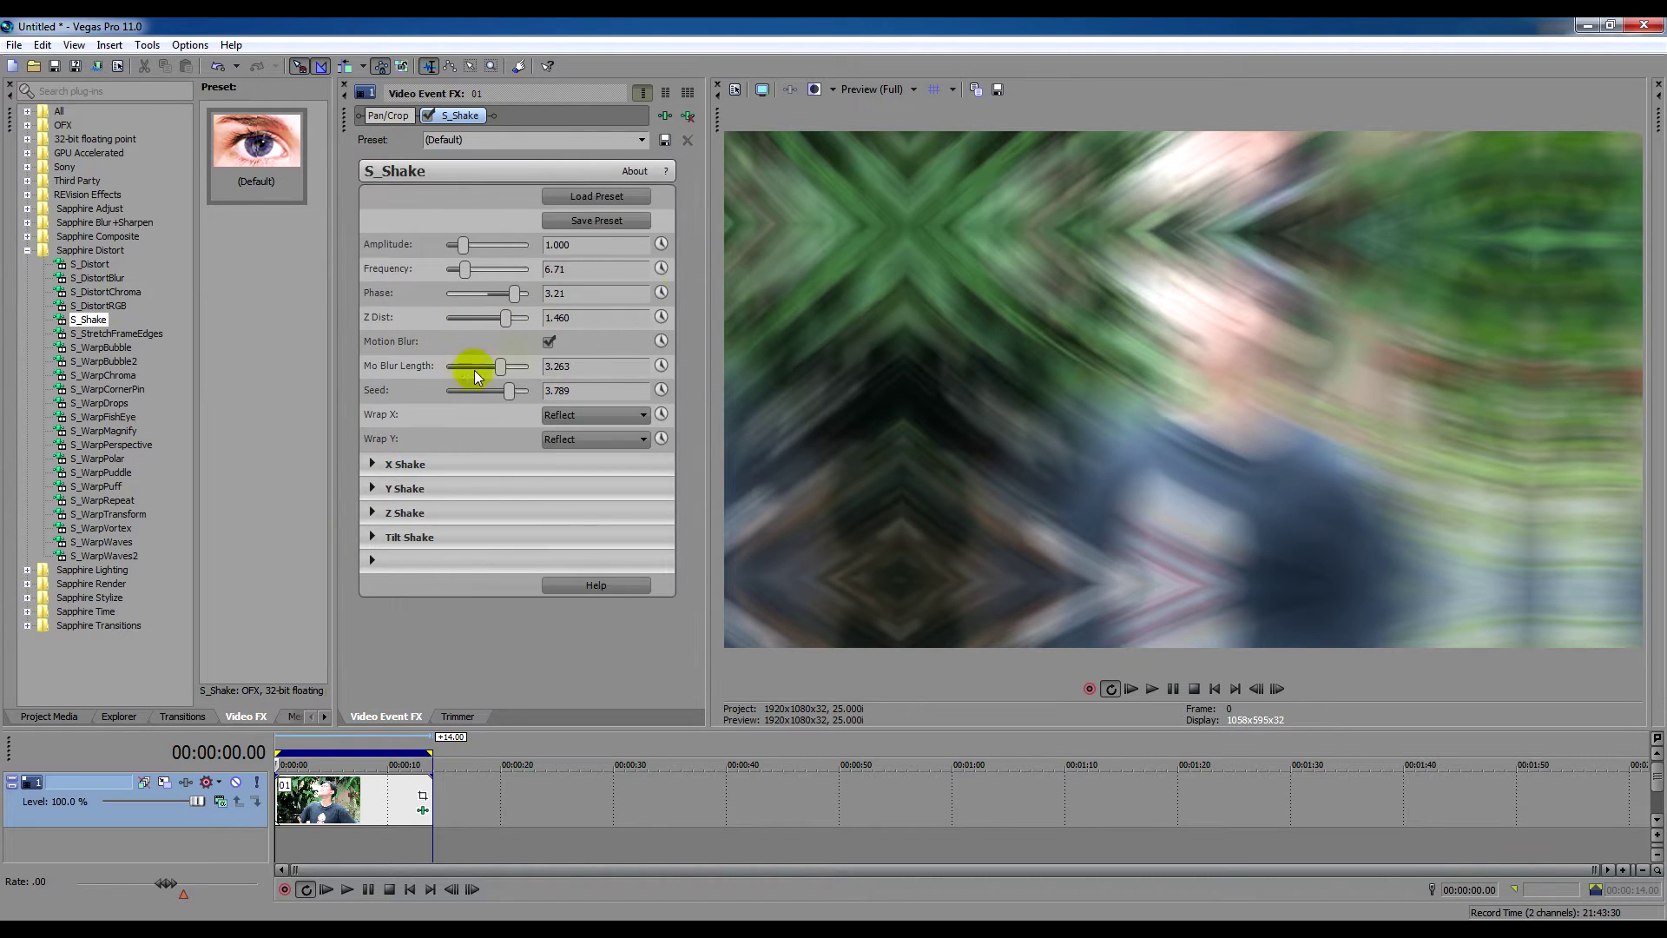
Step: Reset S_Shake to its defaults, and load the Little Inebriated preset after previewing And Then We Crashed, Beer Goggles and Feeling Faint
{"action": "left_click", "coordinate": [586, 436]}
{"action": "left_click", "coordinate": [576, 154]}
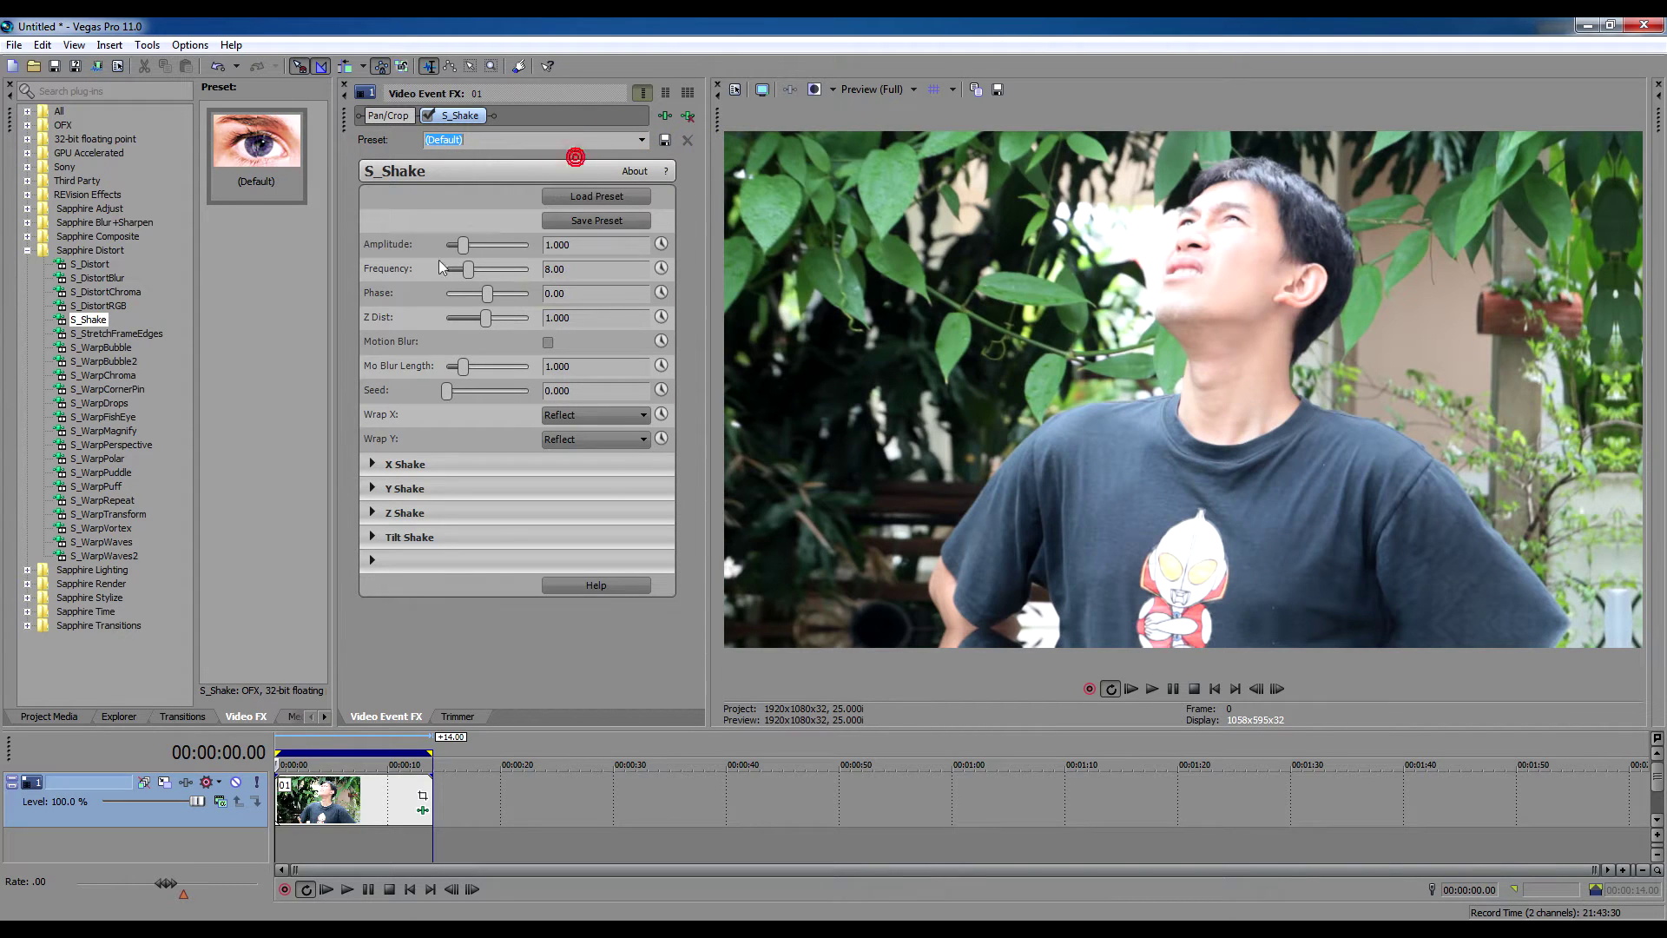
{"action": "left_click", "coordinate": [590, 198]}
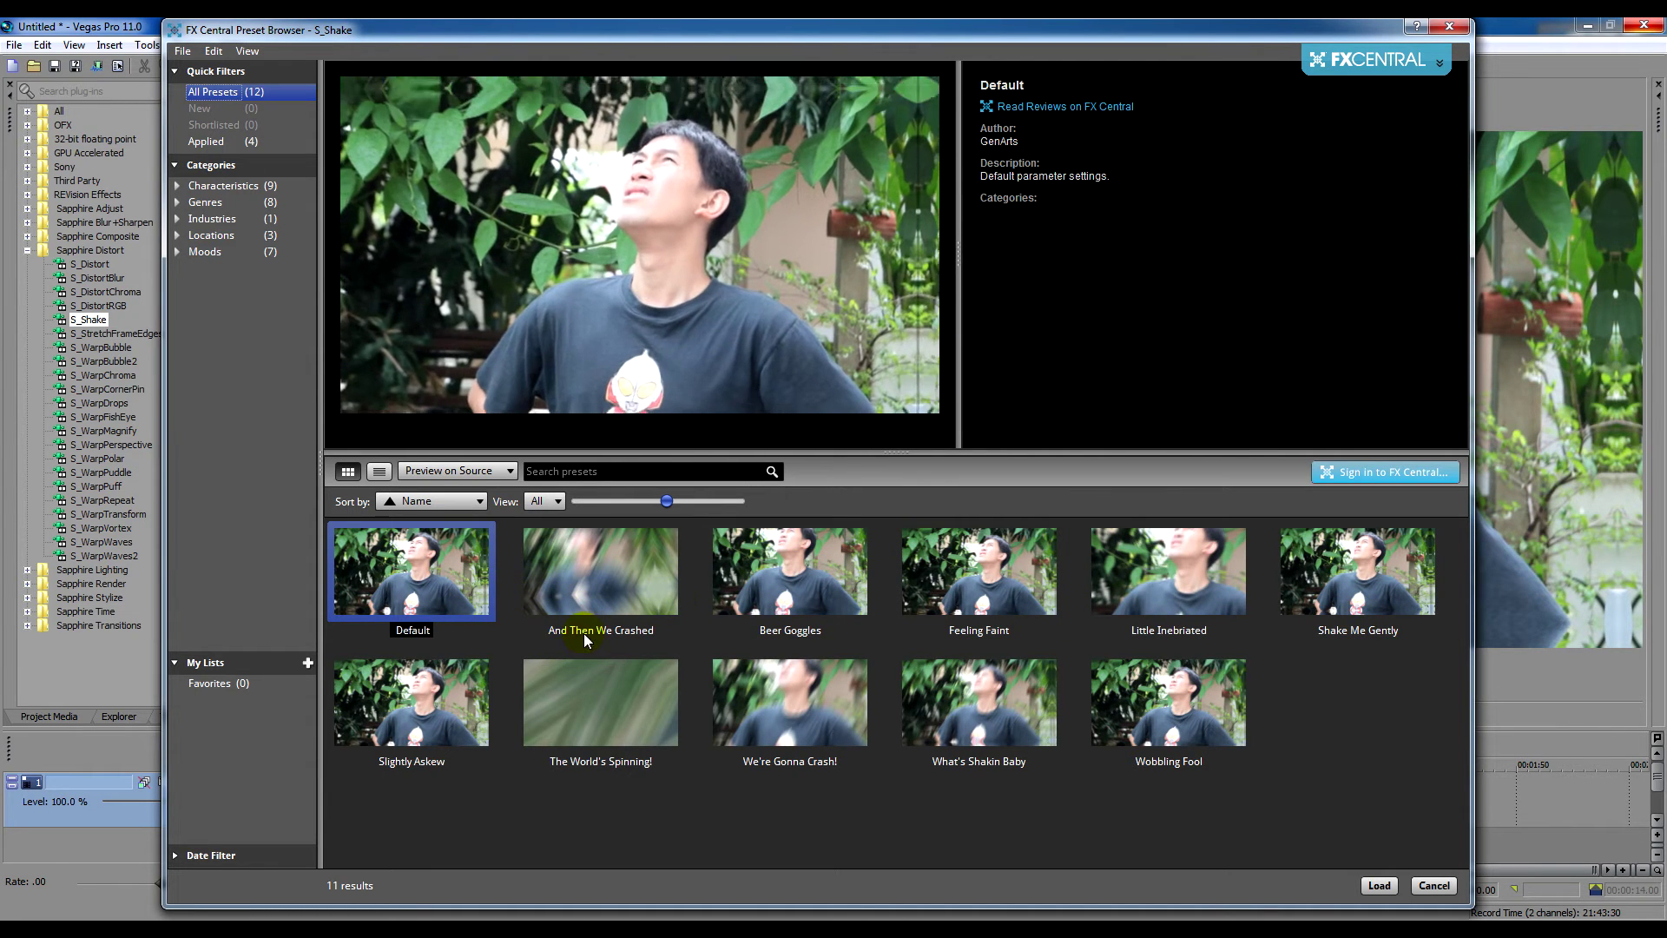
{"action": "left_click", "coordinate": [613, 576]}
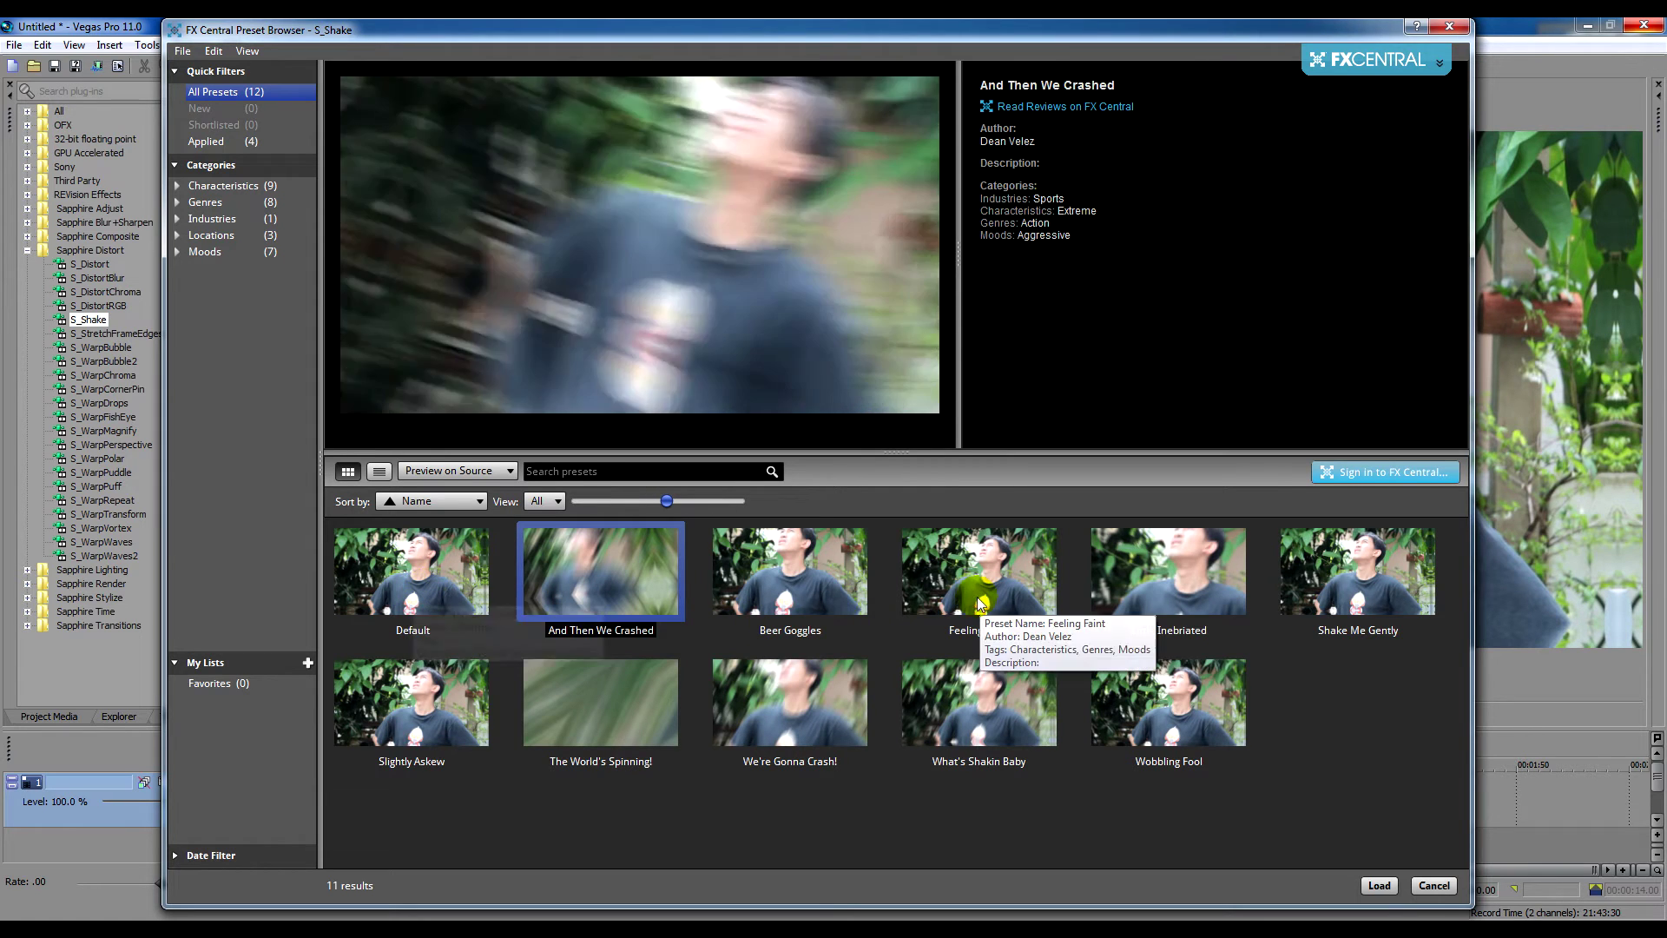
{"action": "left_click", "coordinate": [790, 575]}
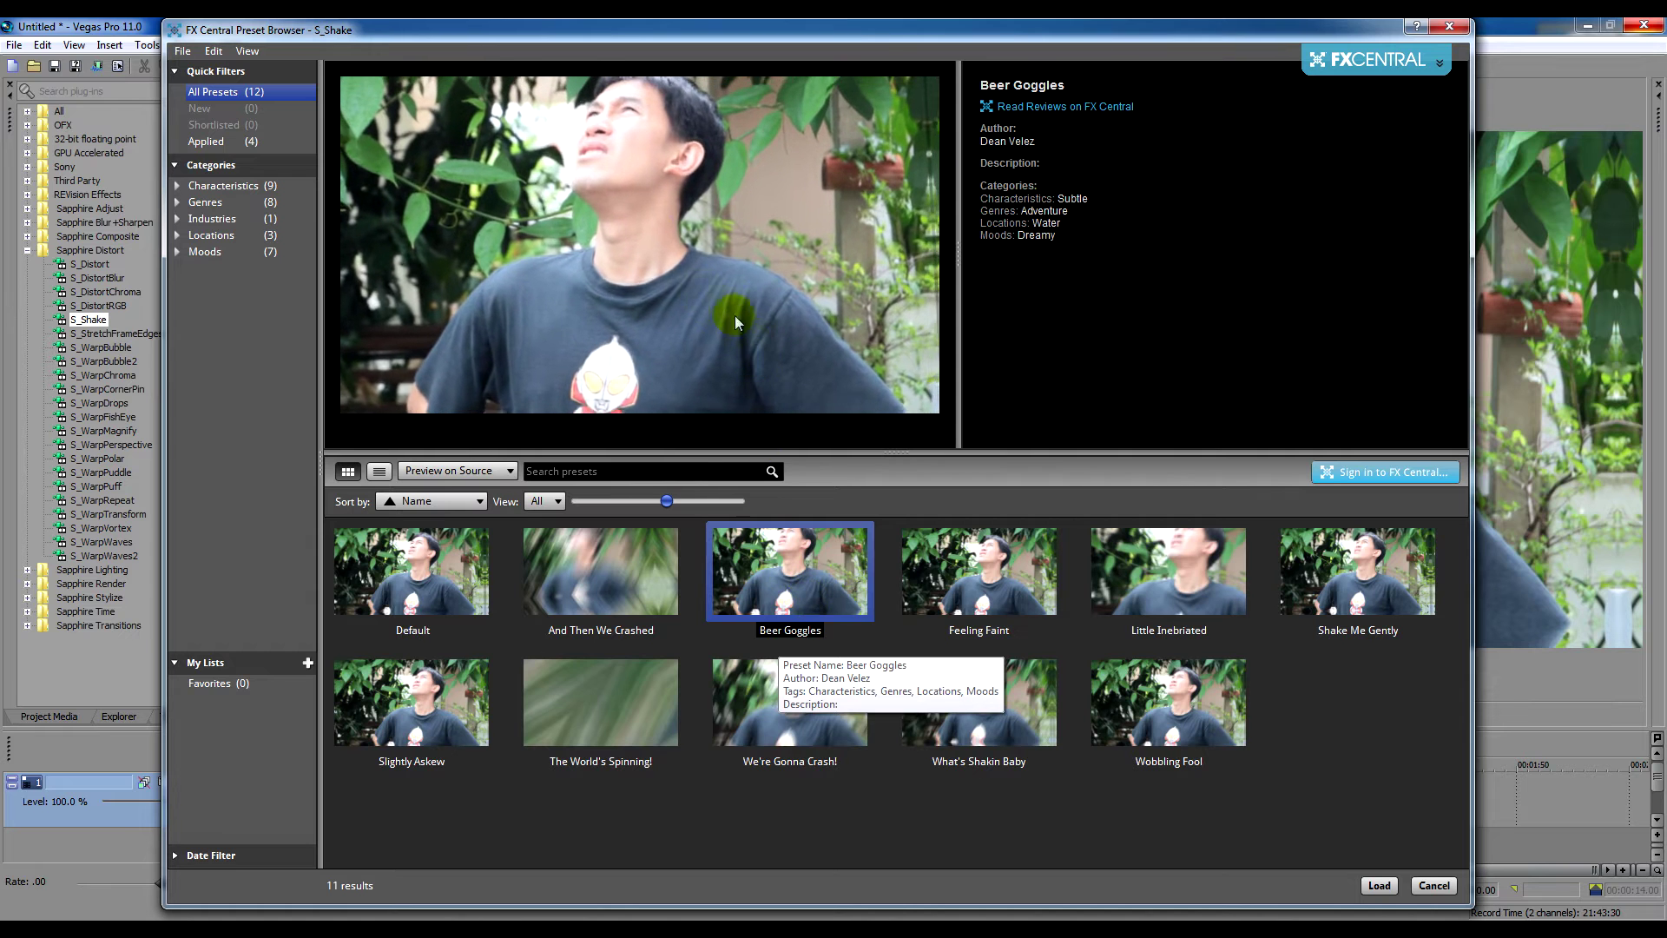
{"action": "left_click", "coordinate": [962, 577]}
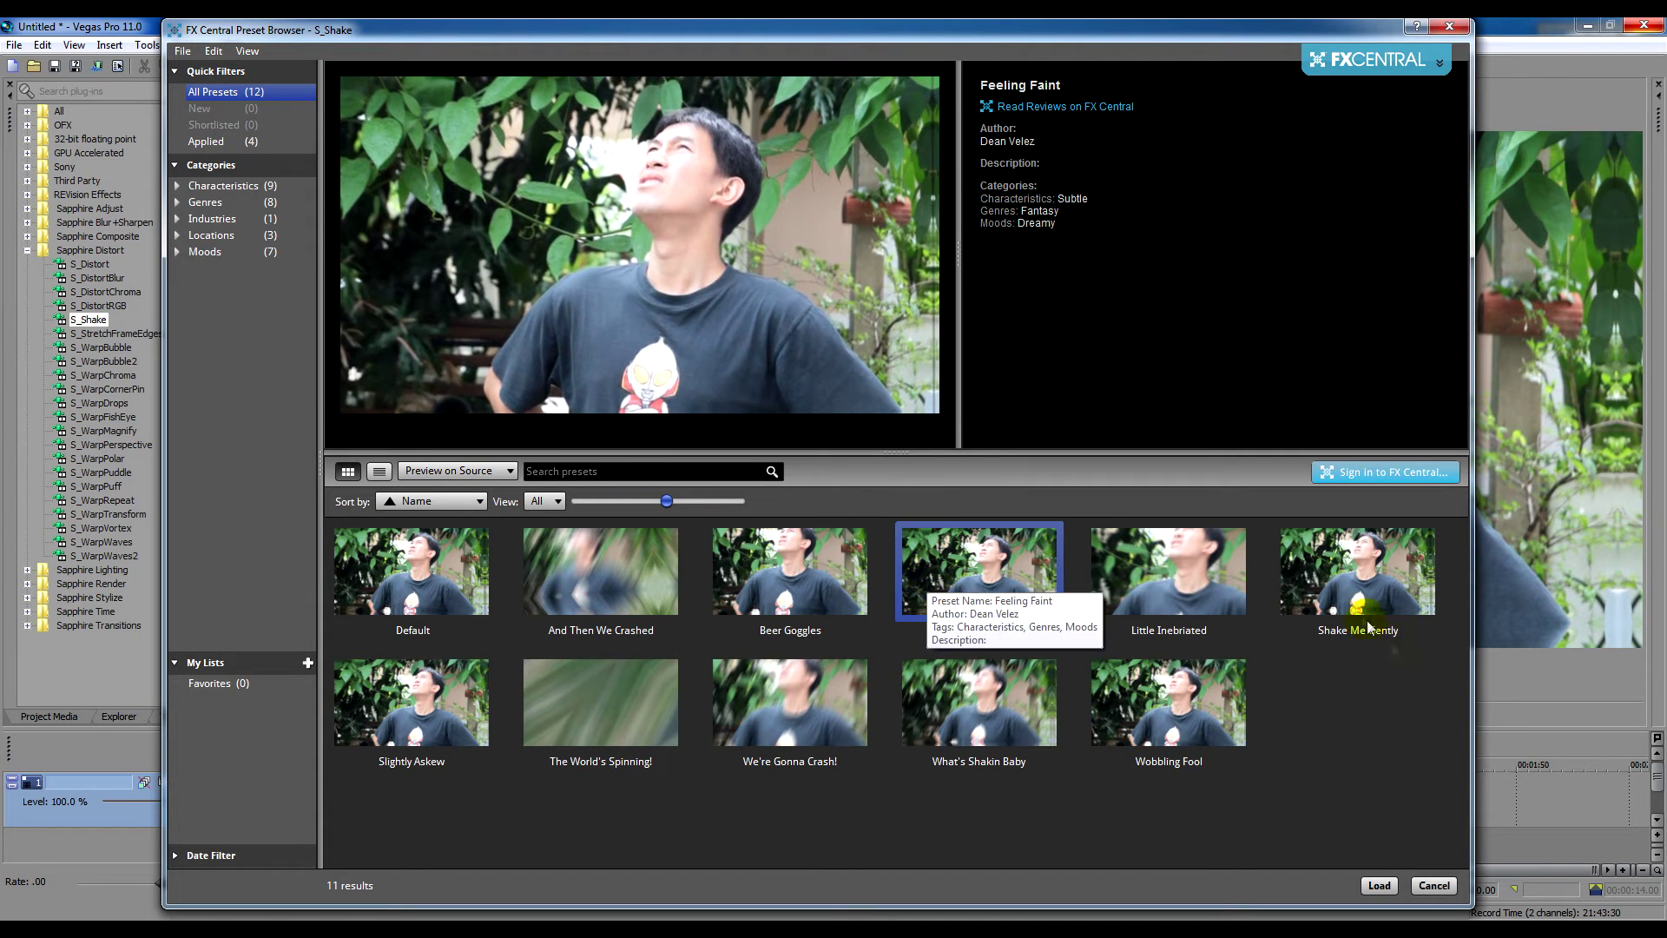
{"action": "left_click", "coordinate": [1201, 598]}
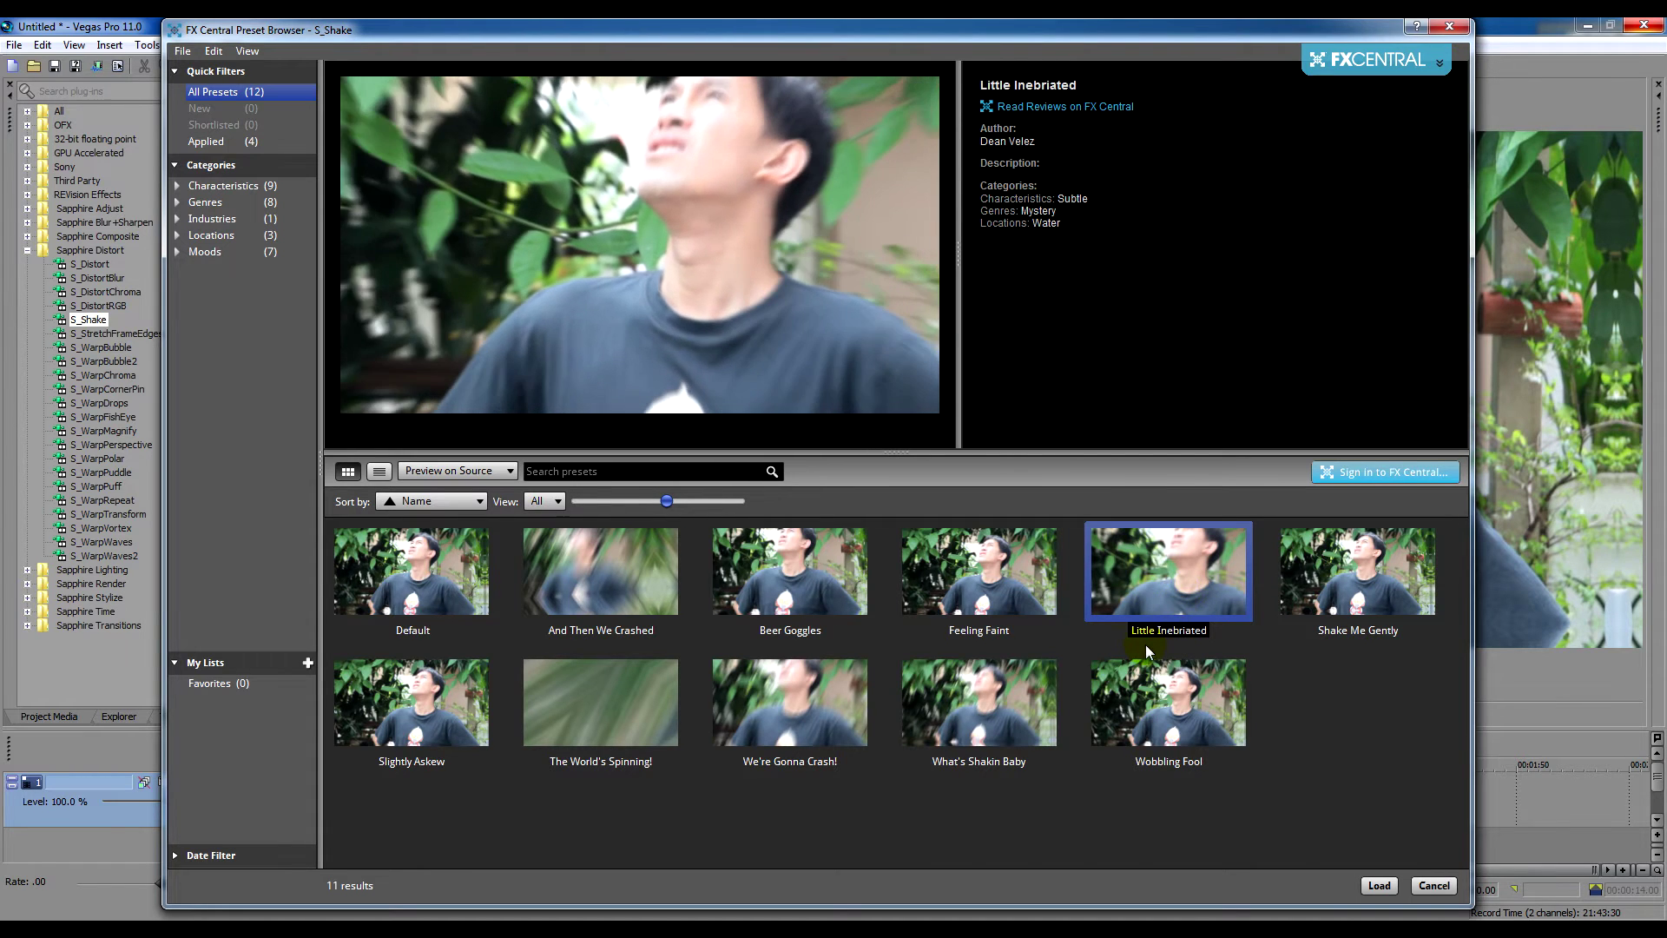
{"action": "left_click", "coordinate": [1233, 606]}
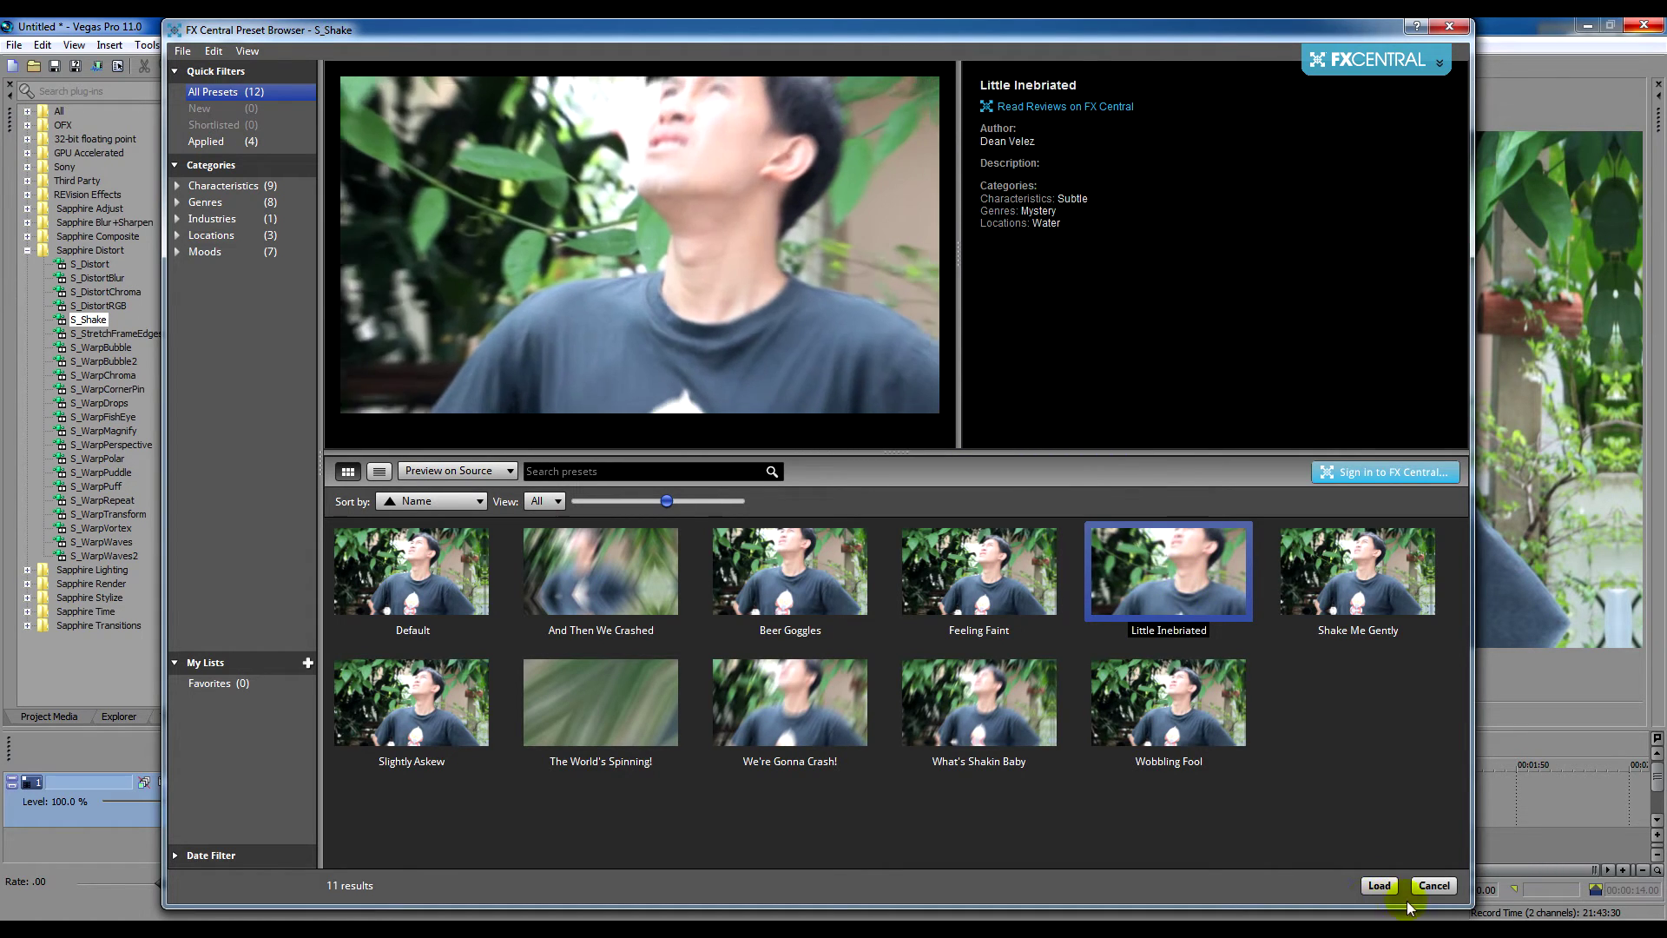
{"action": "left_click", "coordinate": [1383, 885]}
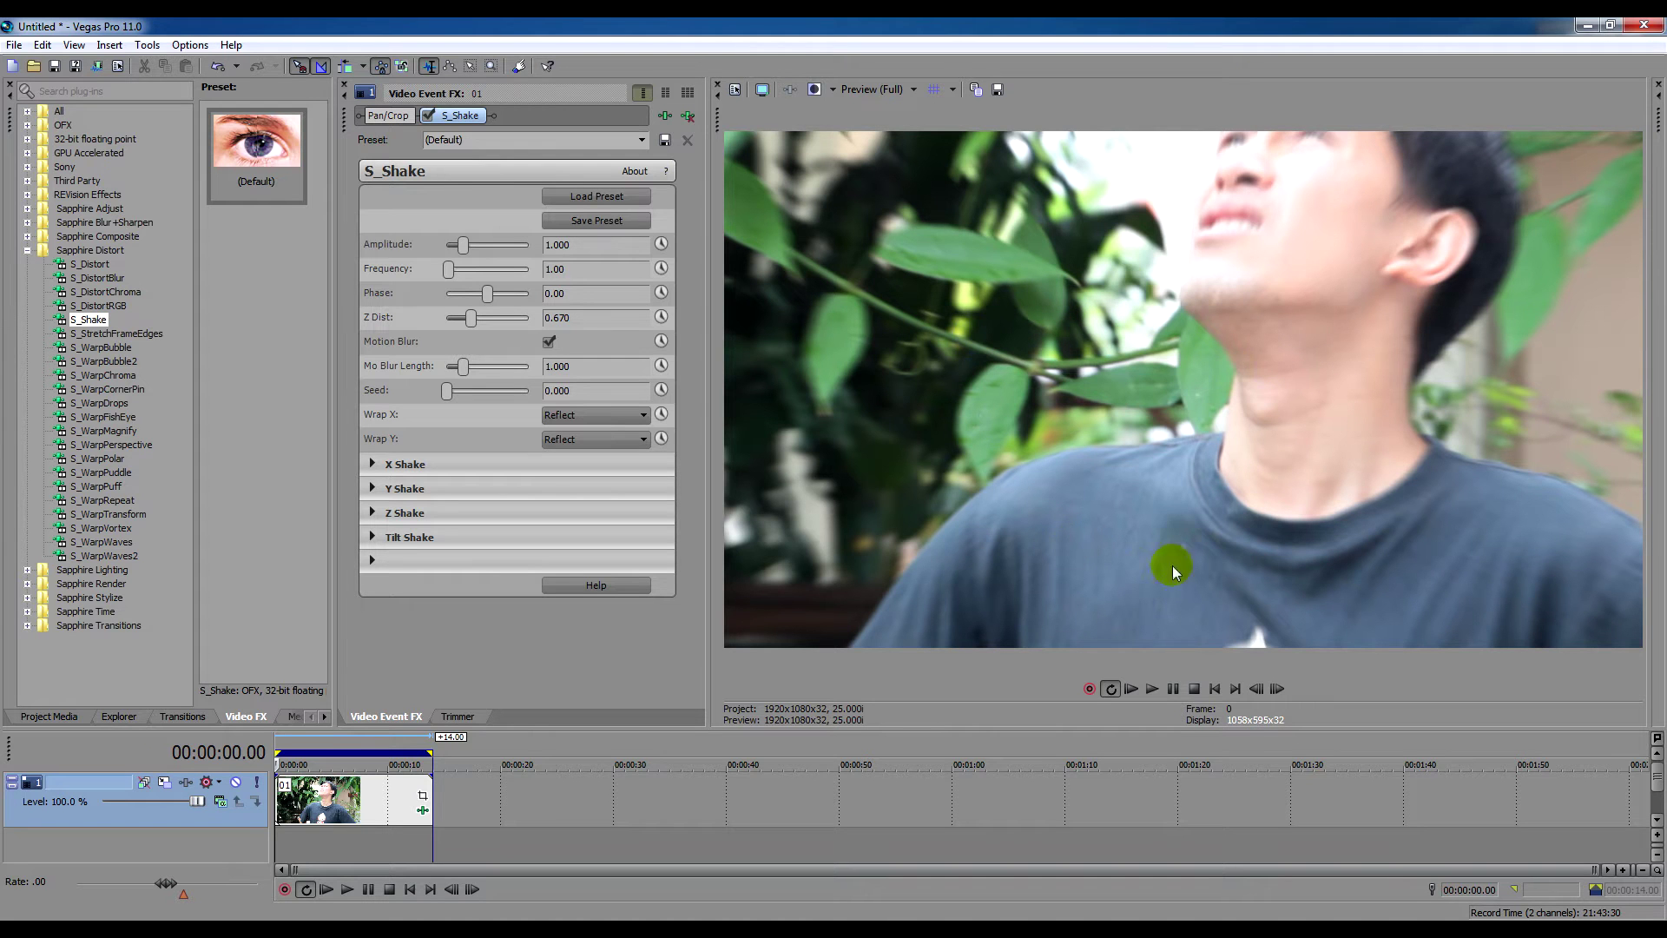
Step: Try a Mo Blur Length of 2.263 and a Seed of 0.474 while the clip plays, and stop the playback
{"action": "left_click", "coordinate": [1153, 689]}
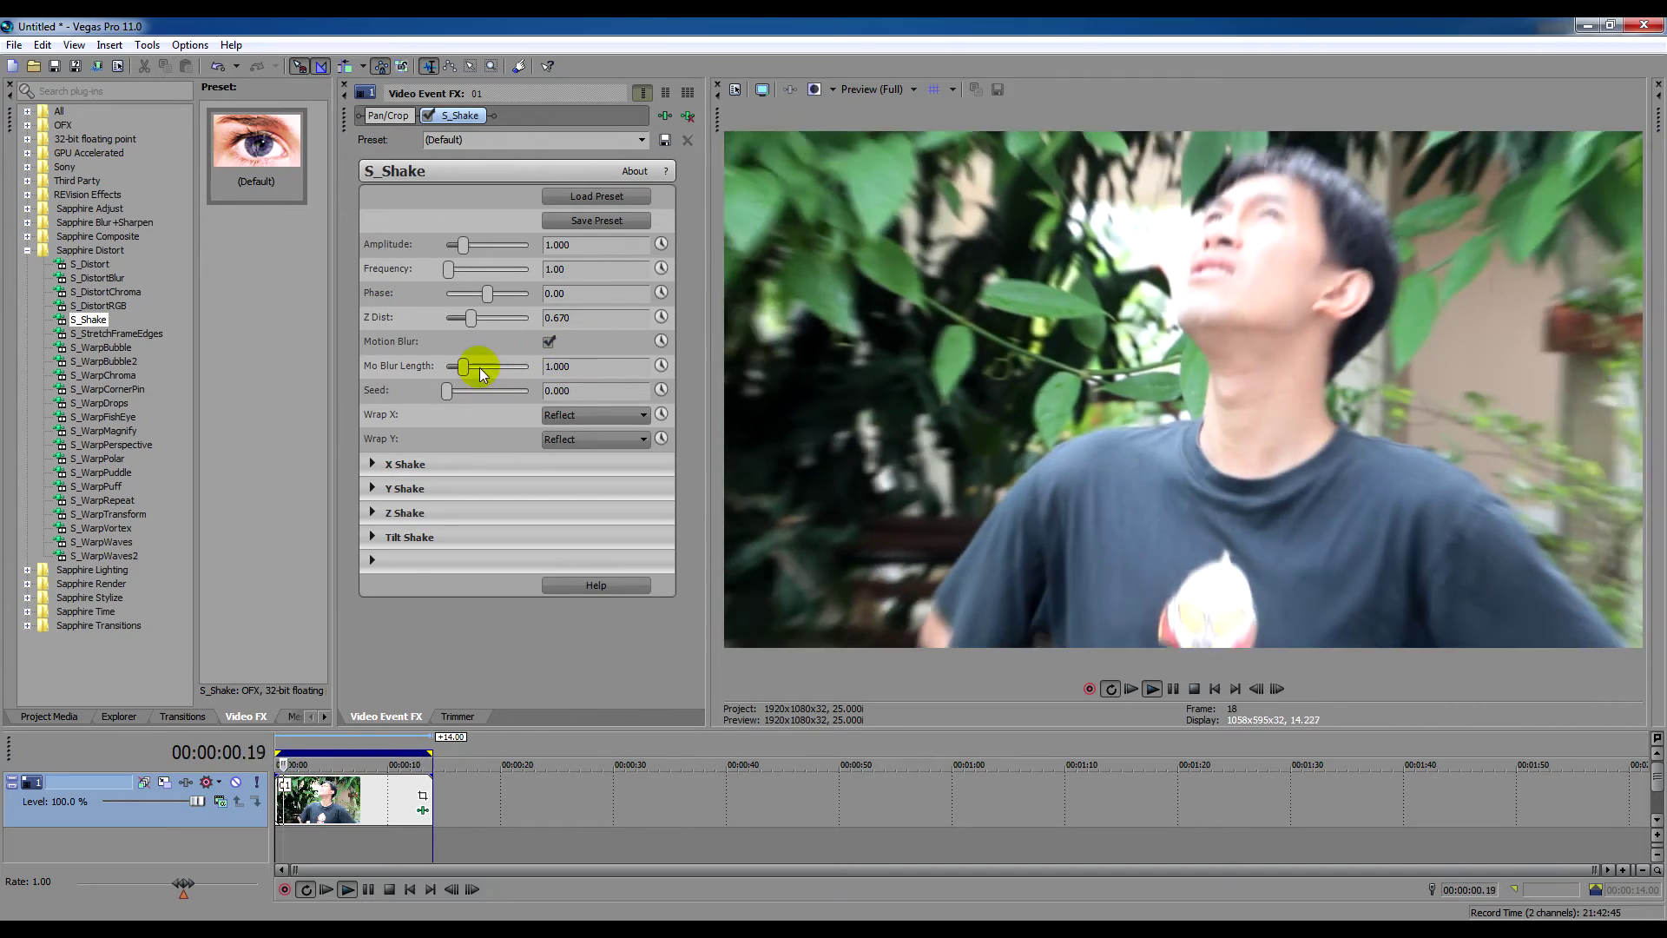
{"action": "mouse_move", "coordinate": [464, 365]}
{"action": "left_mouse_down"}
{"action": "mouse_move", "coordinate": [485, 367]}
{"action": "mouse_move", "coordinate": [454, 390]}
{"action": "left_mouse_up"}
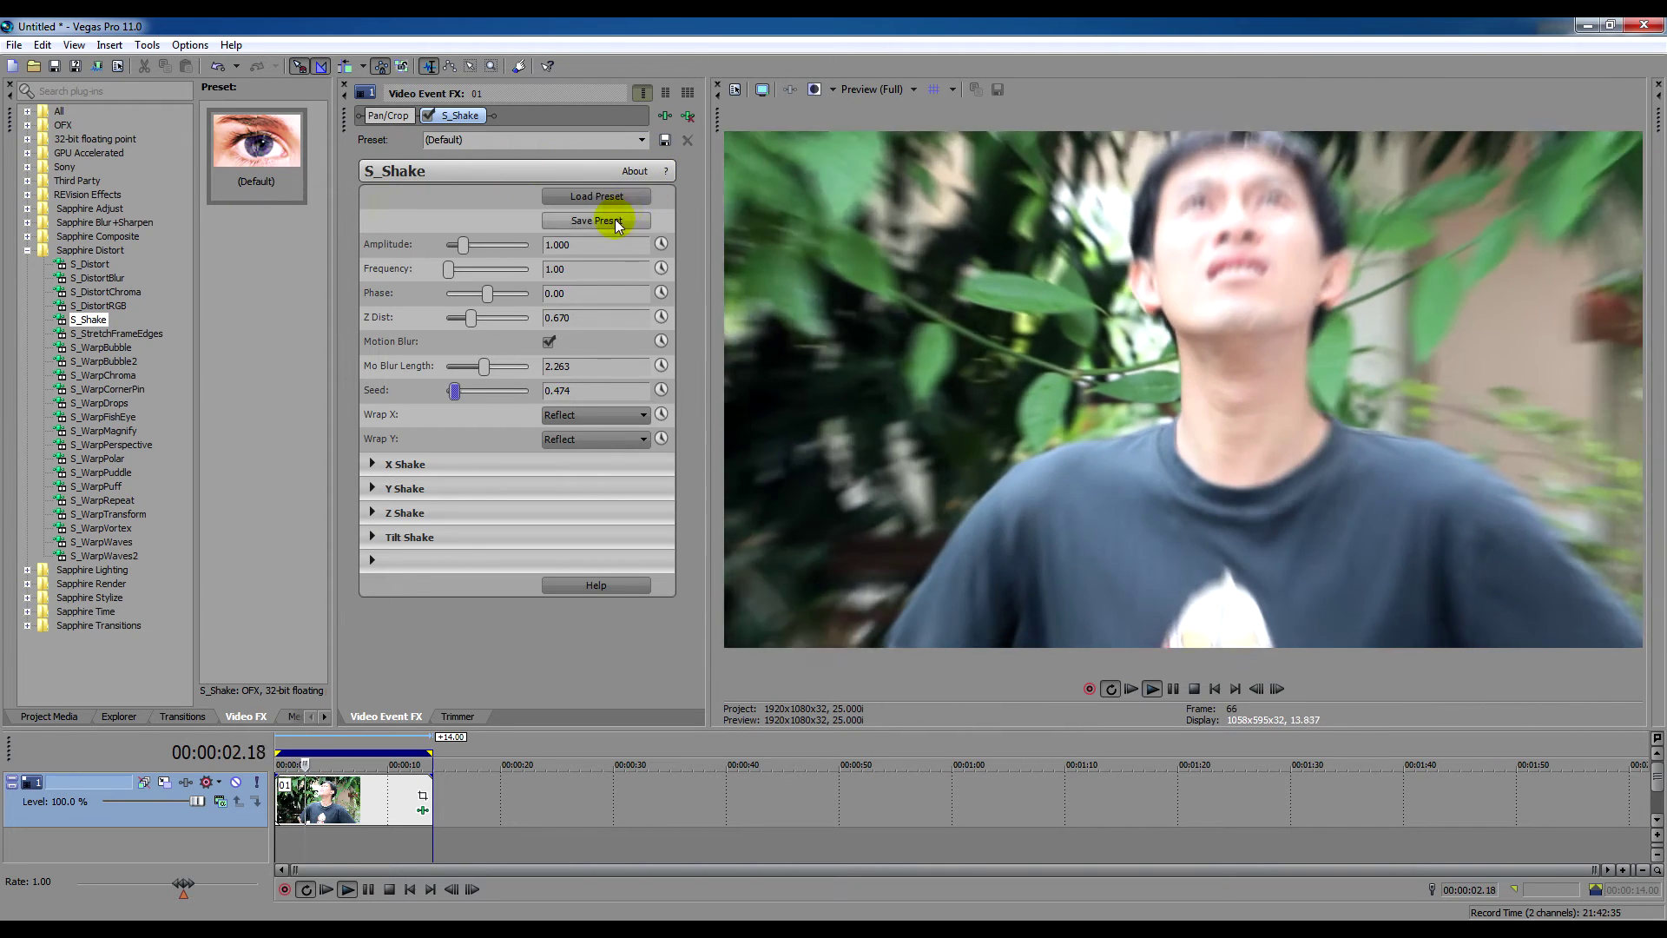
{"action": "left_click", "coordinate": [1193, 687]}
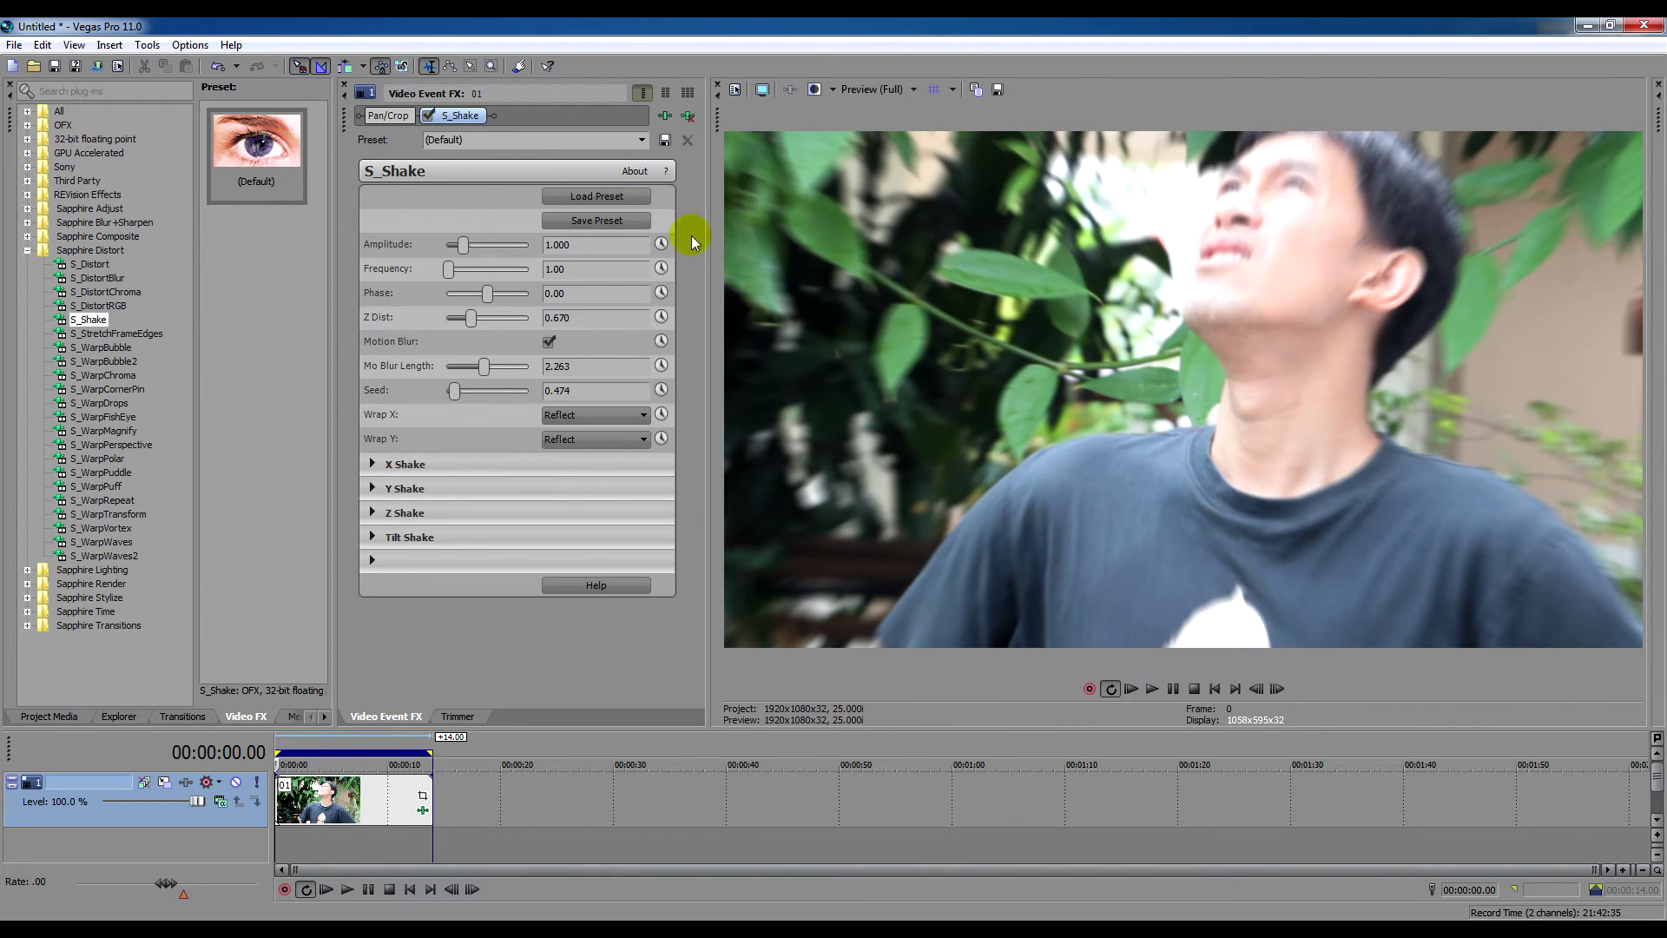
Step: Restore the S_Shake default preset and load the Little Inebriated preset again
{"action": "left_click", "coordinate": [546, 157]}
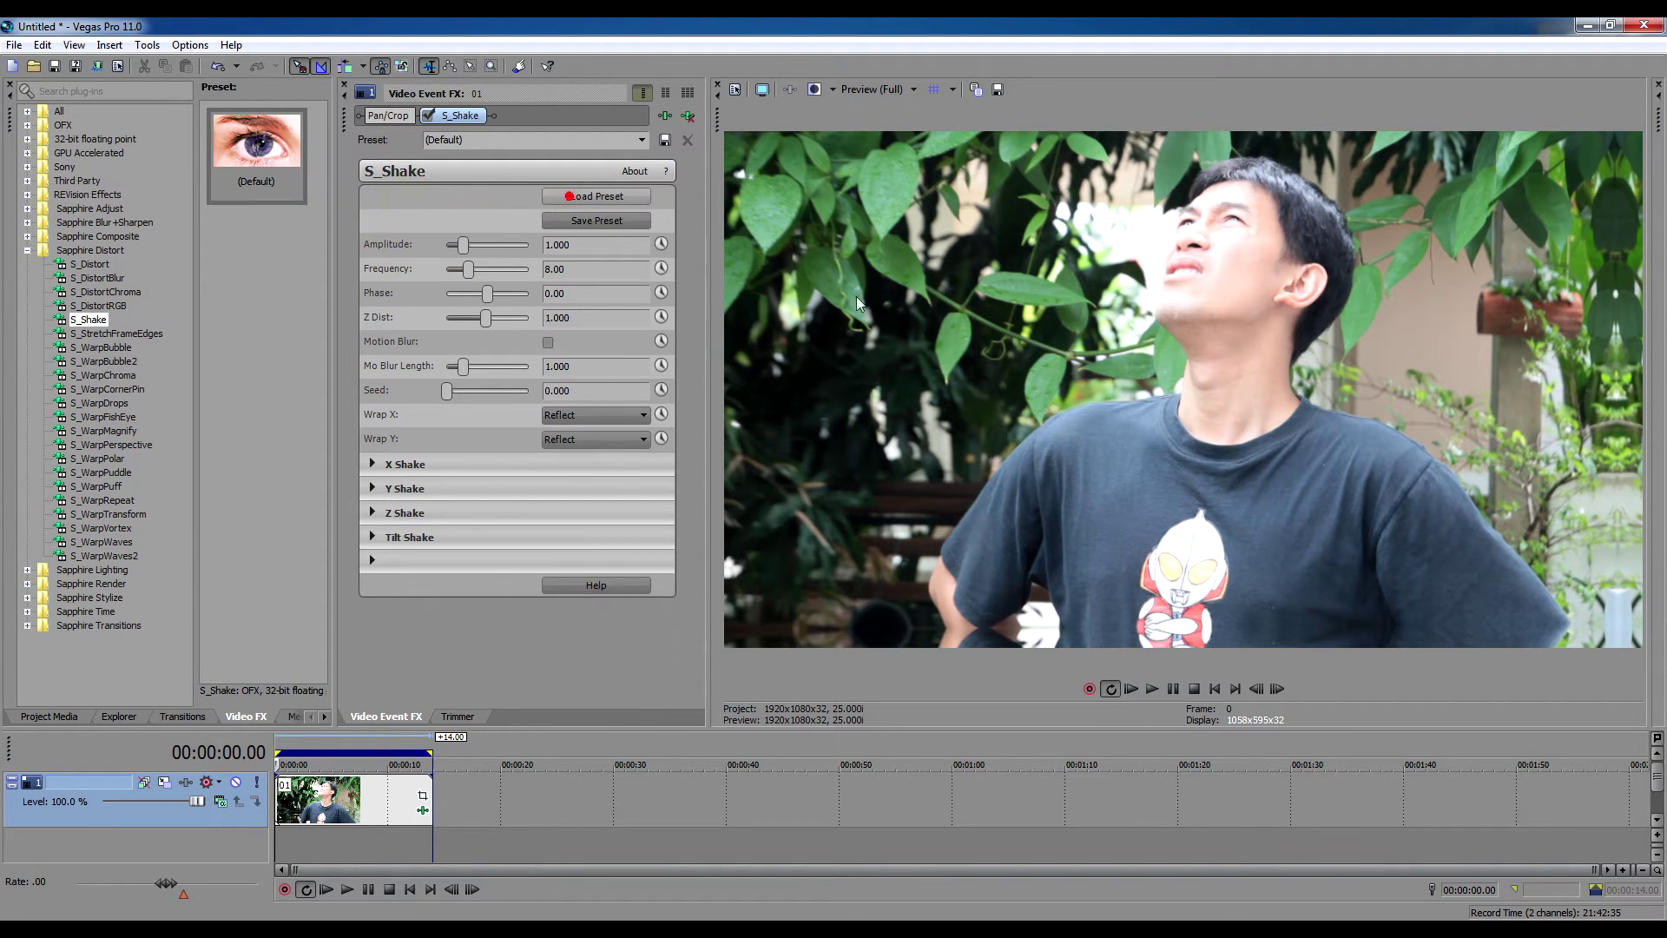
{"action": "left_click", "coordinate": [665, 219]}
{"action": "double_click", "coordinate": [1153, 594]}
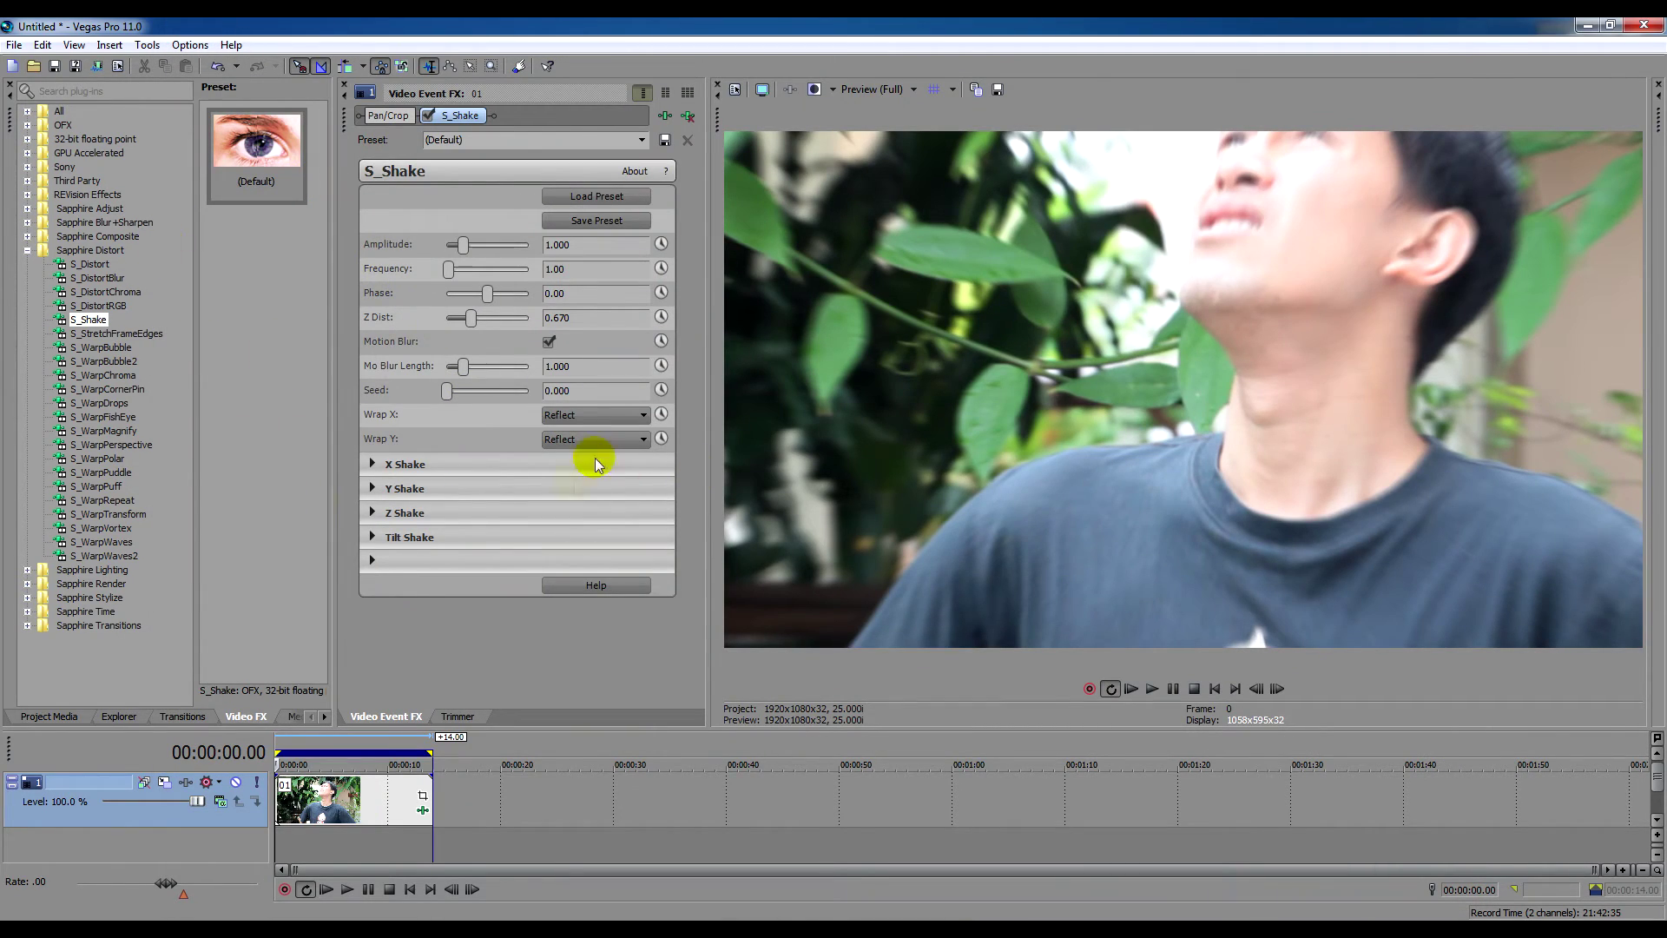
Step: Set Mo Blur Length to 1.684 and Seed to 0.526, and play the clip to preview the shake
{"action": "left_click_drag", "start_coordinate": [463, 368], "coordinate": [454, 396]}
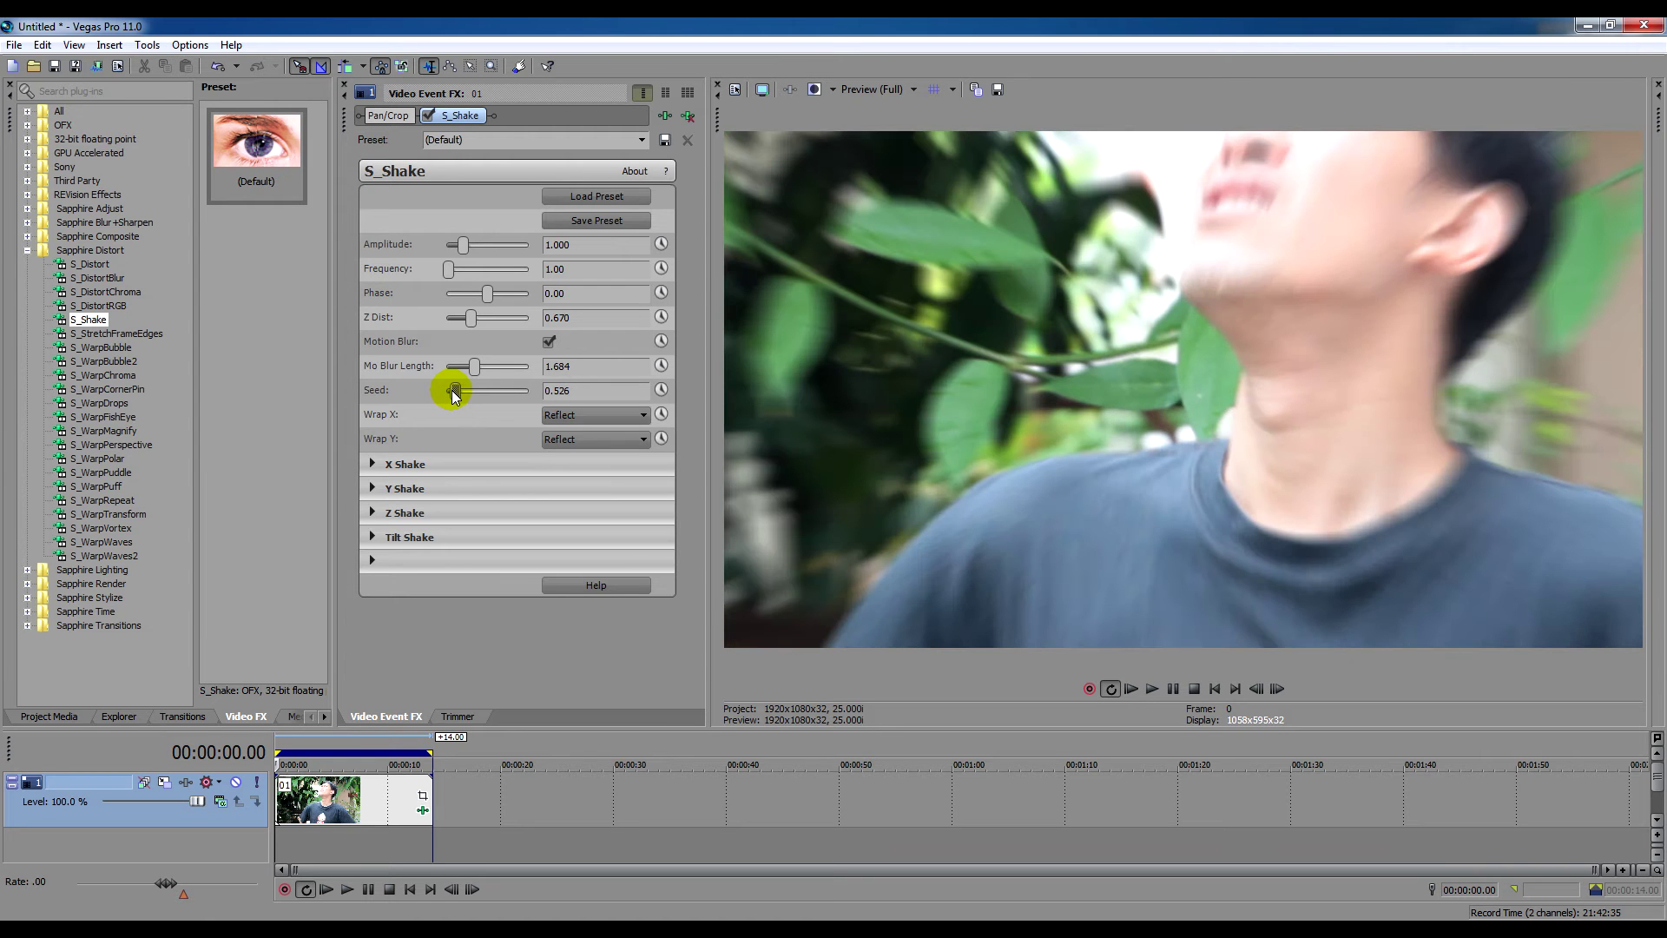
{"action": "left_click", "coordinate": [1151, 695]}
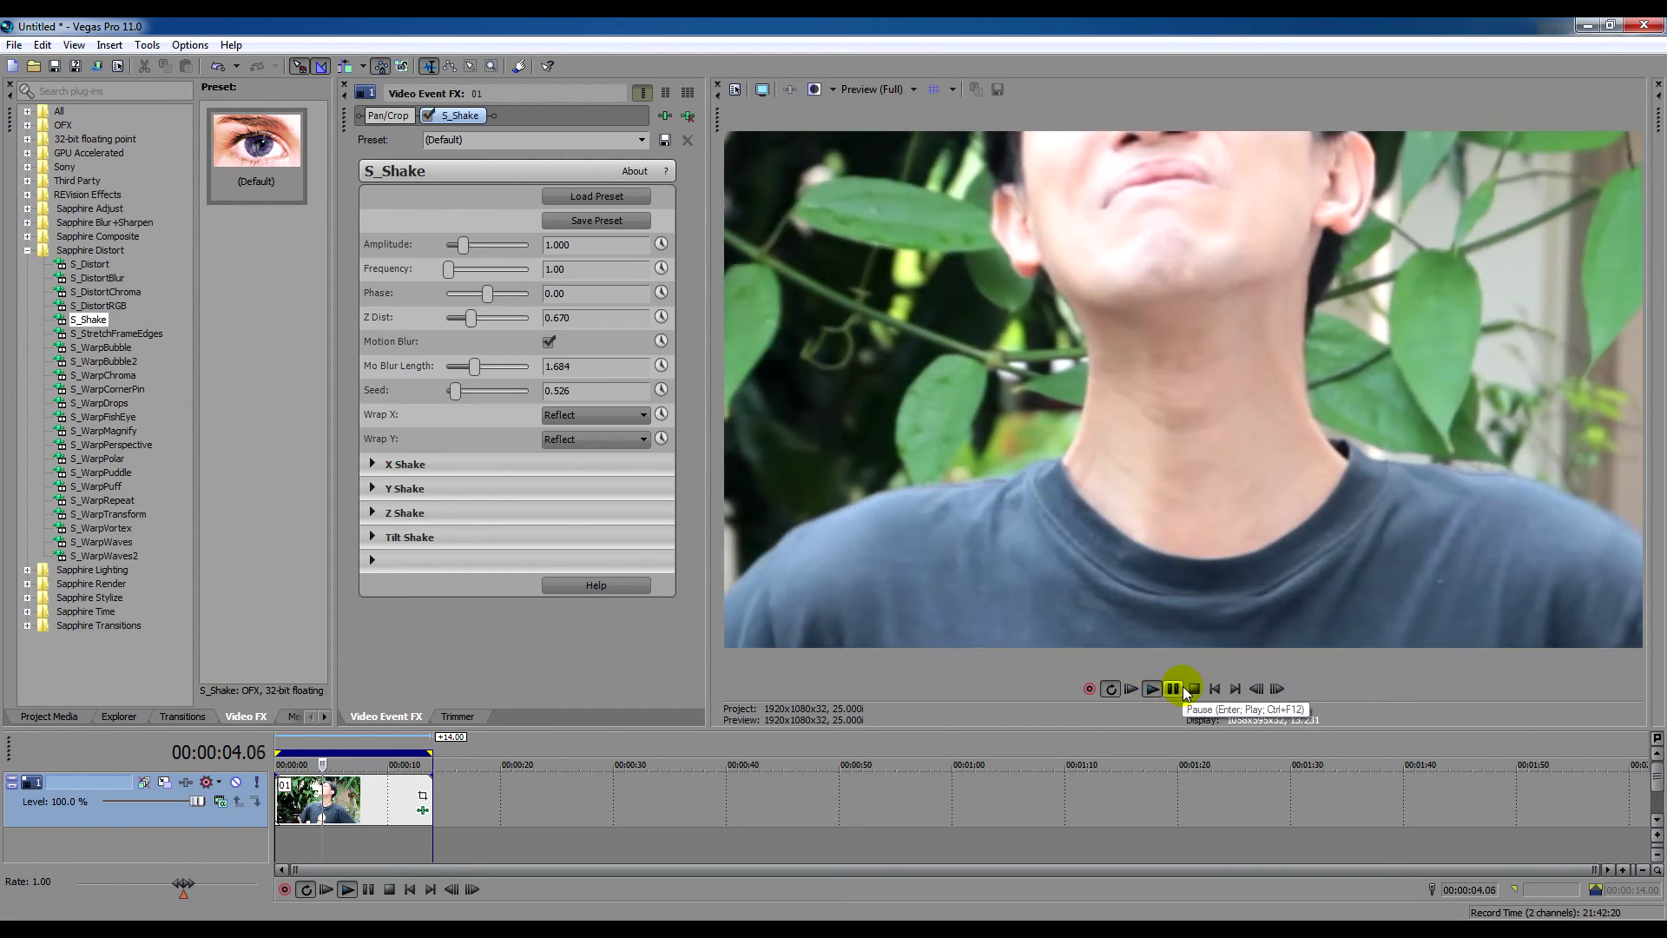
{"action": "left_click", "coordinate": [1194, 691]}
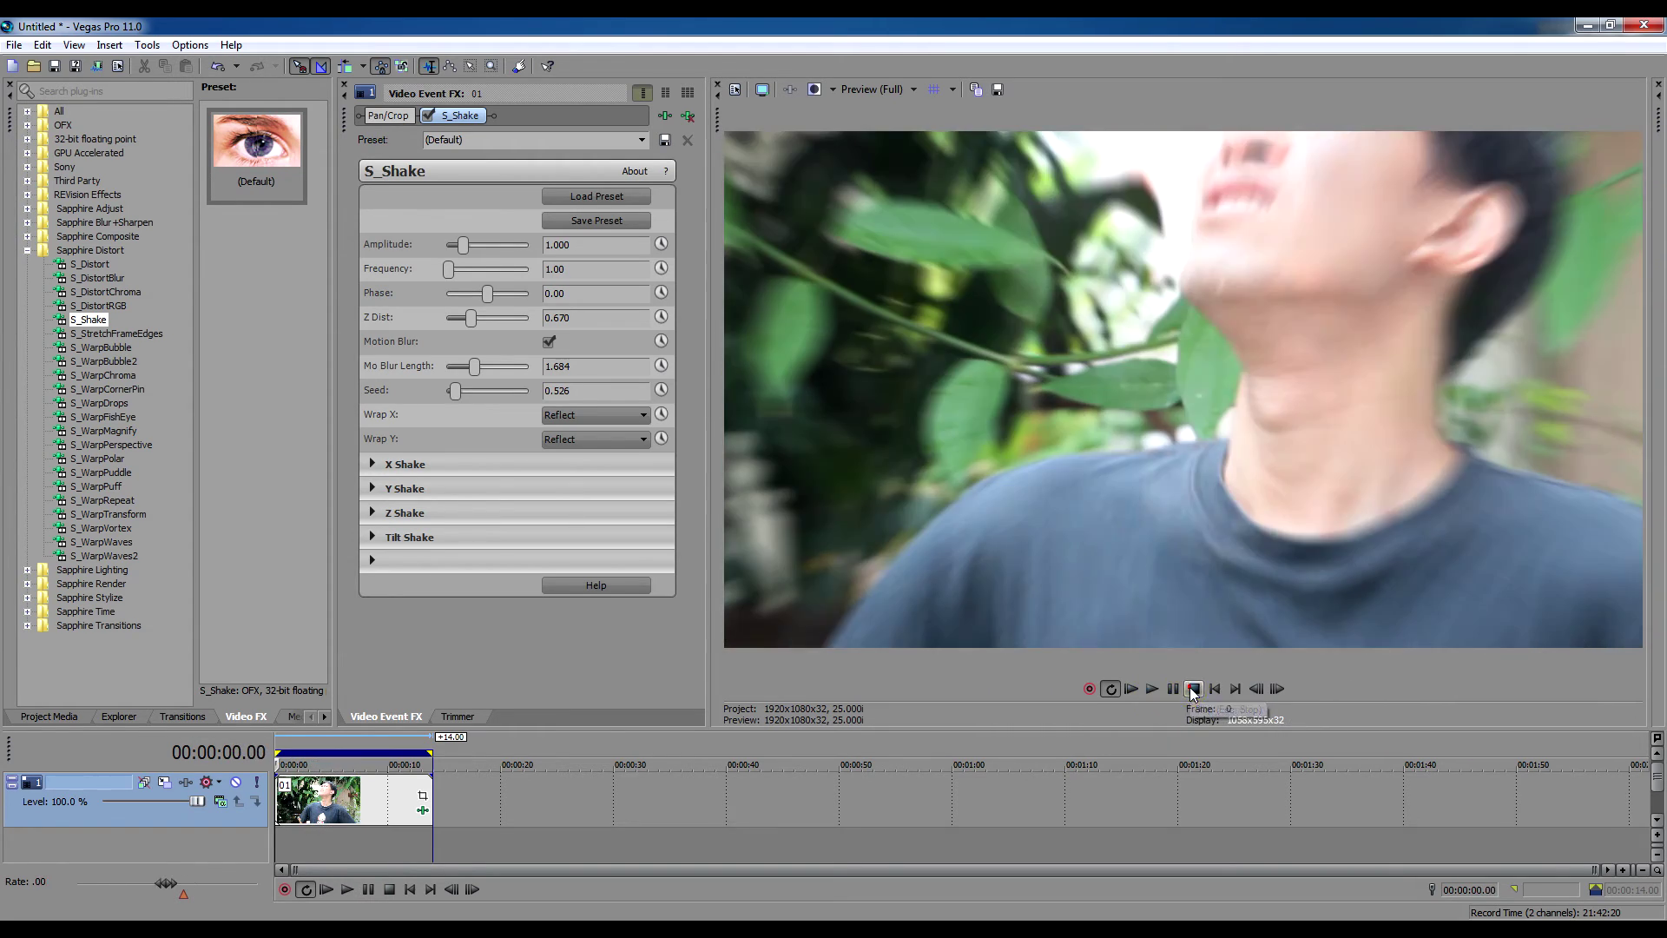
Step: Save the current S_Shake settings as a Sapphire preset named "in 02", with no author, tags or list
{"action": "left_click", "coordinate": [583, 222]}
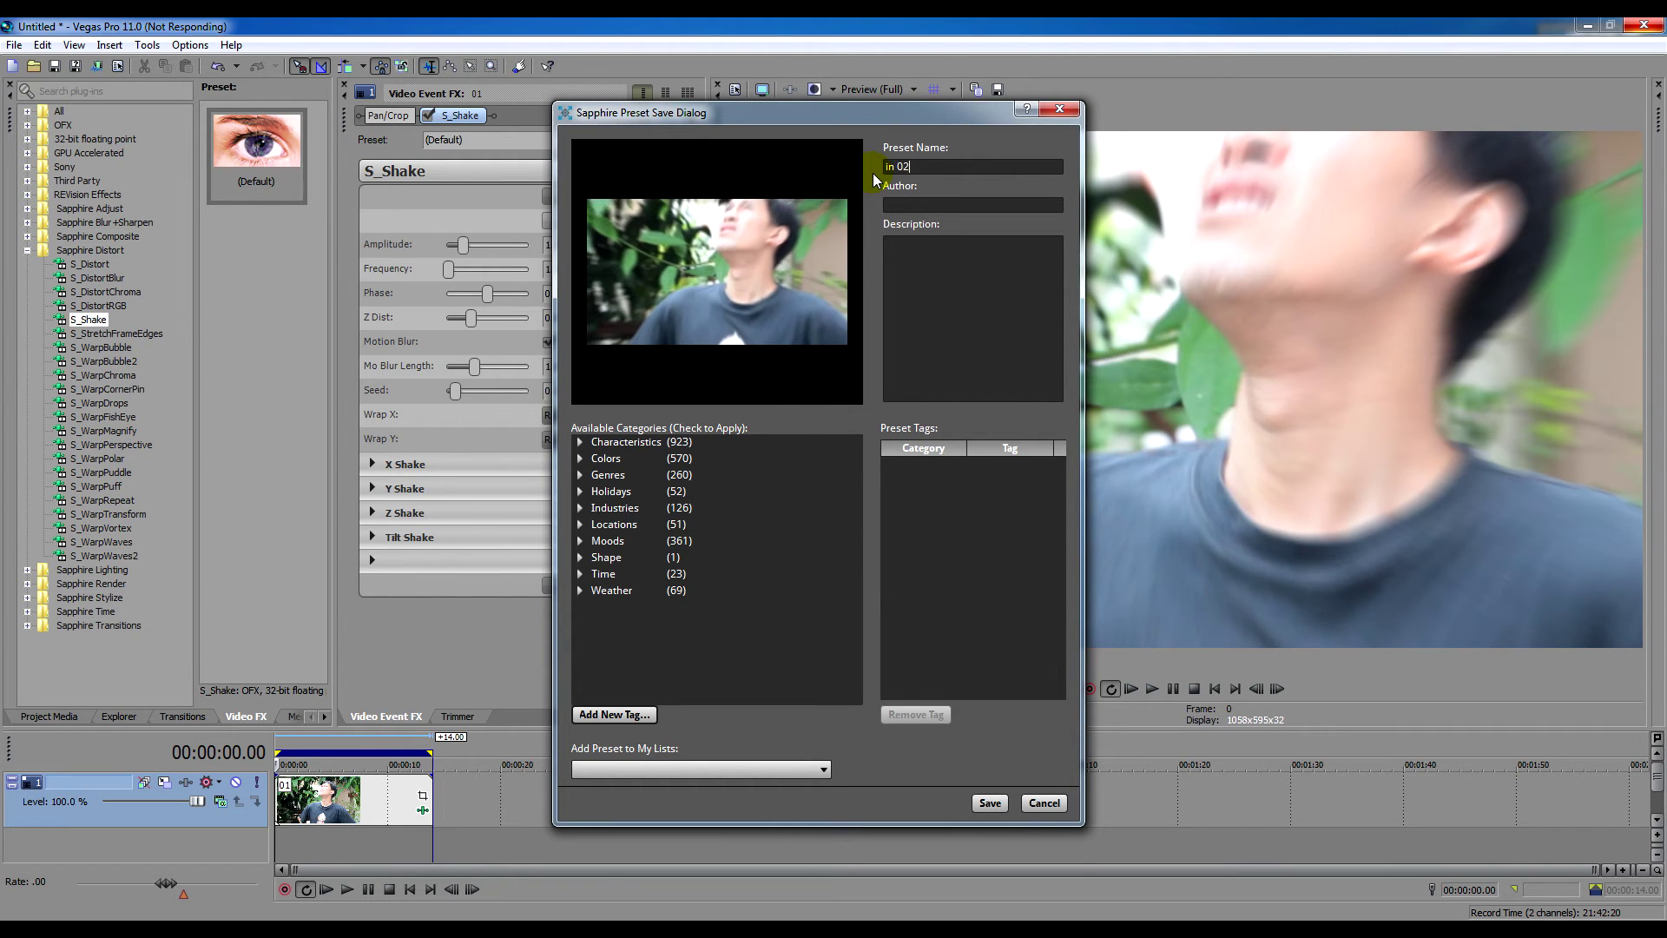
{"action": "left_click", "coordinate": [989, 803]}
{"action": "left_click", "coordinate": [820, 769]}
{"action": "left_click", "coordinate": [820, 769]}
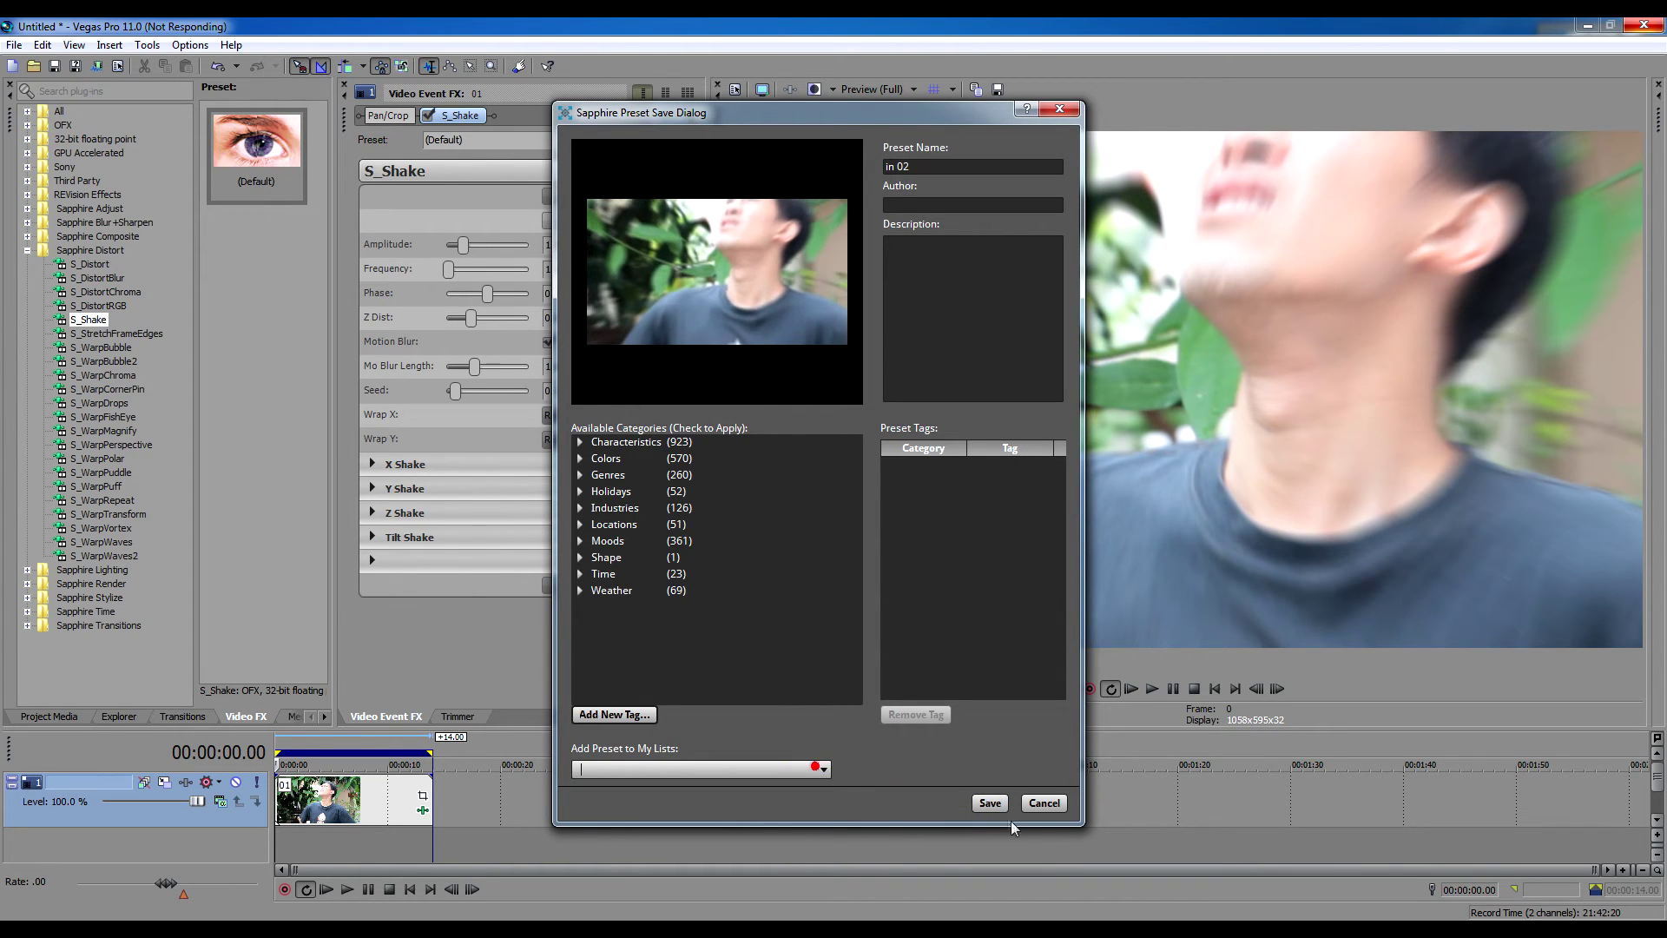
{"action": "left_click", "coordinate": [990, 803]}
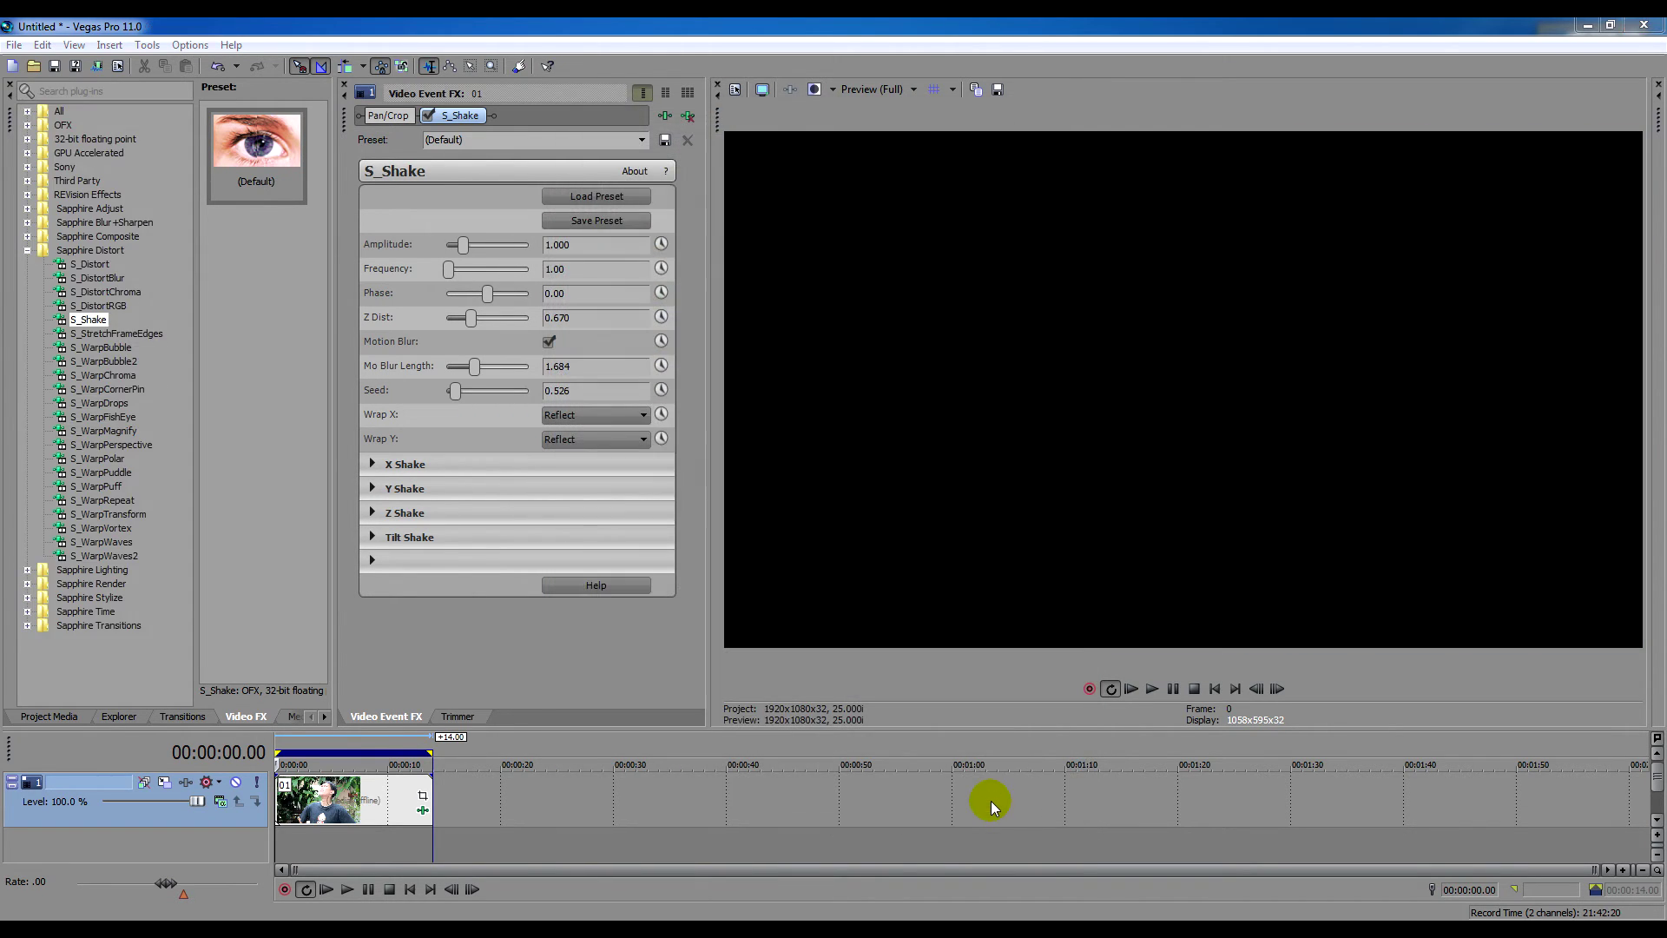
Step: Check the FX Central preset browser for the saved "in 02" preset, and close it without loading anything
{"action": "left_click", "coordinate": [598, 195]}
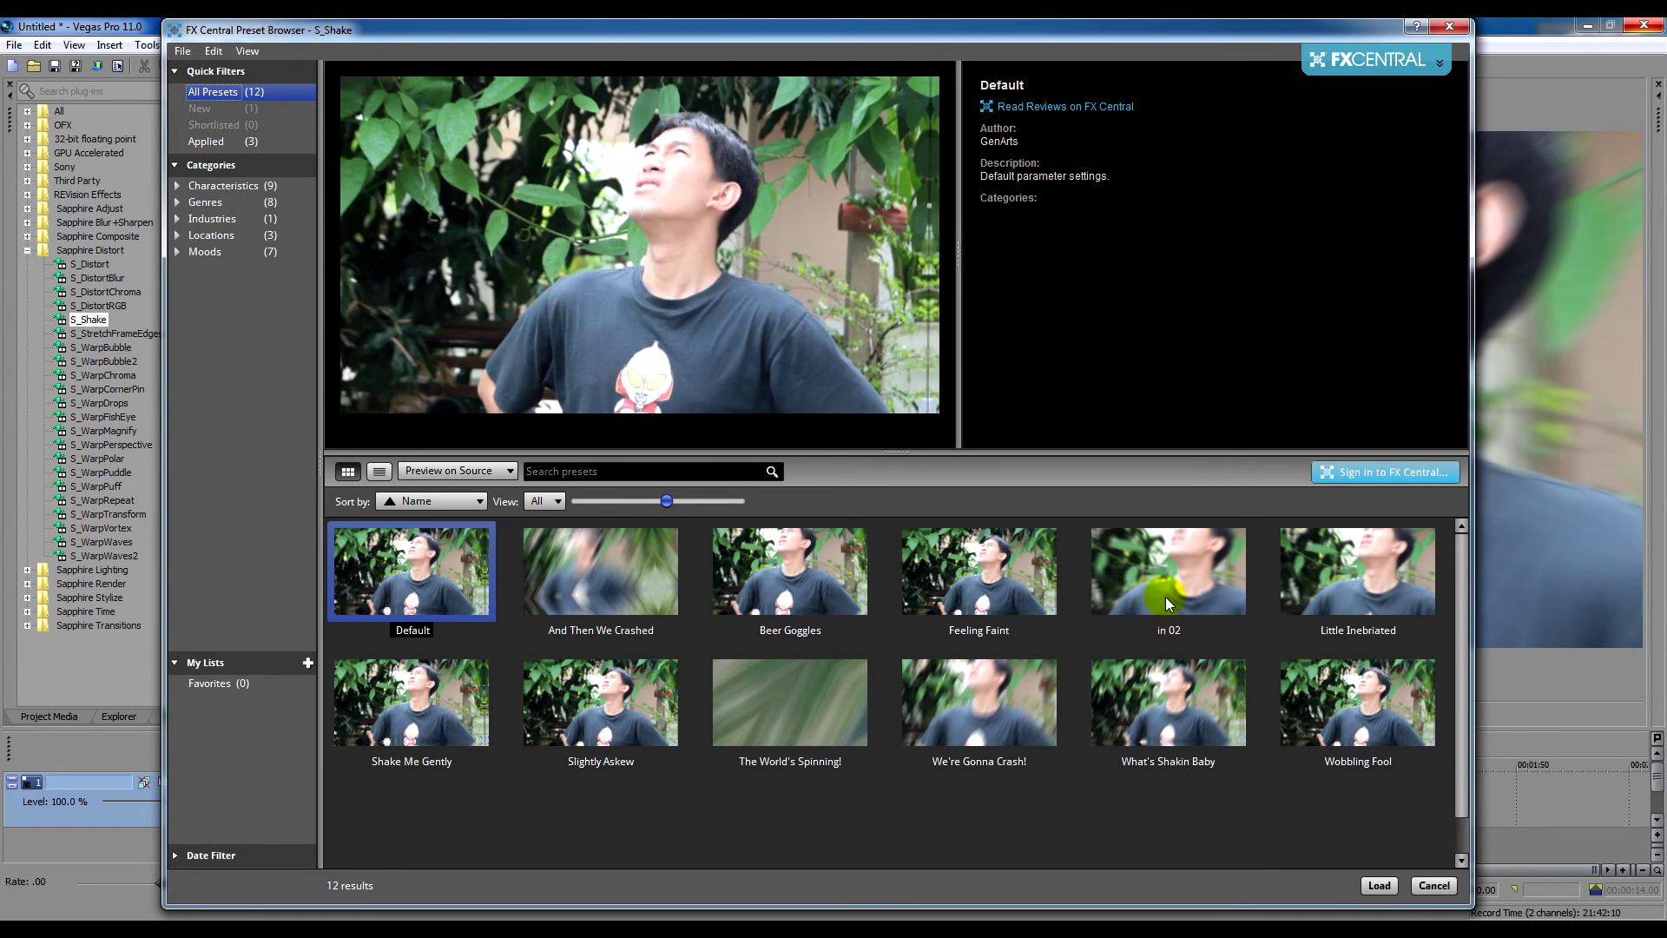
{"action": "left_click", "coordinate": [1164, 634]}
{"action": "left_click", "coordinate": [1424, 881]}
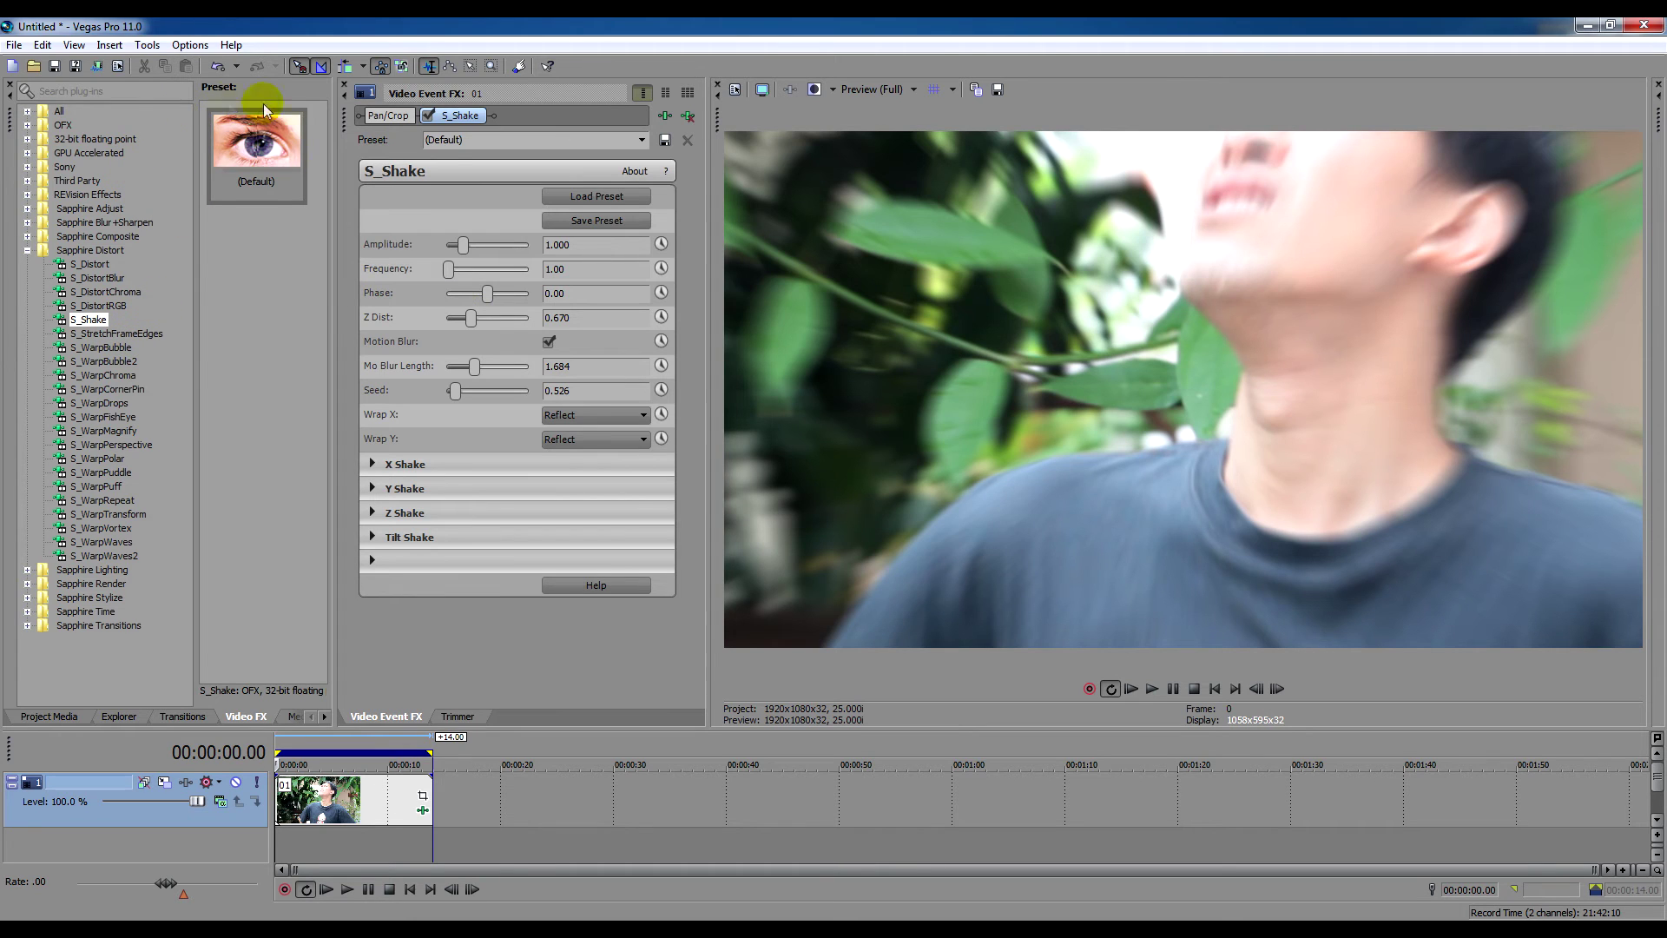
Step: Save the current S_Shake settings as a Video Event FX preset named "in 02"
{"action": "left_click", "coordinate": [477, 139]}
{"action": "type", "text": "in 02"}
{"action": "left_click", "coordinate": [665, 140]}
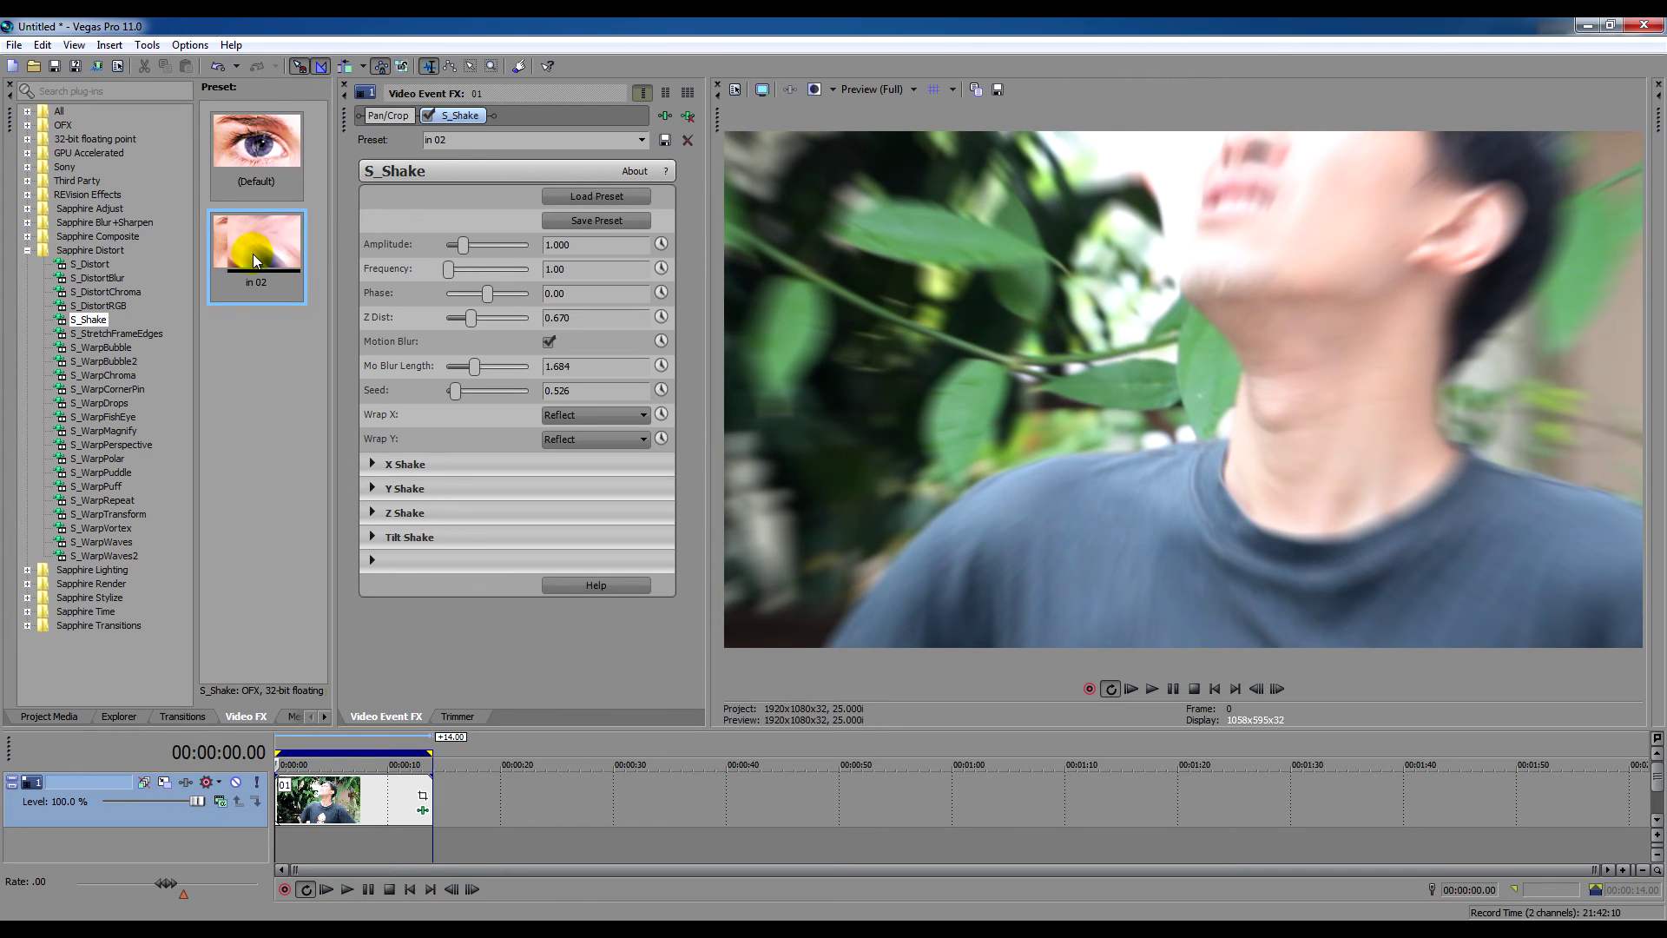
Step: Replace the clip's S_Shake effect with the saved "in 02" preset, and play the clip to check it
{"action": "left_click", "coordinate": [687, 116]}
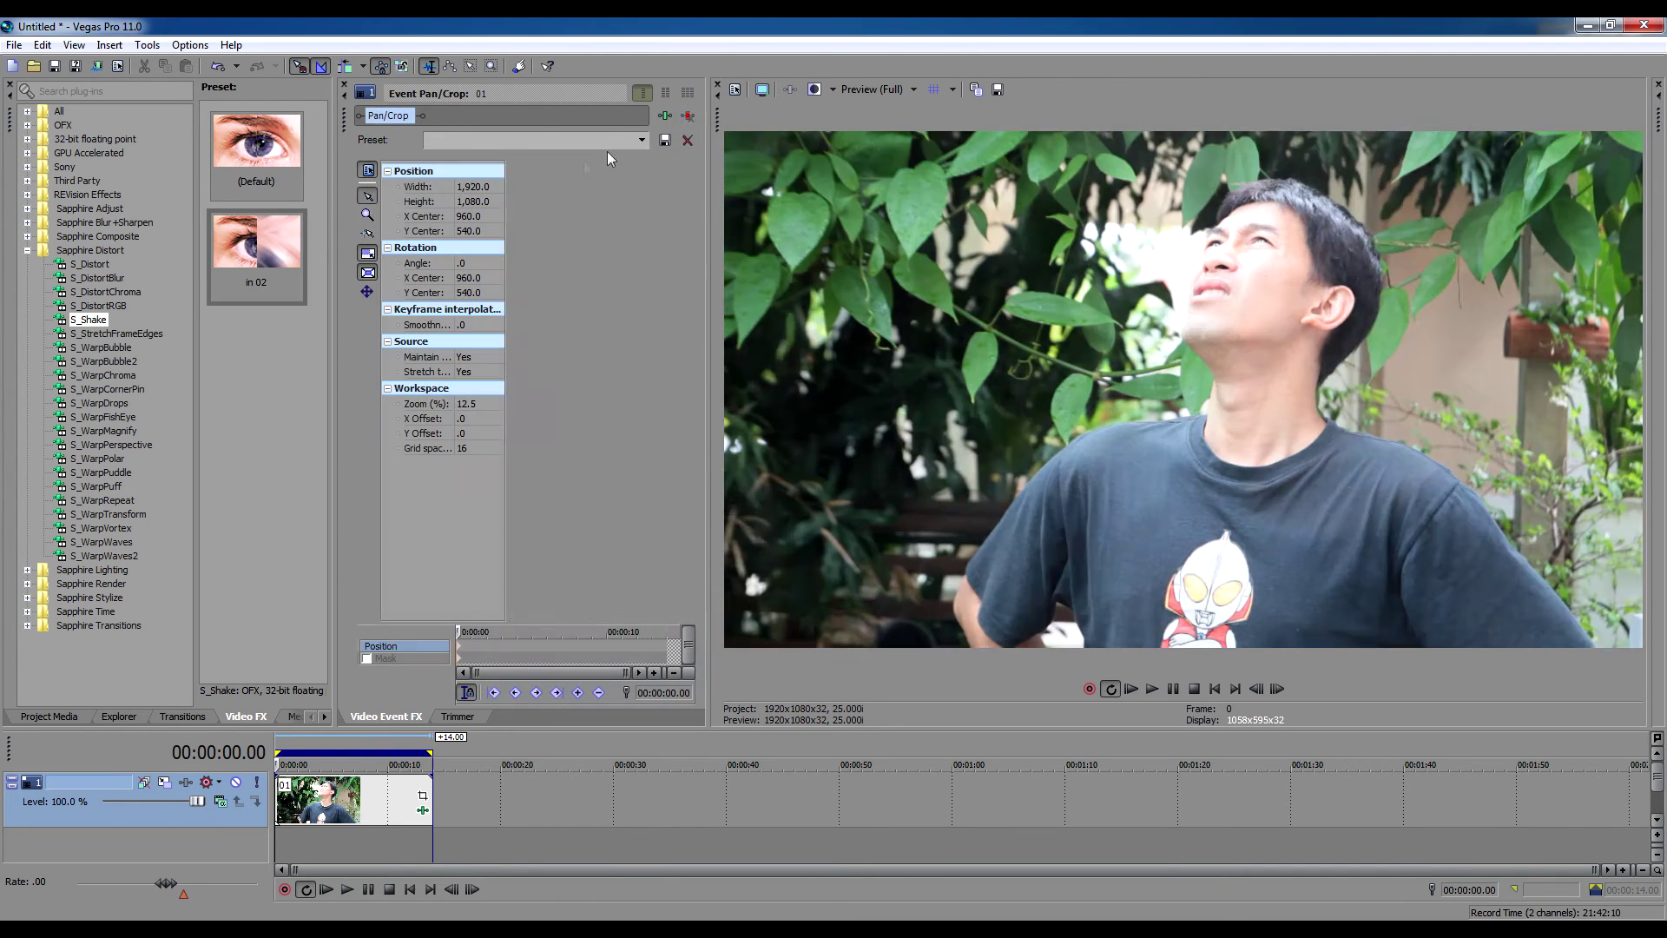
{"action": "left_click_drag", "start_coordinate": [256, 248], "coordinate": [365, 803]}
{"action": "left_click", "coordinate": [1152, 689]}
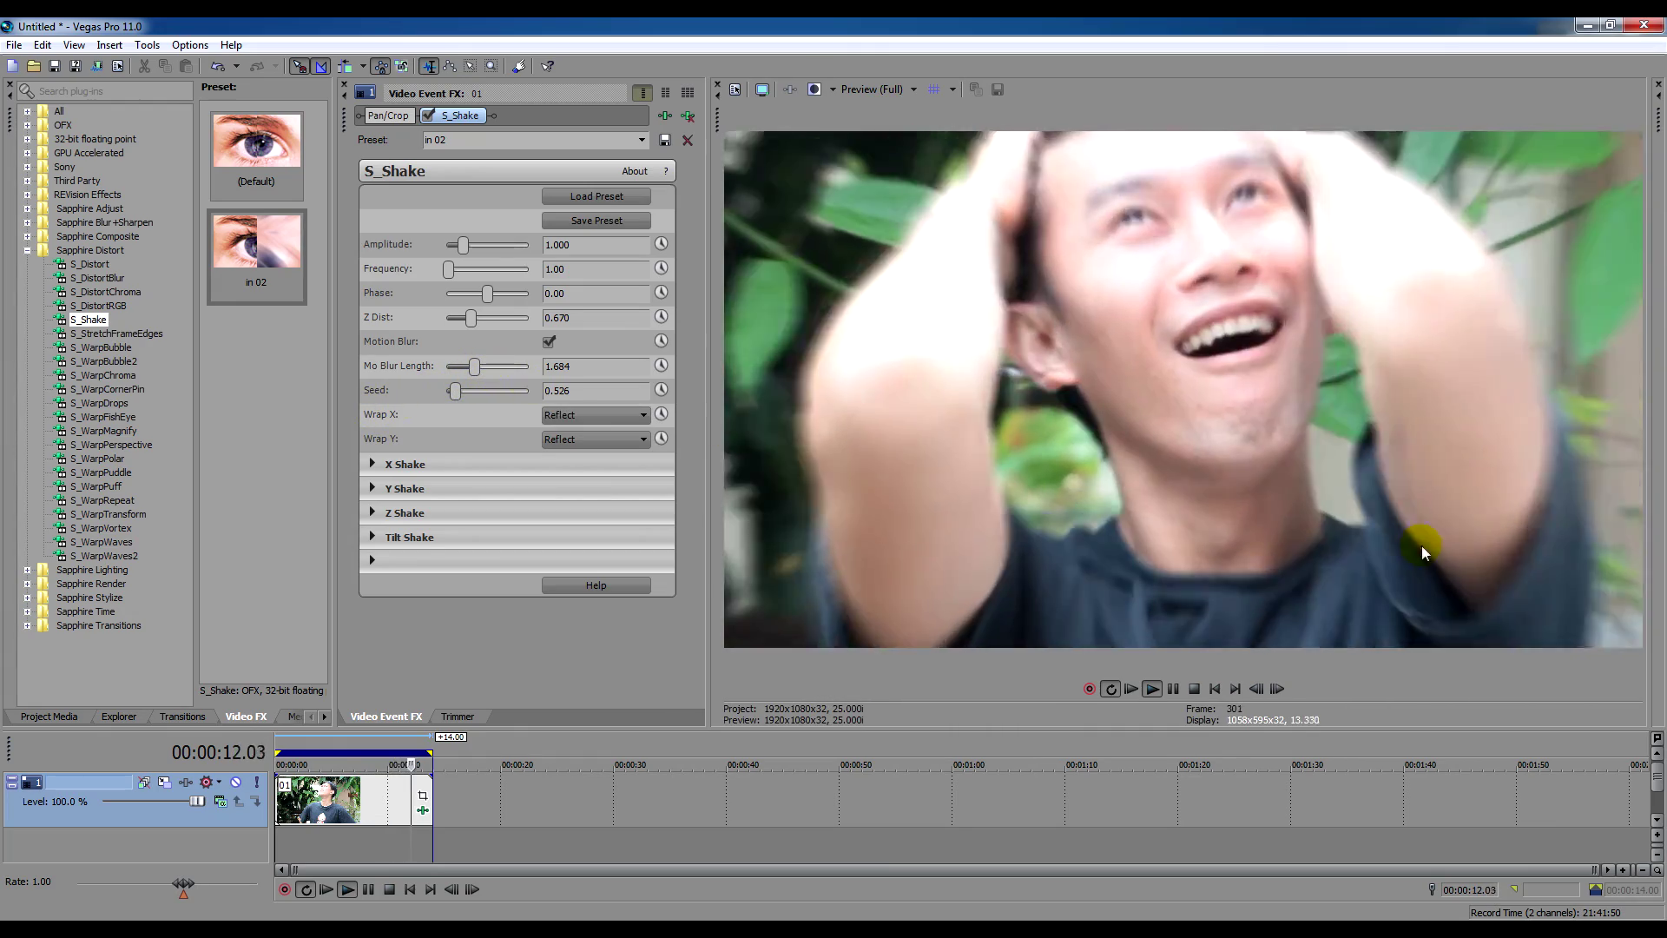
{"action": "left_click", "coordinate": [1193, 689]}
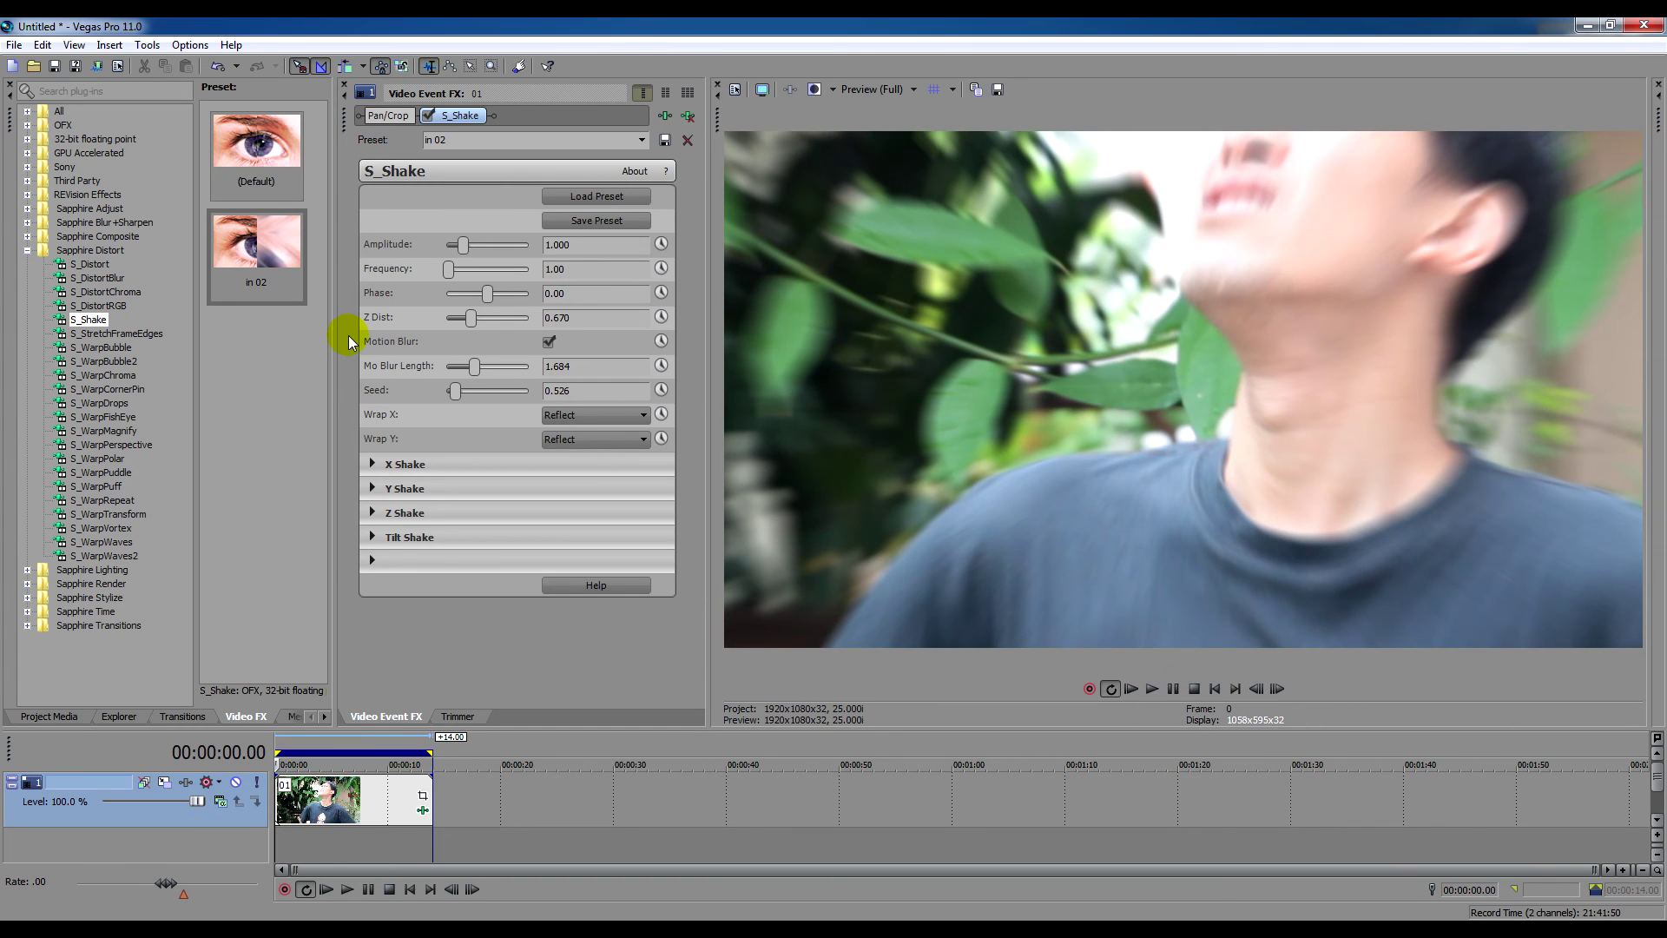